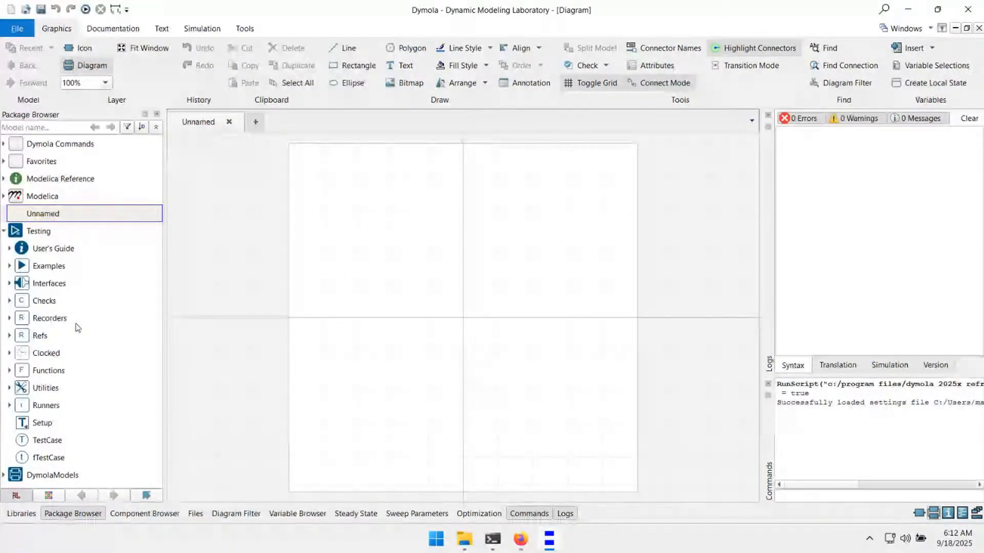
Browse the blocks in the Testing library's Checks package and locate its Clocked and Runners packages
{"action": "left_click", "coordinate": [57, 300]}
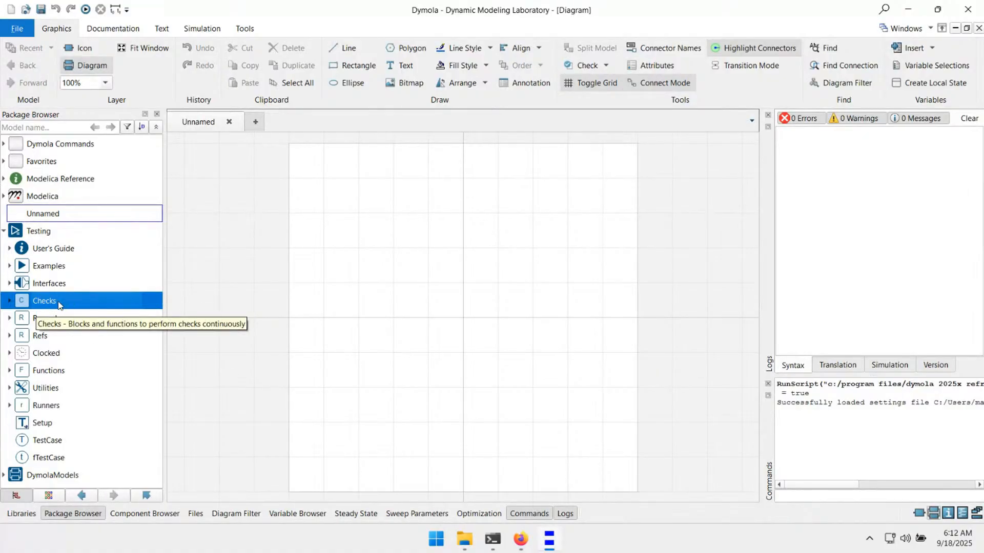
{"action": "double_click", "coordinate": [147, 296]}
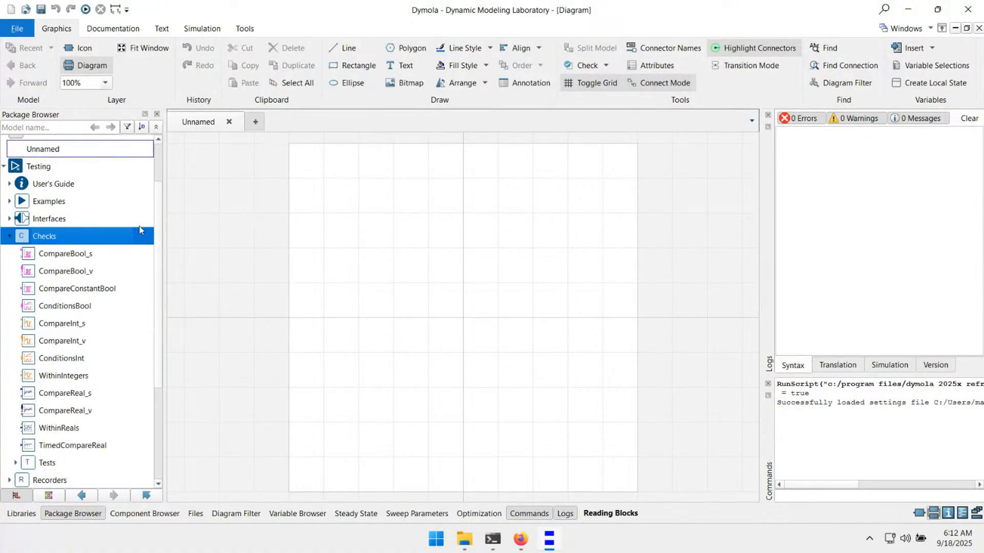
{"action": "key", "text": "Left"}
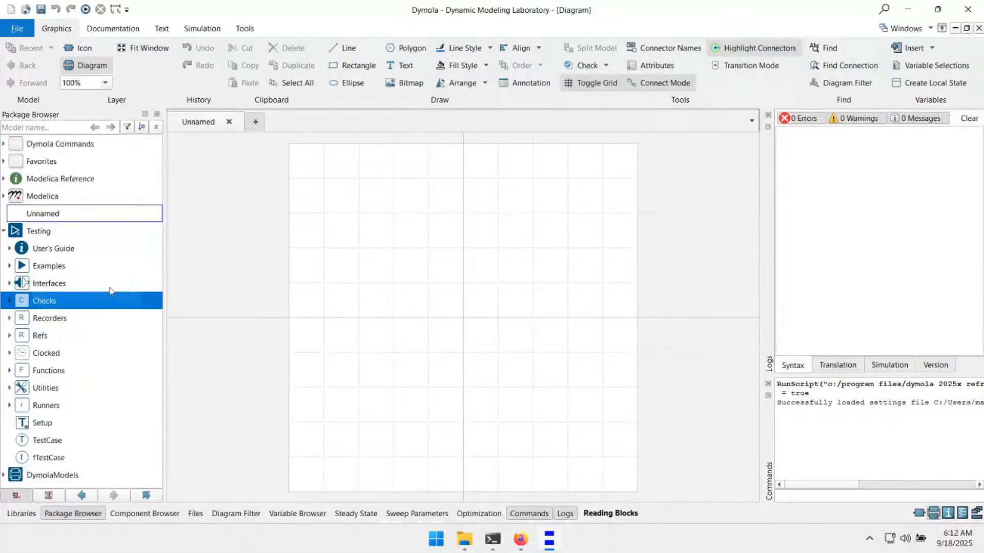
{"action": "left_click", "coordinate": [92, 352]}
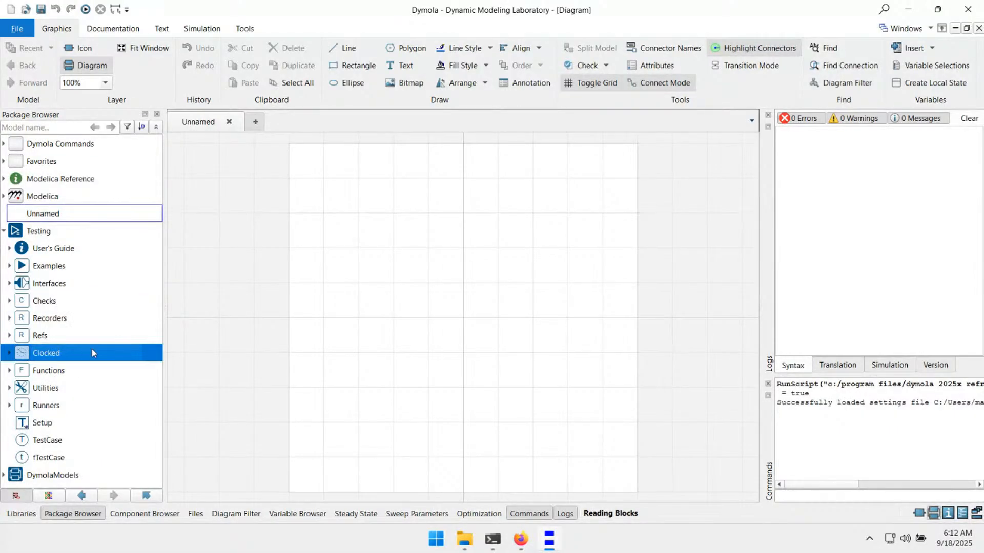
{"action": "left_click", "coordinate": [70, 405]}
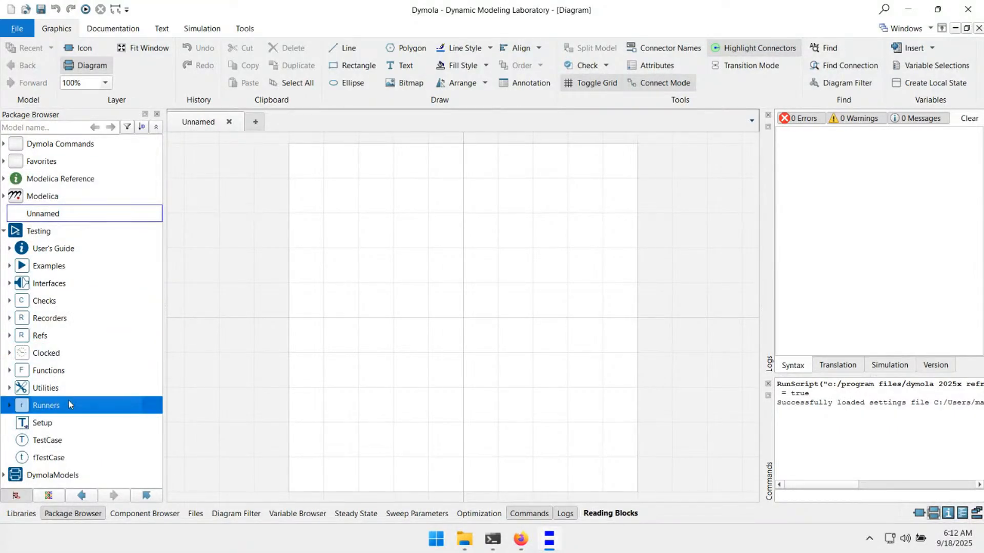
Look through the Testing library's User's Guide topics, including the Tutorial chapters, and collapse the guide again
{"action": "left_click", "coordinate": [65, 250]}
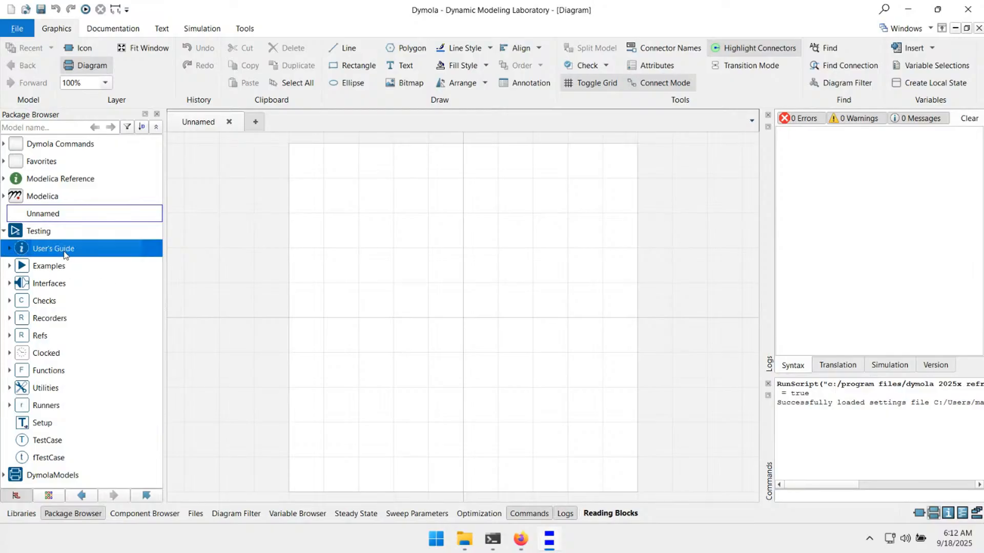
{"action": "double_click", "coordinate": [101, 252]}
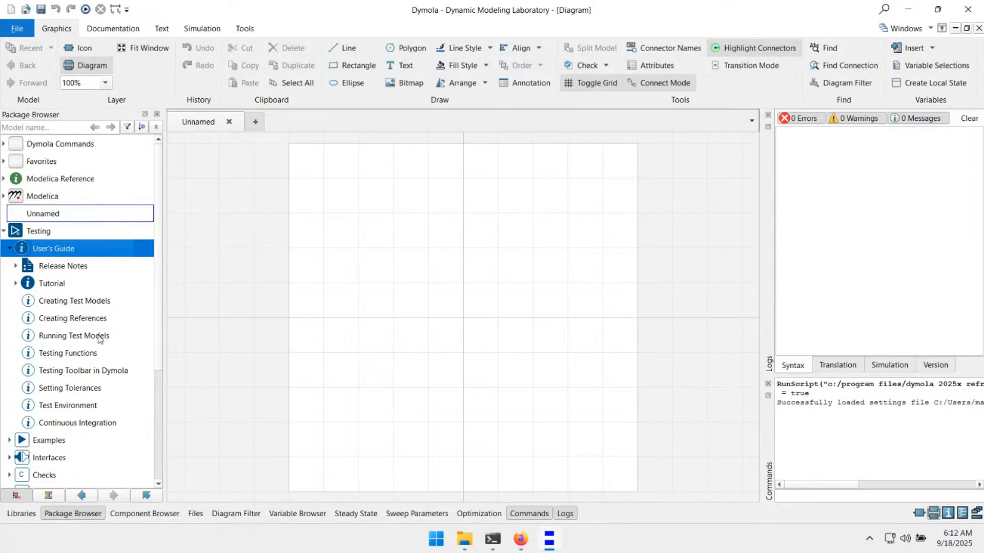
{"action": "double_click", "coordinate": [60, 288]}
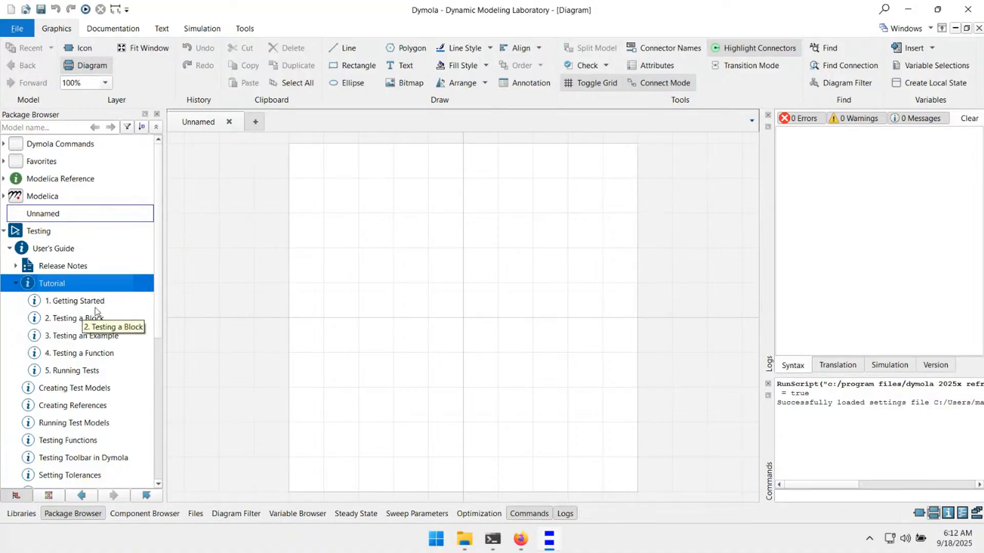
{"action": "double_click", "coordinate": [124, 281]}
{"action": "scroll", "coordinate": [119, 266], "scroll_direction": "down", "scroll_amount": 3}
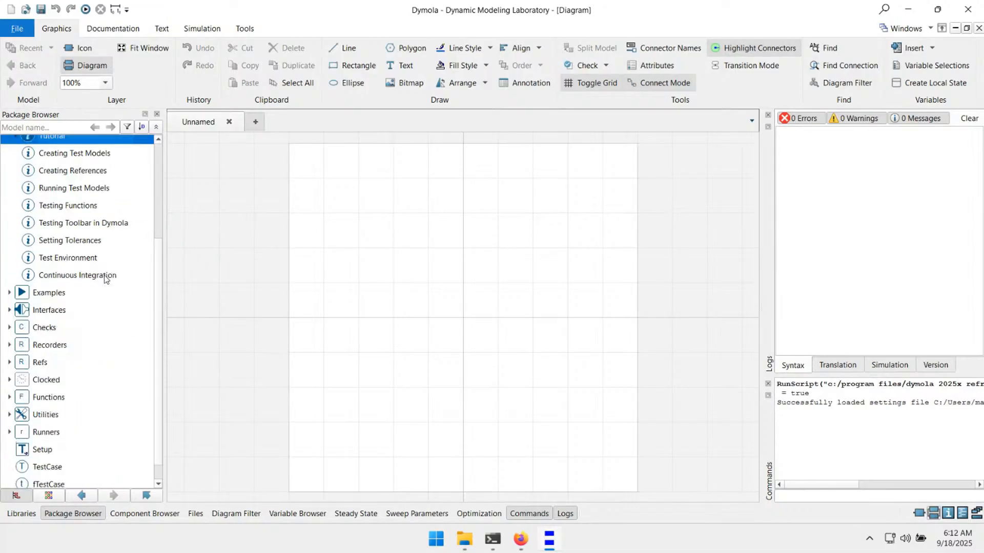
{"action": "scroll", "coordinate": [77, 297], "scroll_direction": "up", "scroll_amount": 3}
{"action": "left_click", "coordinate": [56, 249]}
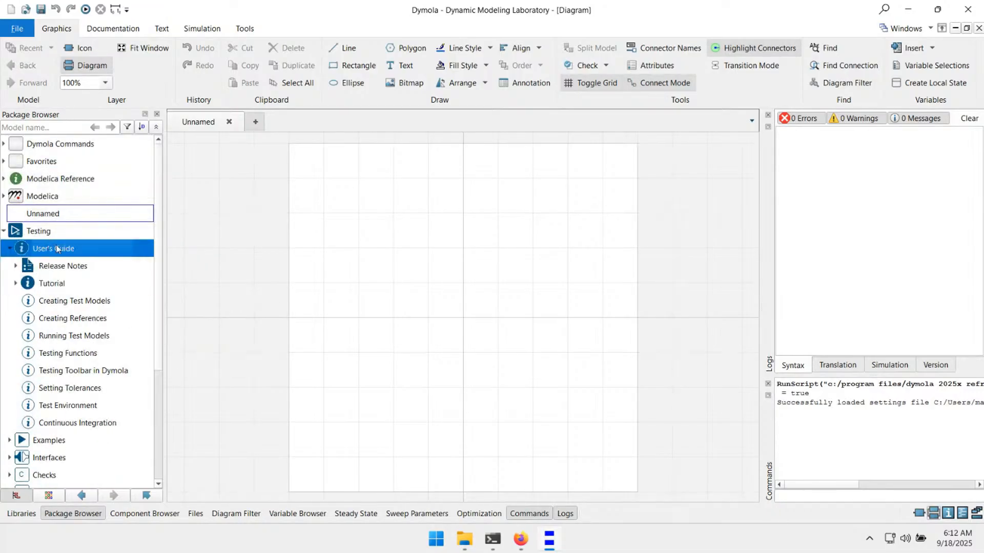
{"action": "double_click", "coordinate": [56, 248]}
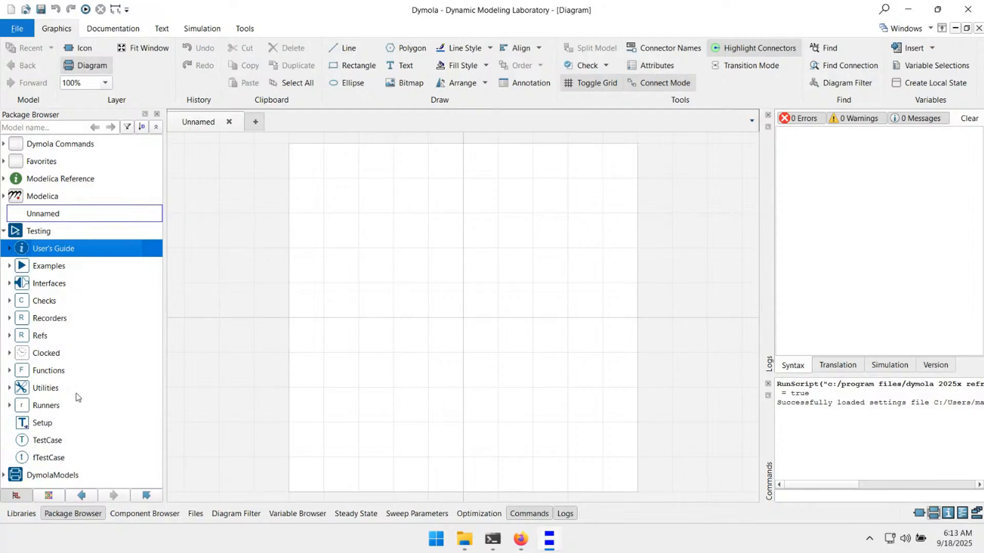
Expand the Runners package of the Testing library to view its functions
{"action": "left_click", "coordinate": [62, 388]}
{"action": "double_click", "coordinate": [51, 406]}
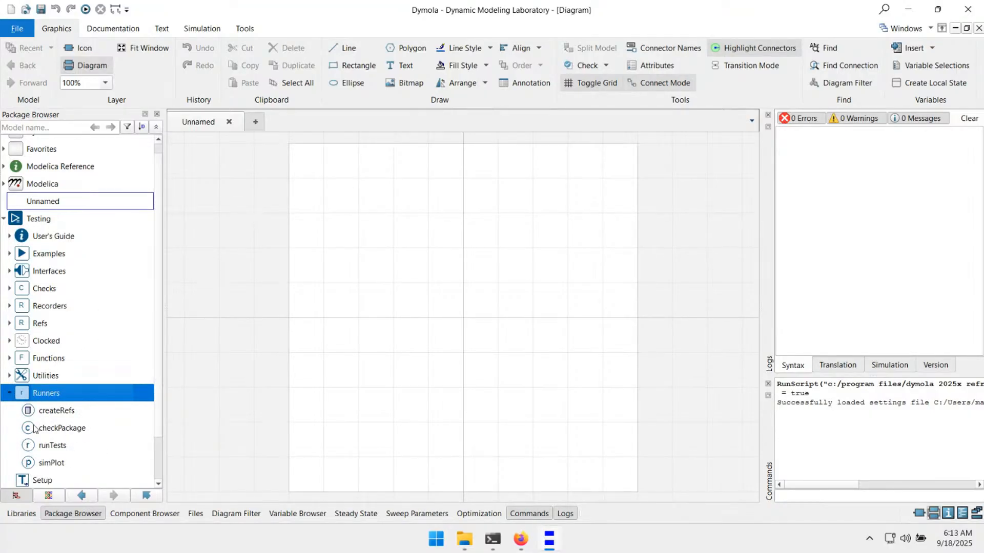
{"action": "left_click", "coordinate": [42, 224]}
Create a new test package named Tests with the Testing library's Create Test package command, opening it after creation
{"action": "left_click", "coordinate": [241, 29]}
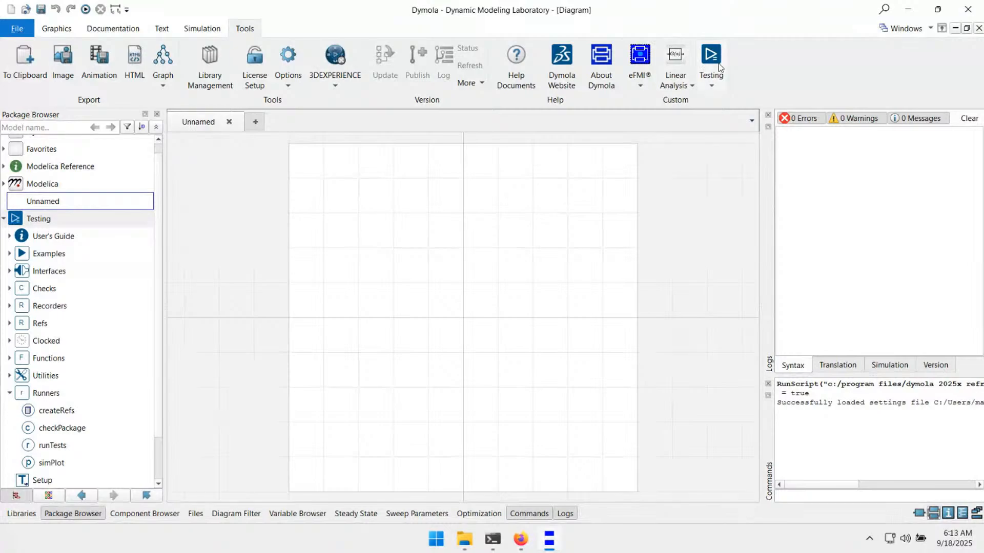
{"action": "left_click", "coordinate": [711, 86]}
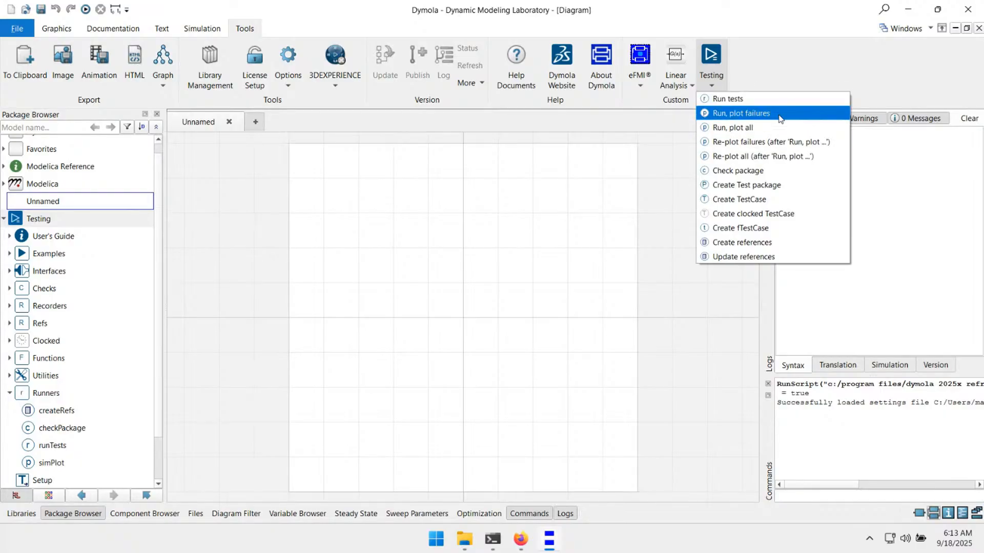
{"action": "left_click", "coordinate": [735, 185]}
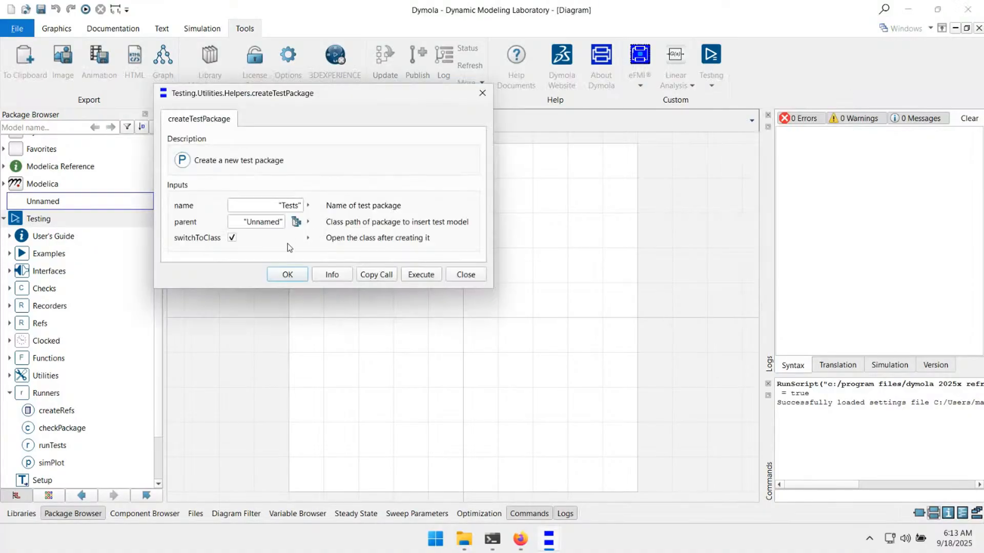
{"action": "left_click", "coordinate": [287, 274]}
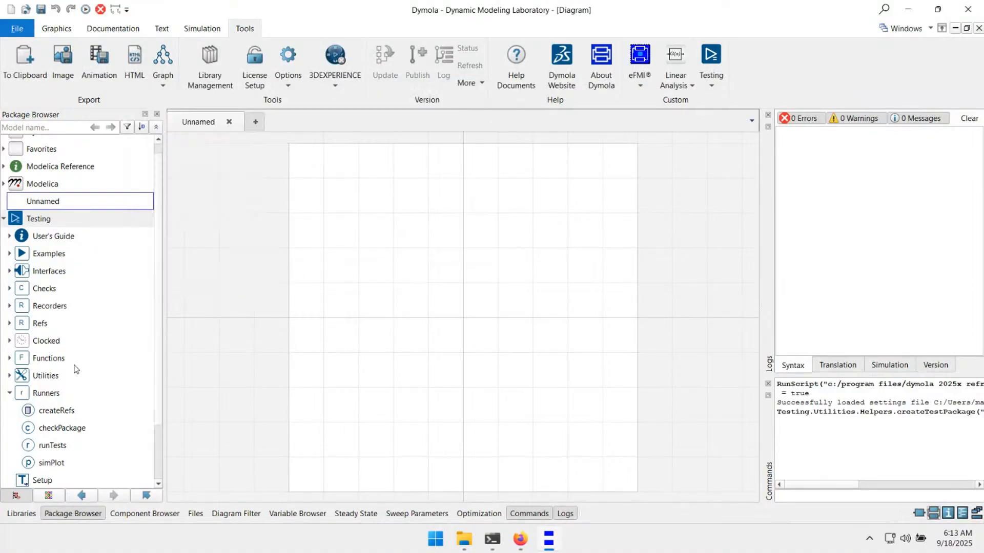
{"action": "scroll", "coordinate": [57, 467], "scroll_direction": "down", "scroll_amount": 2}
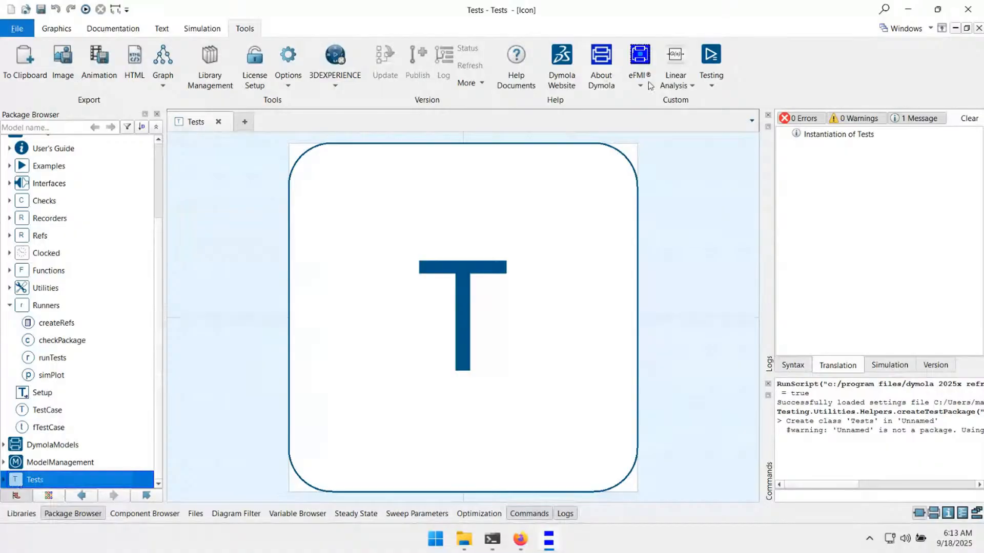
Create a test case named Test_MyModel in the Tests package, with create_ref off and switchToClass on
{"action": "left_click", "coordinate": [723, 76]}
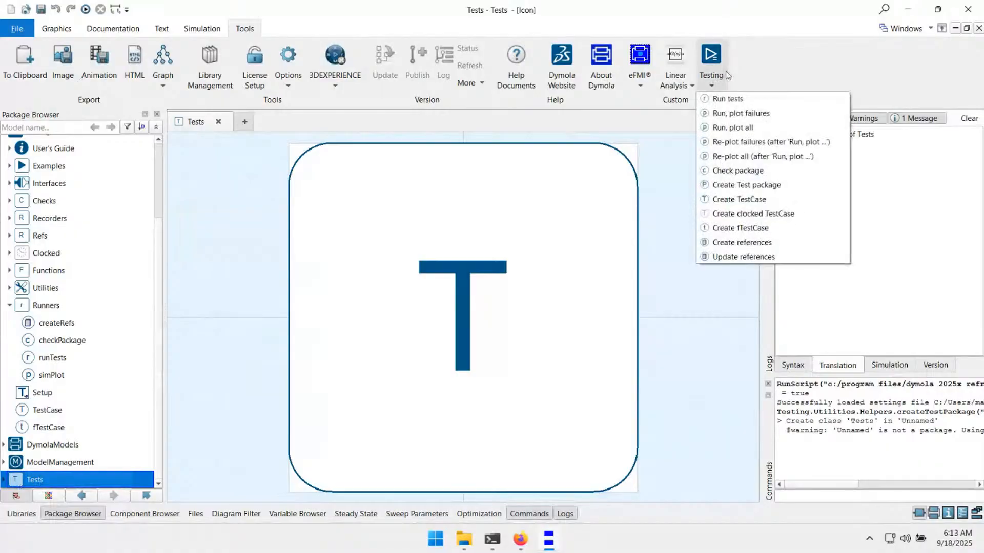
{"action": "left_click", "coordinate": [779, 199]}
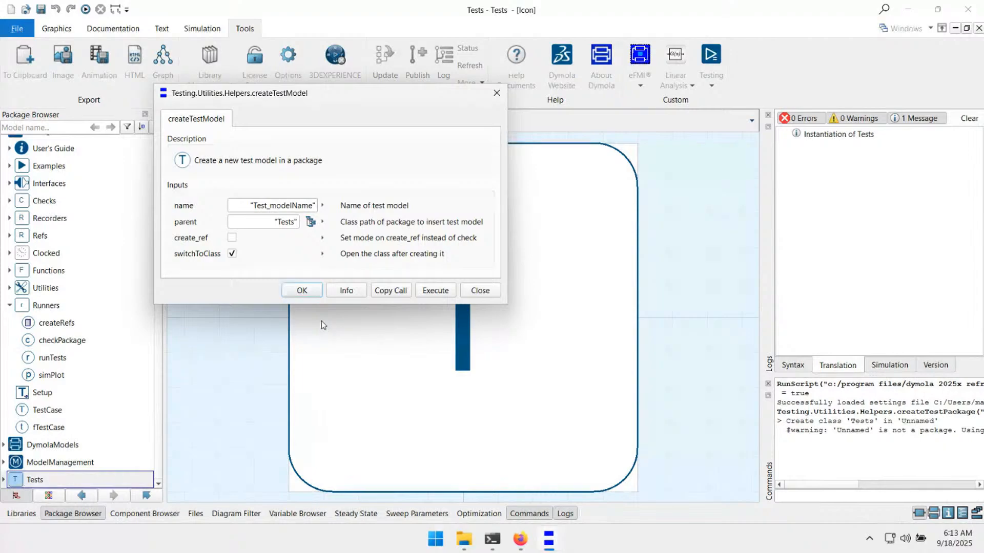
{"action": "left_click_drag", "start_coordinate": [268, 205], "coordinate": [309, 206]}
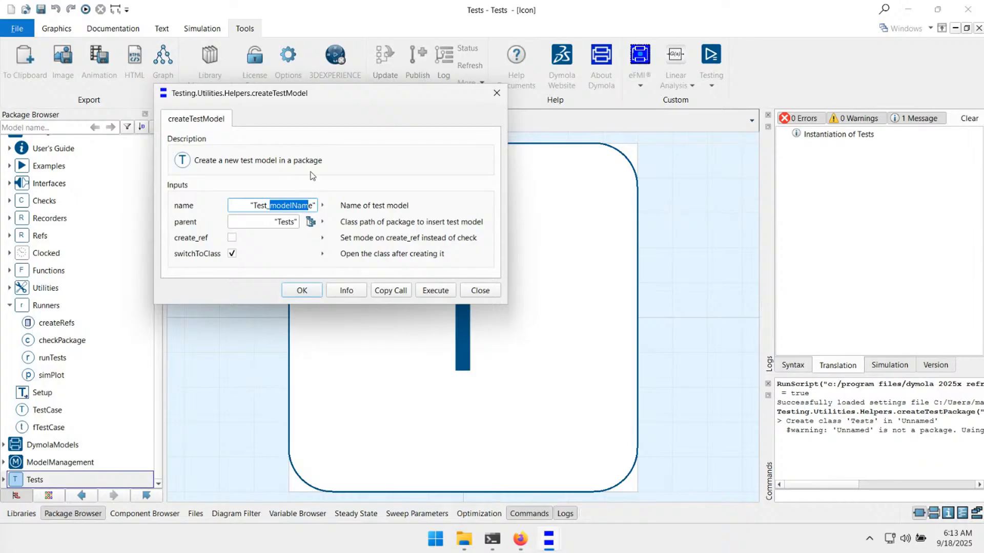
{"action": "key", "text": "BackSpace"}
{"action": "key", "text": "Delete"}
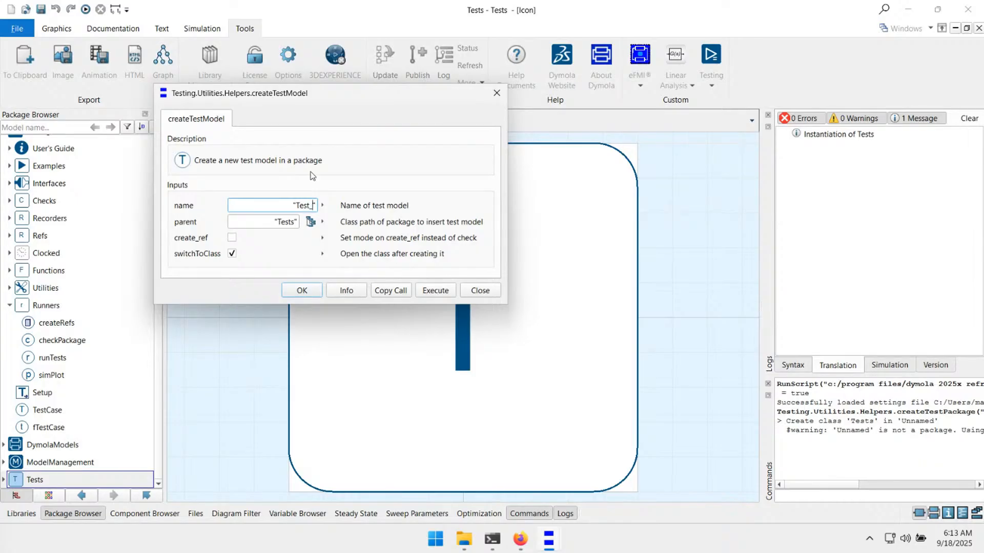
{"action": "type", "text": "Mymod"}
{"action": "key", "text": "BackSpace"}
{"action": "key", "text": "BackSpace"}
{"action": "key", "text": "BackSpace"}
{"action": "type", "text": "Model"}
{"action": "left_click_drag", "start_coordinate": [262, 205], "coordinate": [279, 204]}
{"action": "left_click", "coordinate": [285, 201]}
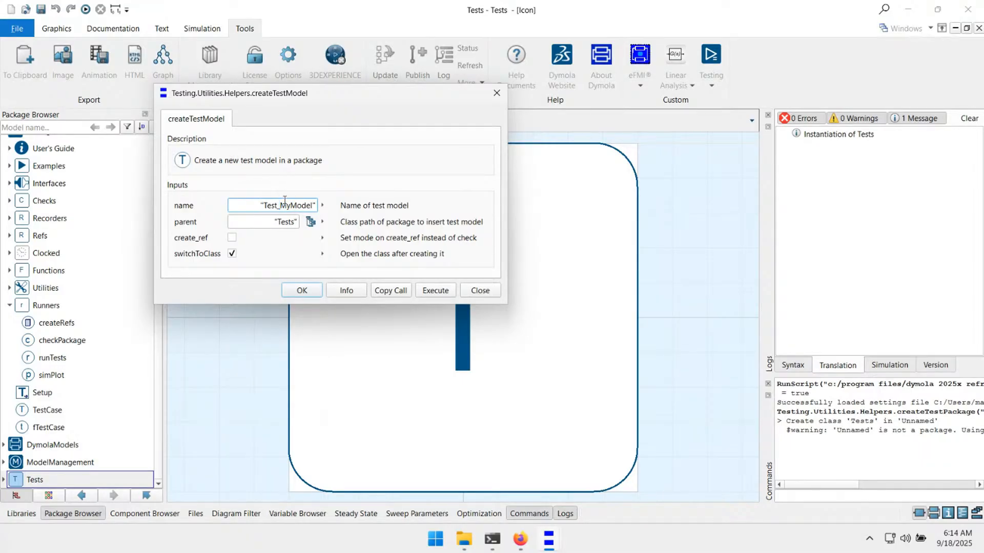
{"action": "left_click", "coordinate": [316, 288]}
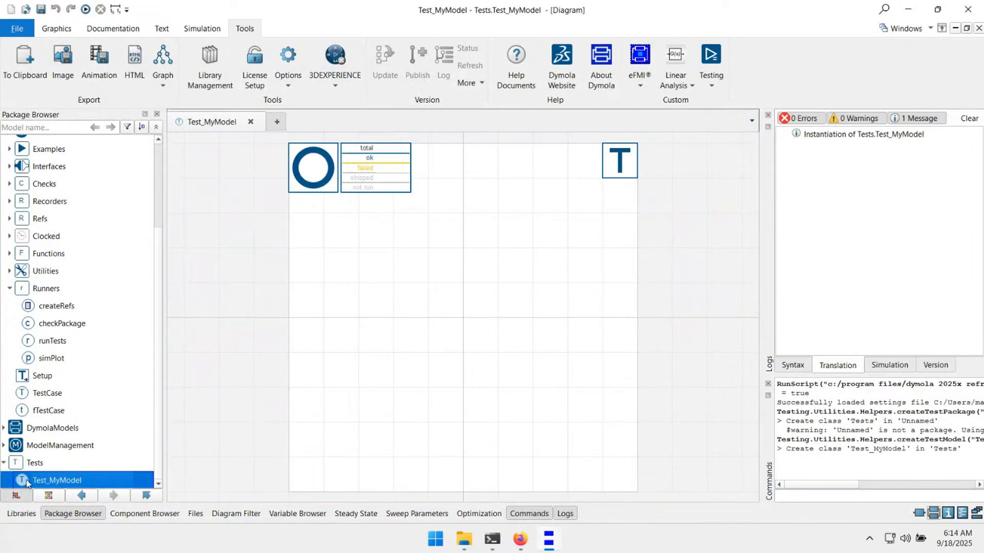
Delete the component listing total, ok, failed, skipped and not run from the Test_MyModel diagram
{"action": "left_click", "coordinate": [401, 241]}
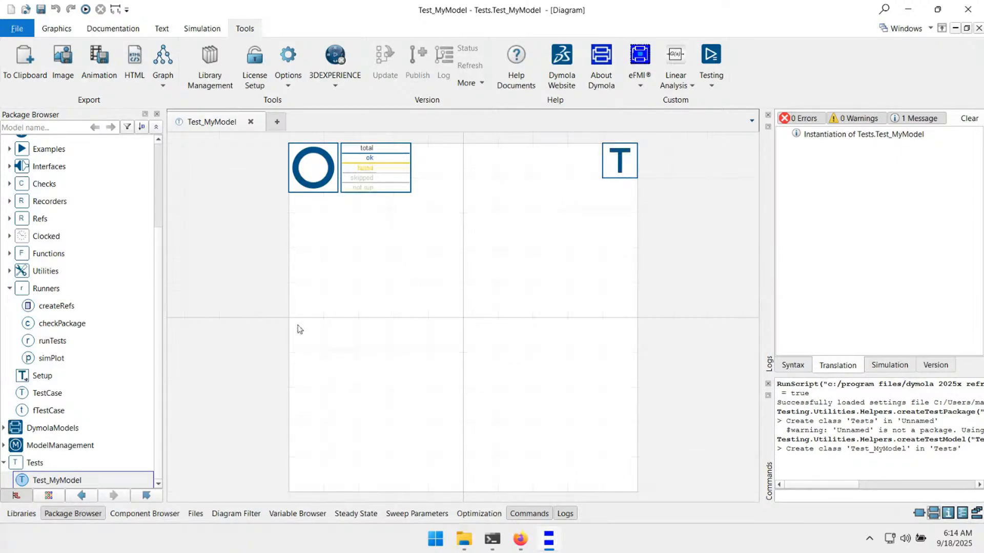
{"action": "left_click_drag", "start_coordinate": [450, 272], "coordinate": [449, 302]}
{"action": "left_click", "coordinate": [372, 175]}
{"action": "key", "text": "Delete"}
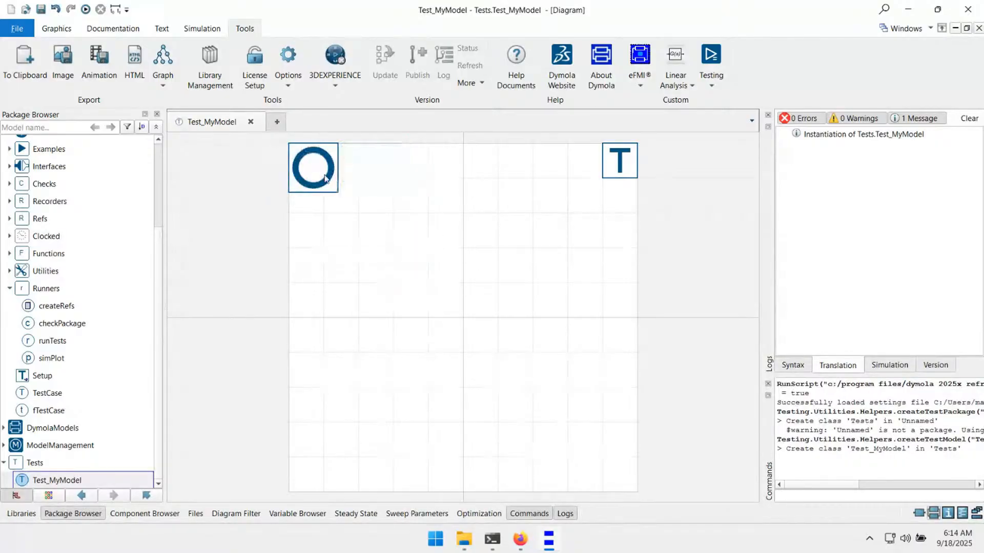
Delete the circle status component from the Test_MyModel diagram and undo that deletion
{"action": "left_click", "coordinate": [312, 170]}
{"action": "key", "text": "Delete"}
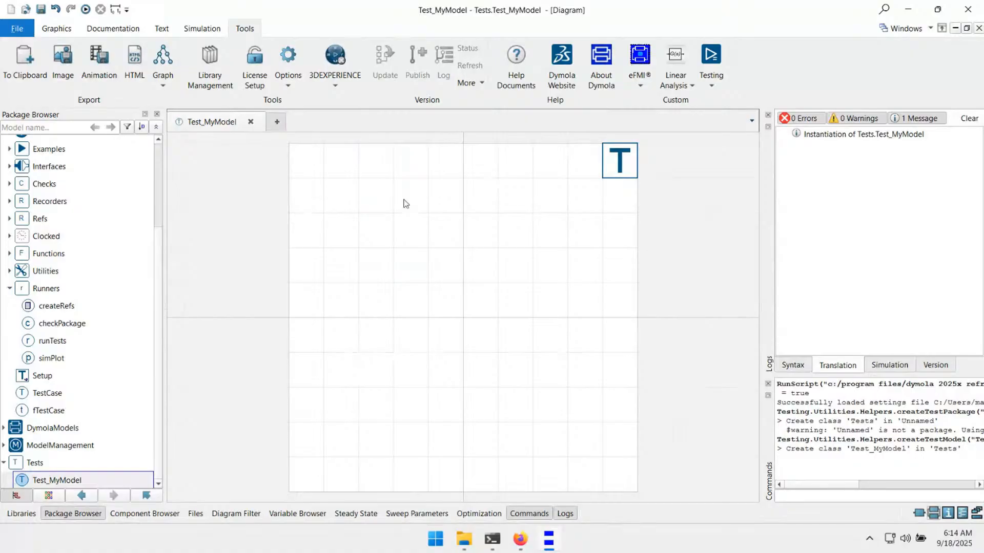
{"action": "key", "text": "ctrl+z"}
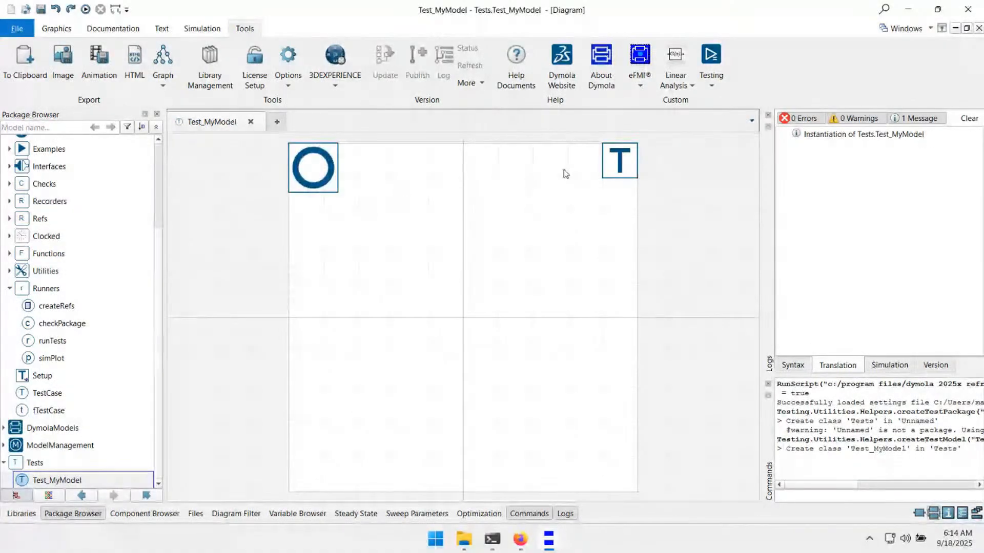
Examine the setup component's mode and verbosity options and its reference fileName, and close its parameters without applying changes
{"action": "double_click", "coordinate": [617, 166]}
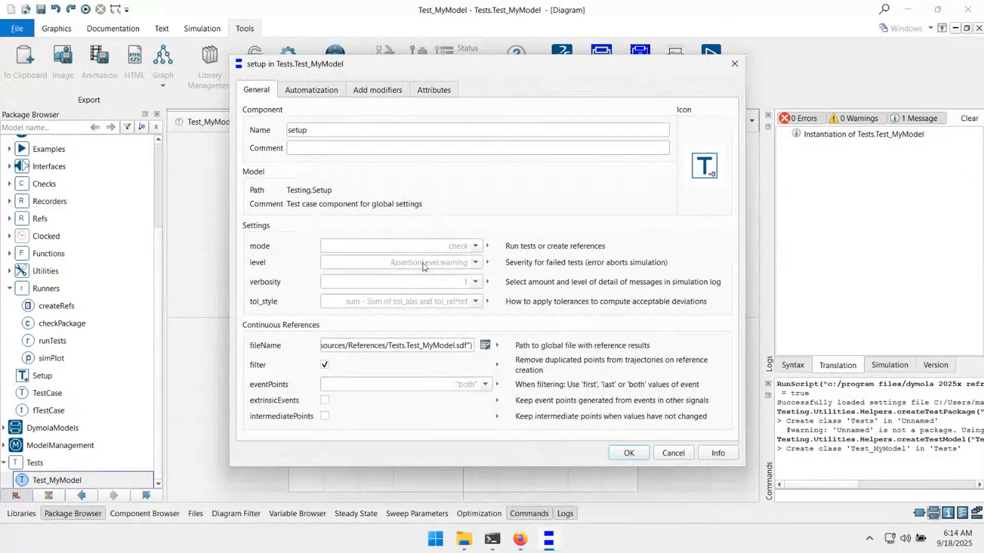
{"action": "left_click", "coordinate": [420, 246]}
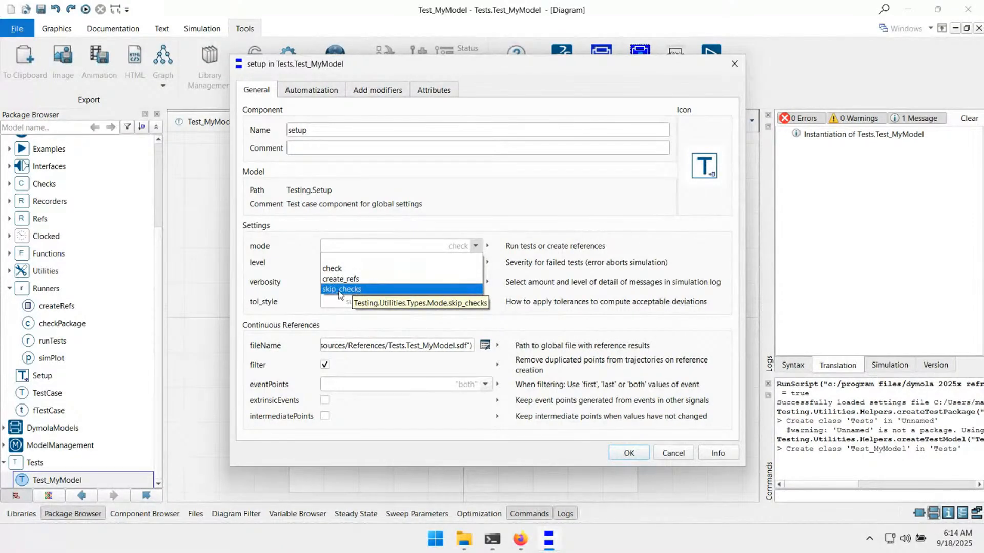
{"action": "key", "text": "Escape"}
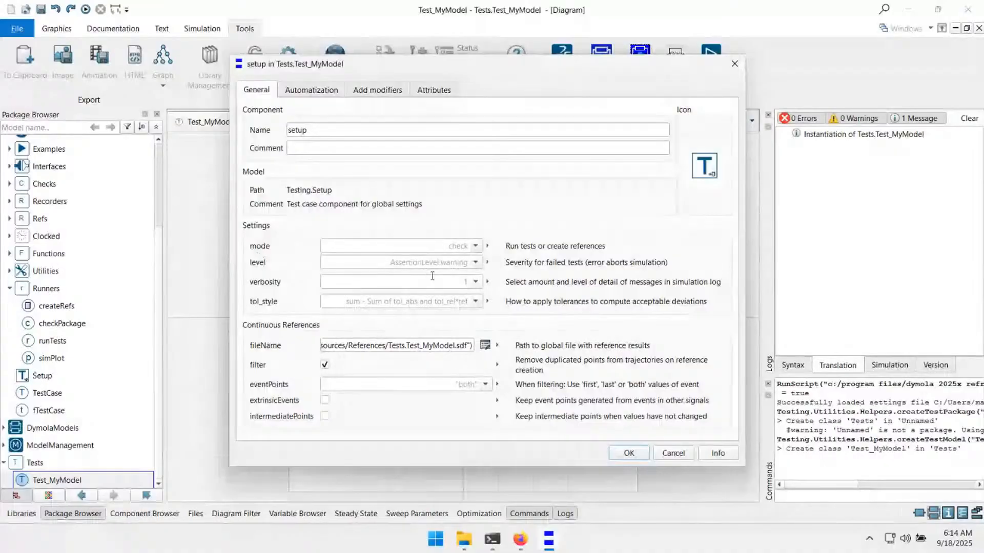
{"action": "left_click", "coordinate": [475, 282]}
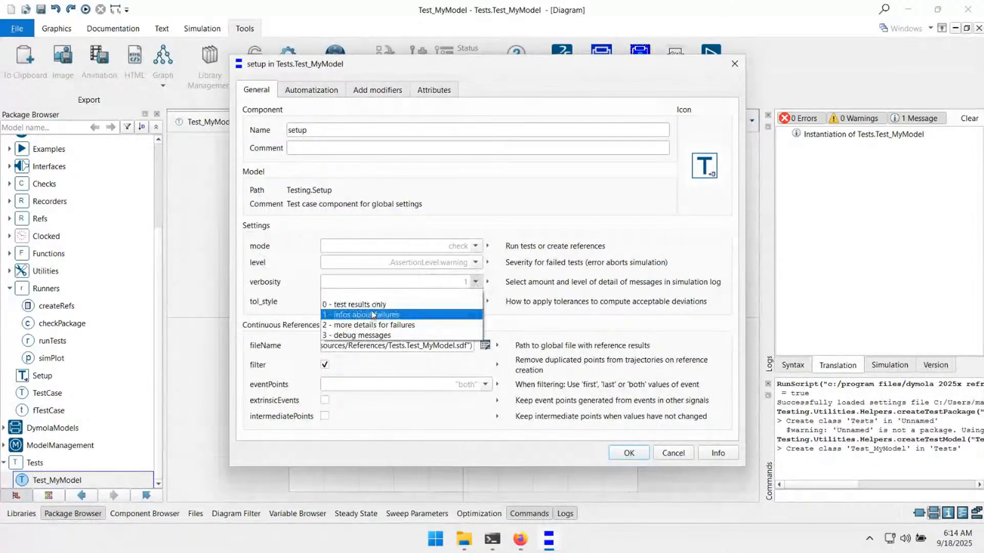
{"action": "left_click", "coordinate": [288, 286]}
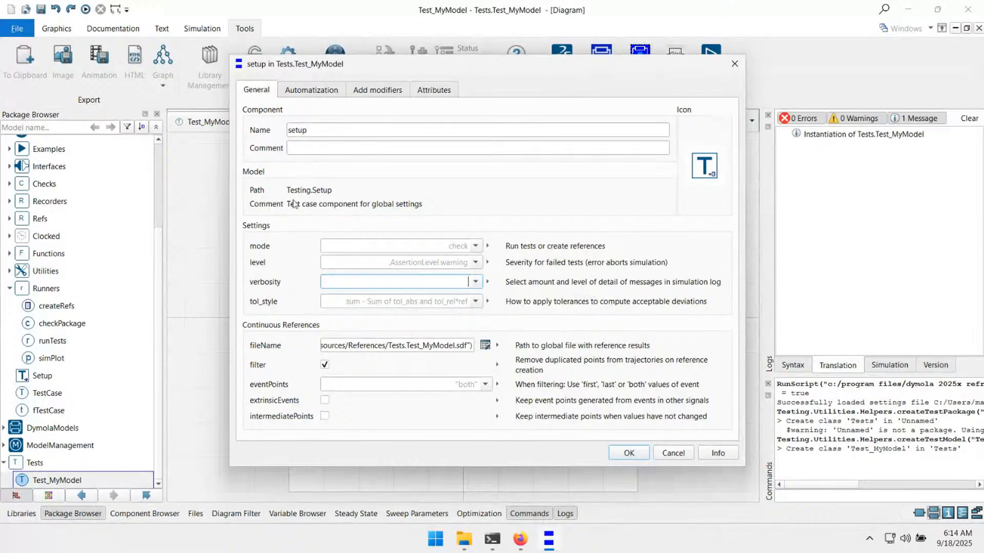
{"action": "left_click_drag", "start_coordinate": [439, 59], "coordinate": [317, 27]}
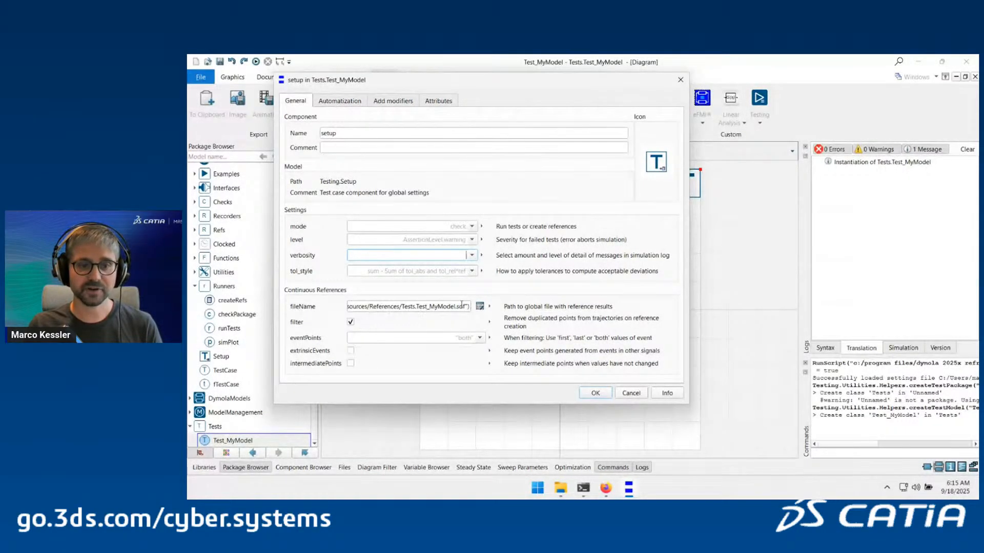
{"action": "left_click_drag", "start_coordinate": [462, 304], "coordinate": [375, 303]}
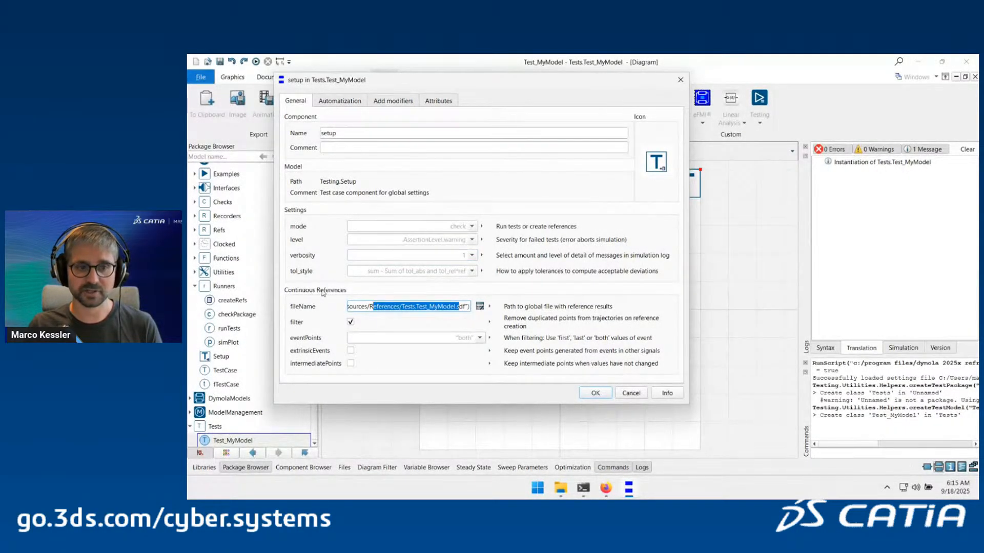
{"action": "left_click", "coordinate": [631, 393]}
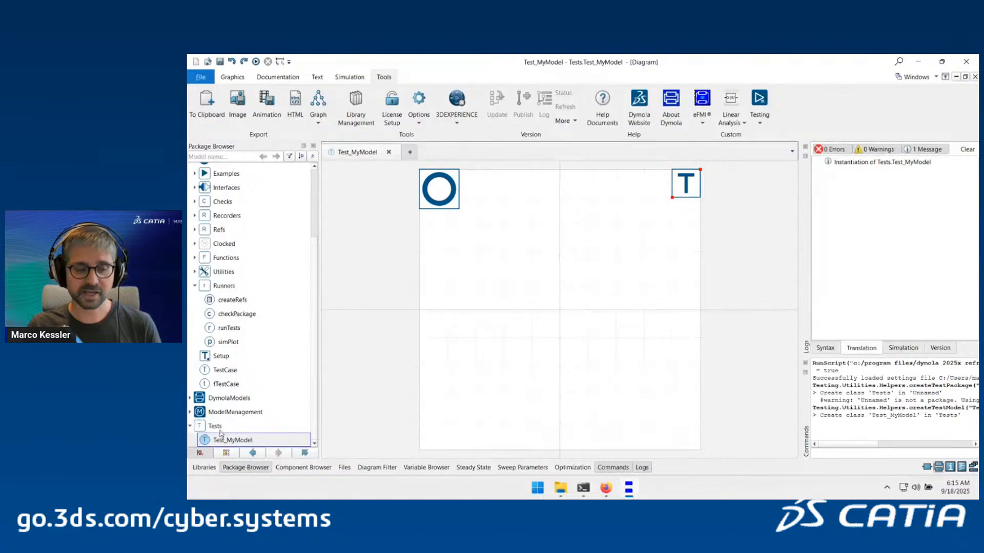
Create a clocked test case named Test_modelName in the Tests package, with switchToClass on
{"action": "double_click", "coordinate": [255, 433]}
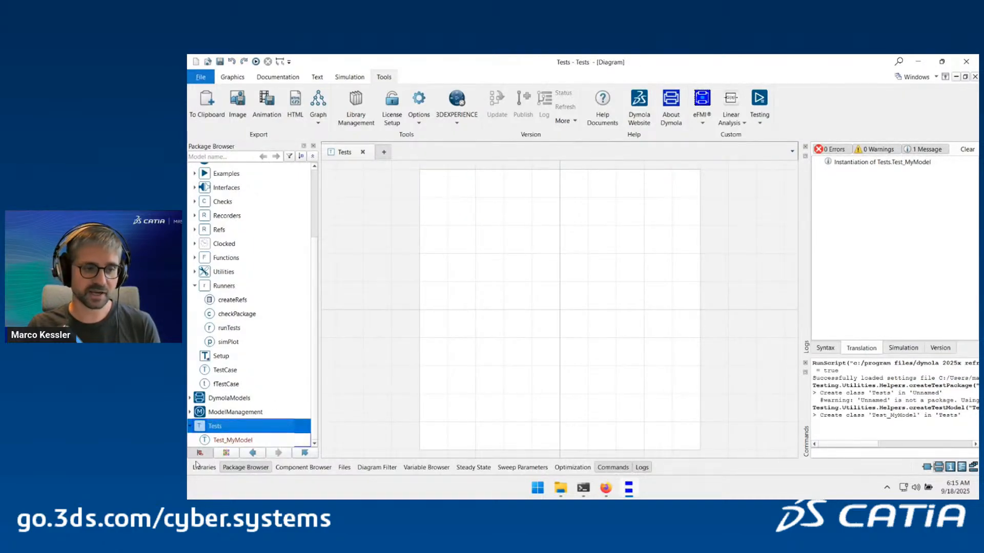
{"action": "left_click", "coordinate": [760, 112]}
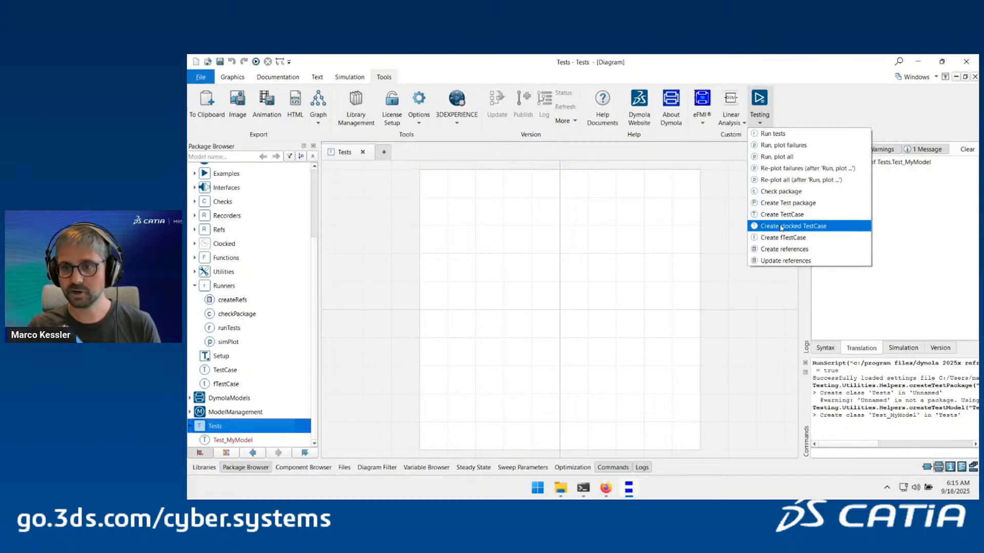
{"action": "left_click", "coordinate": [812, 226]}
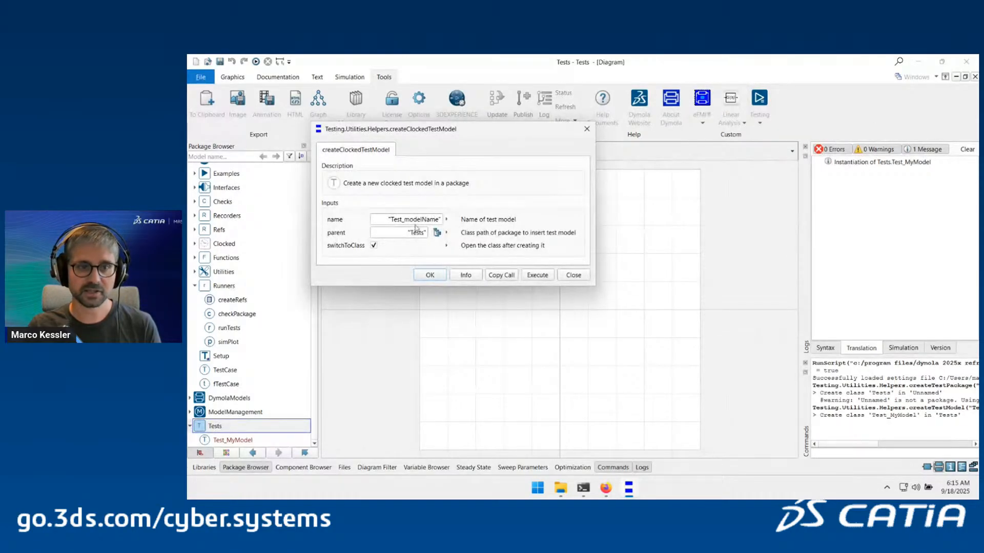
{"action": "left_click", "coordinate": [430, 277]}
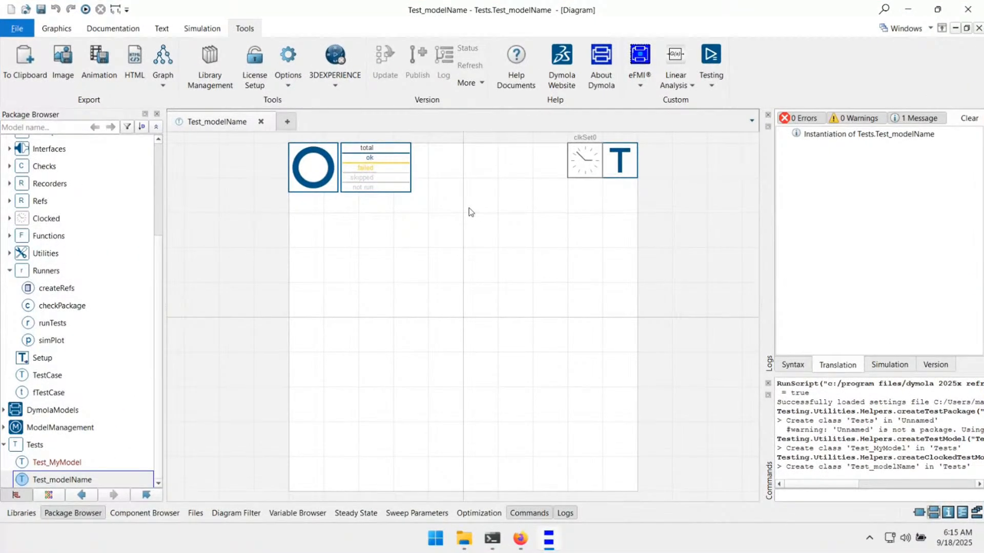
Try a factor of 10 in clkSet0's Periodic Exact clock settings, inspect its reference fileName, and close the parameters without applying changes
{"action": "left_click", "coordinate": [589, 167]}
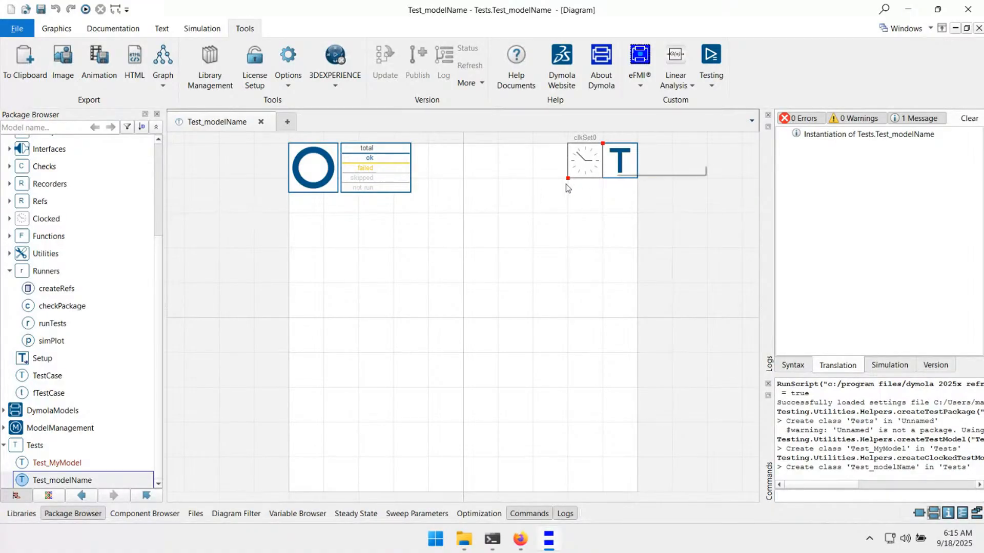
{"action": "double_click", "coordinate": [593, 167]}
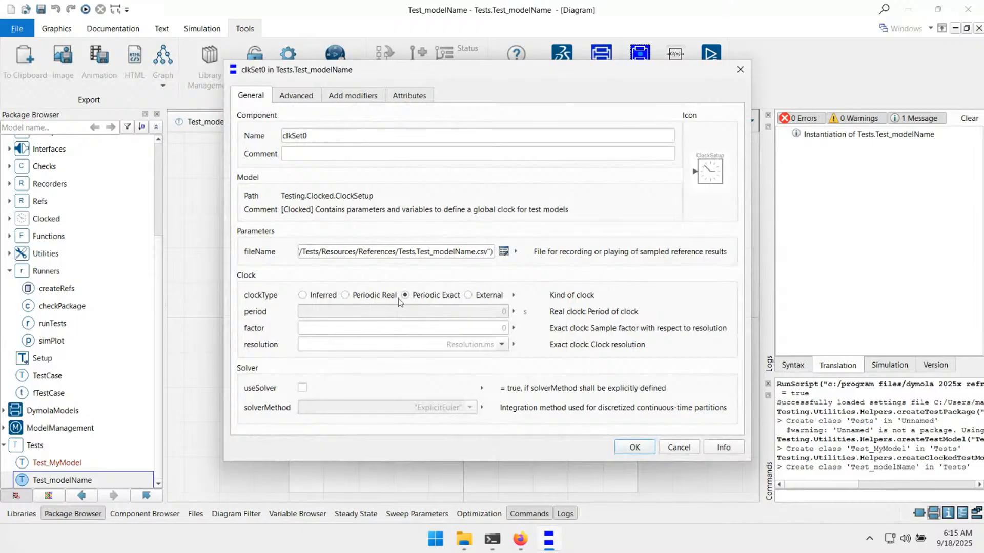
{"action": "left_click", "coordinate": [492, 328]}
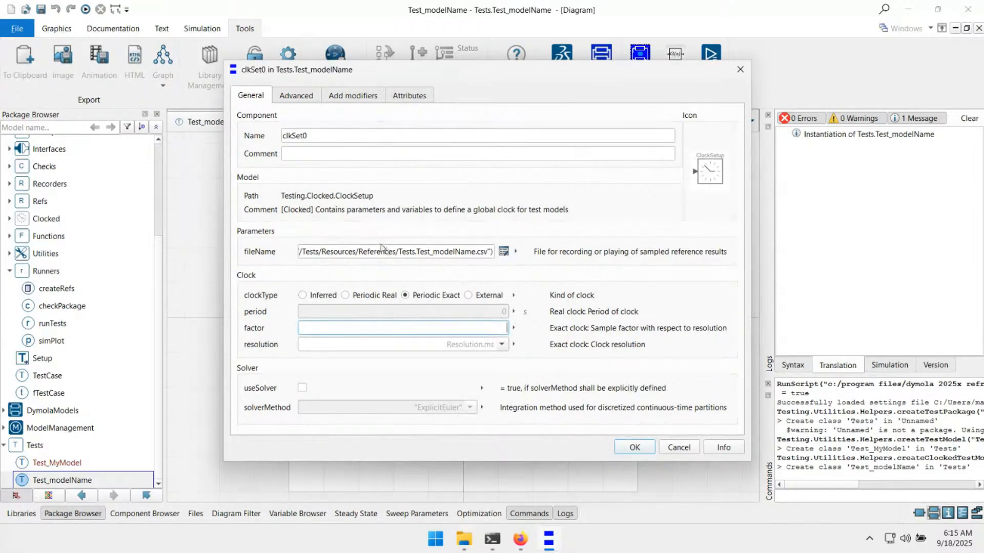
{"action": "type", "text": "10"}
{"action": "left_click", "coordinate": [340, 252]}
{"action": "left_click", "coordinate": [476, 252]}
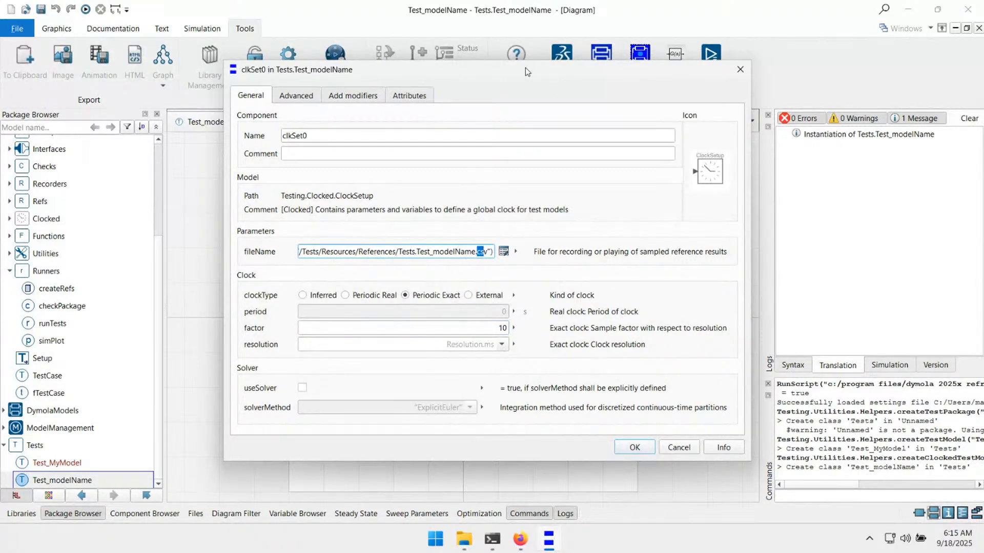
{"action": "left_click_drag", "start_coordinate": [525, 68], "coordinate": [304, 34]}
{"action": "key", "text": "Escape"}
Duplicate clkSet0, place the copy below the setup component, and review the copy's factor and fileName parameters
{"action": "key", "text": "ctrl+d"}
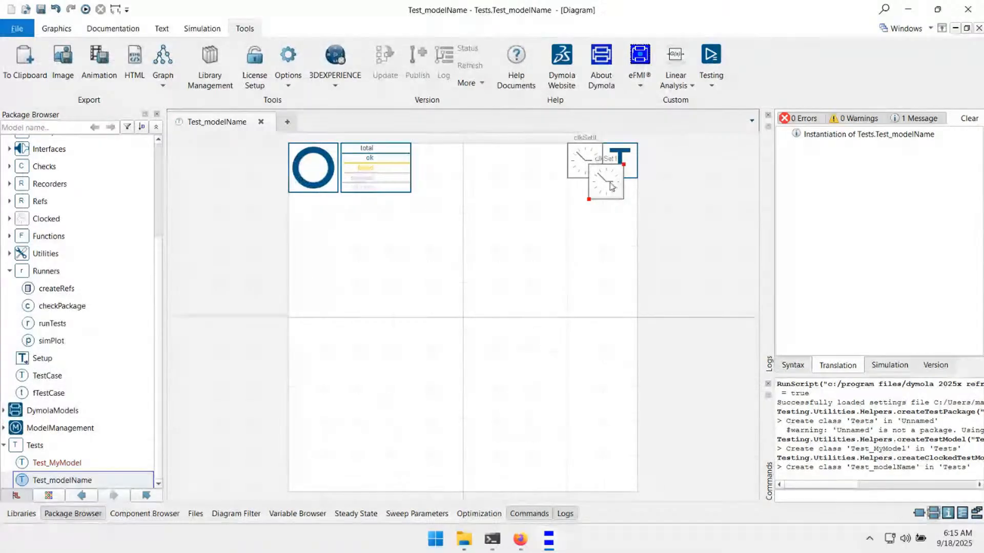
{"action": "left_click_drag", "start_coordinate": [611, 187], "coordinate": [634, 215]}
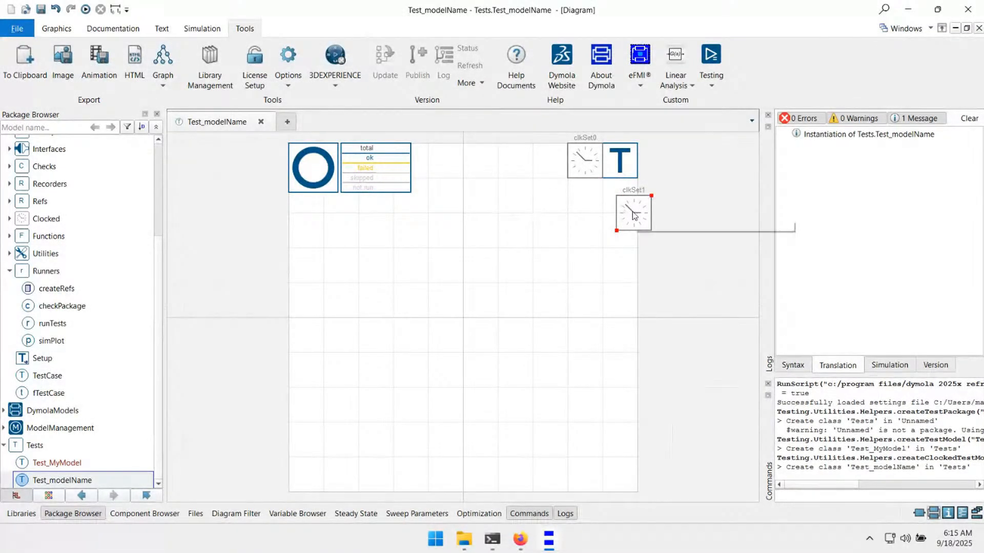
{"action": "double_click", "coordinate": [634, 215]}
{"action": "left_click", "coordinate": [468, 325]}
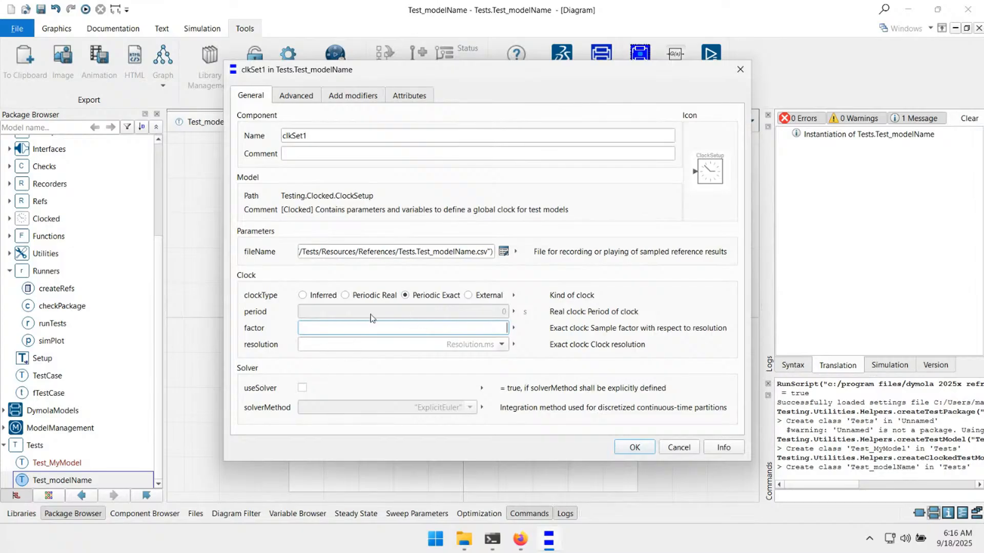
{"action": "left_click_drag", "start_coordinate": [433, 254], "coordinate": [475, 253]}
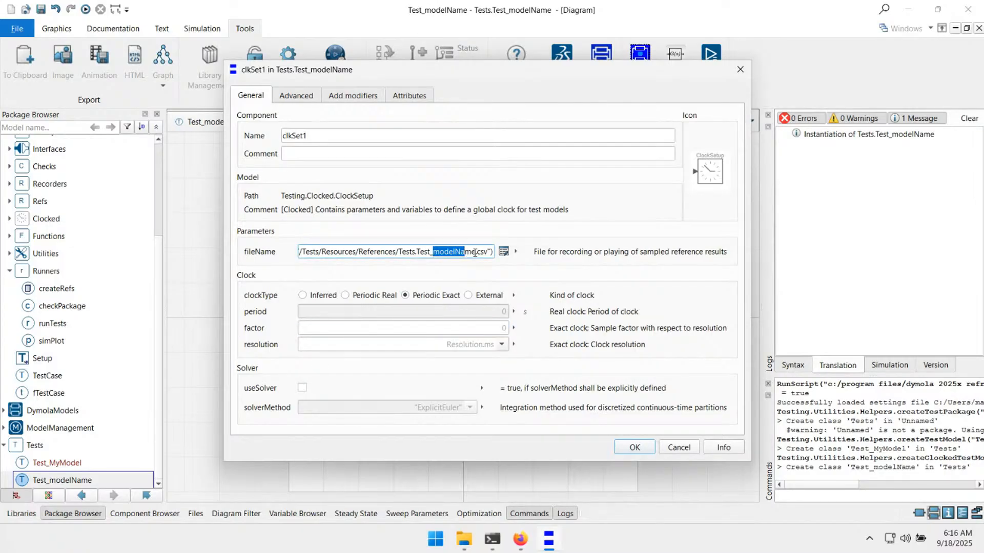
{"action": "left_click", "coordinate": [634, 447]}
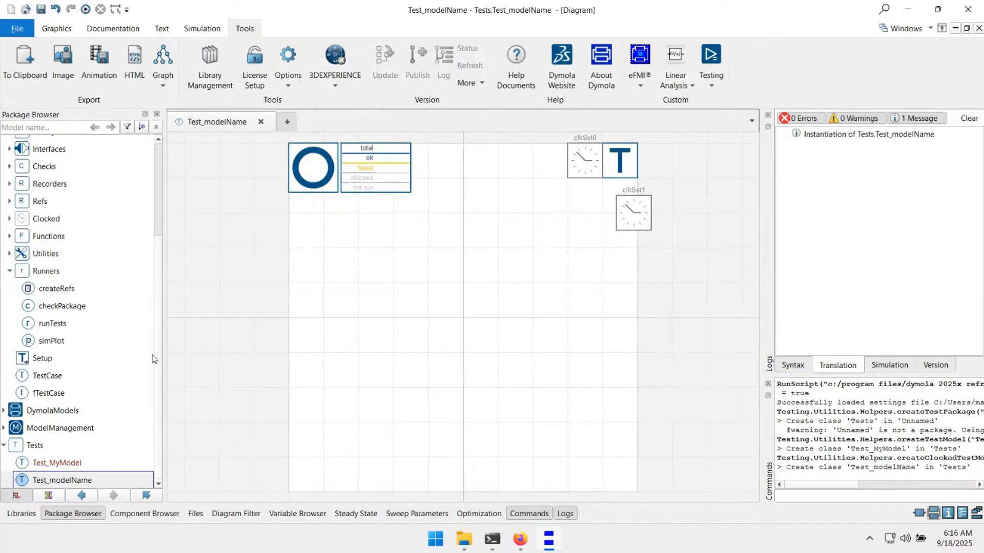
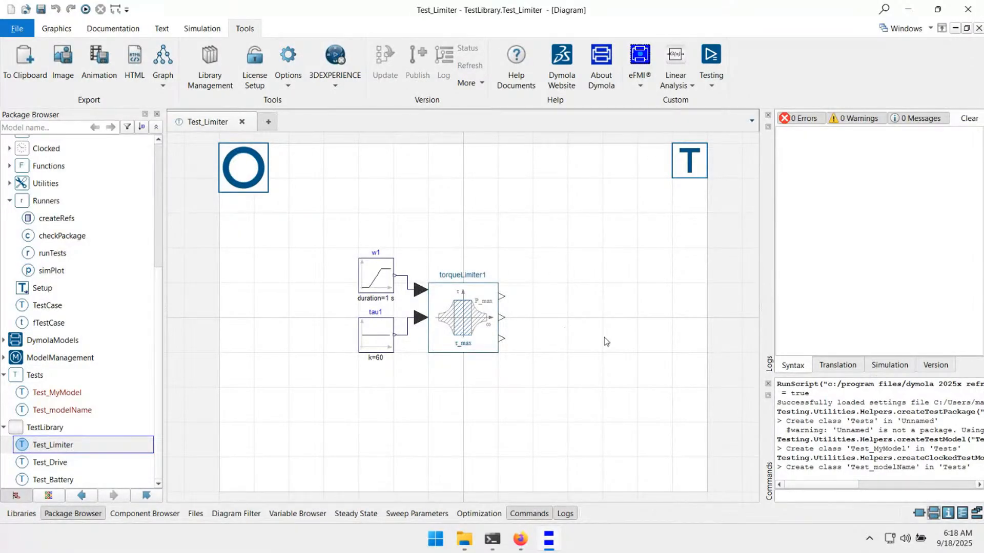
Simulate Test_Limiter, then collapse the ribbon and hide the logs to give the plot and model view more room
{"action": "key", "text": "F10"}
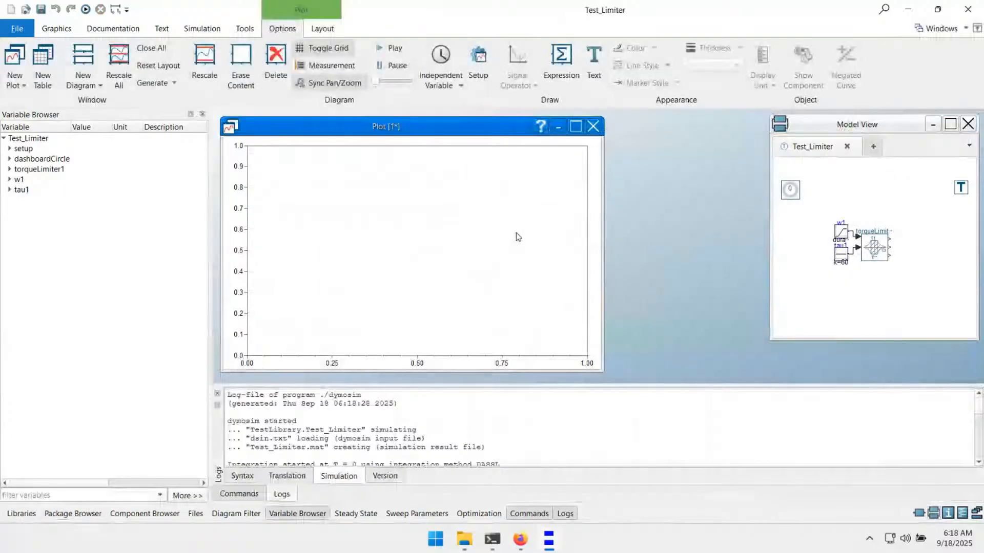
{"action": "double_click", "coordinate": [275, 28]}
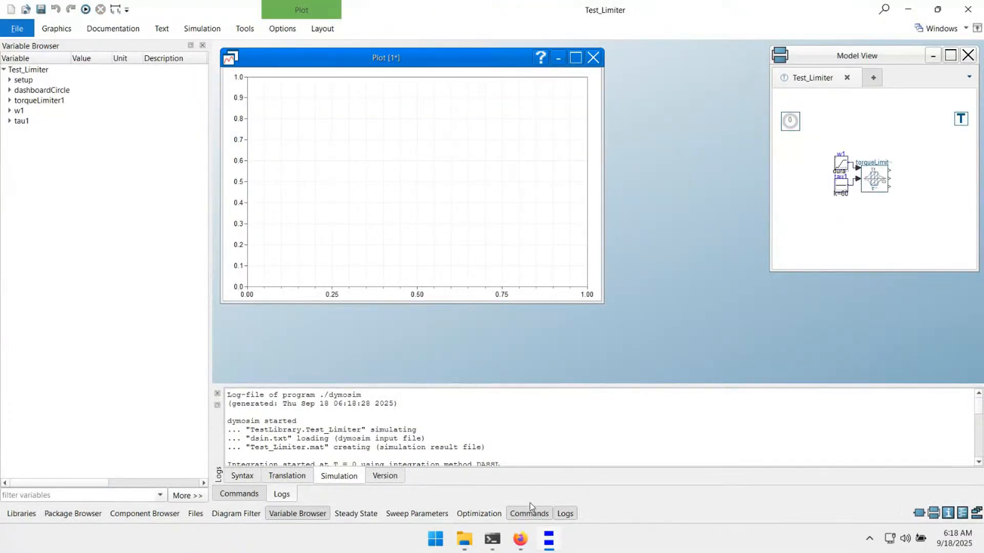
{"action": "left_click", "coordinate": [565, 514]}
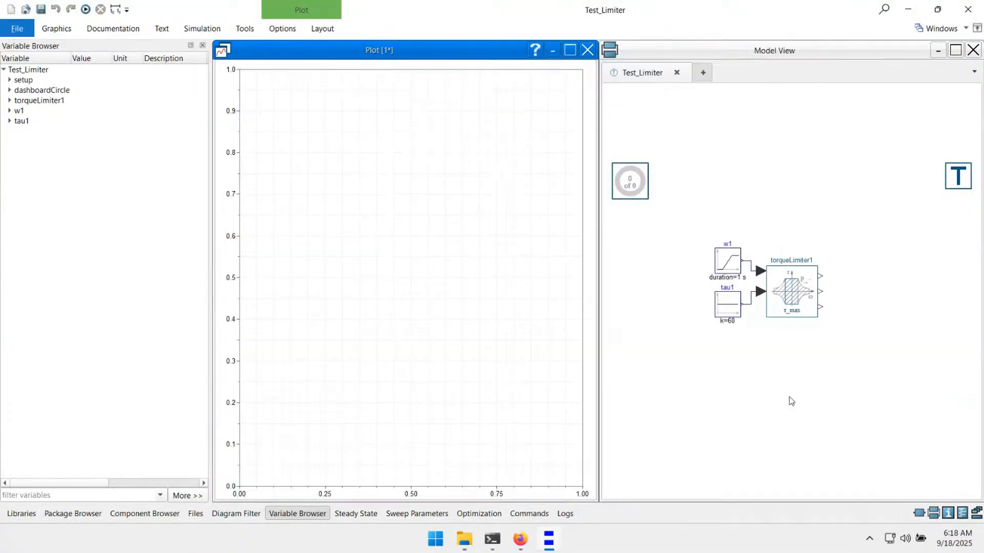
{"action": "left_click", "coordinate": [789, 396]}
Plot desiredTorque and setTorque of torqueLimiter1 in the same diagram and compare the two curves
{"action": "left_click", "coordinate": [798, 271]}
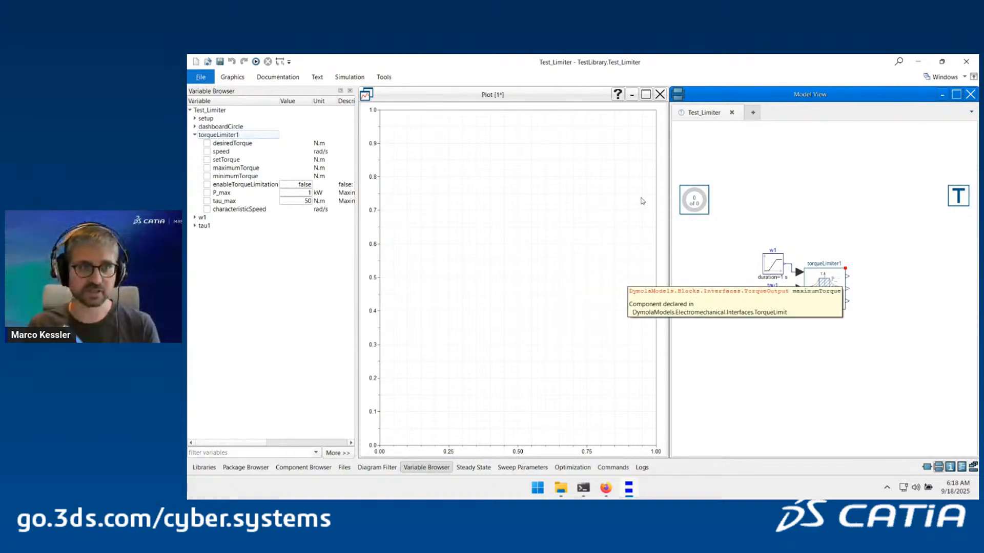
{"action": "left_click", "coordinate": [207, 144]}
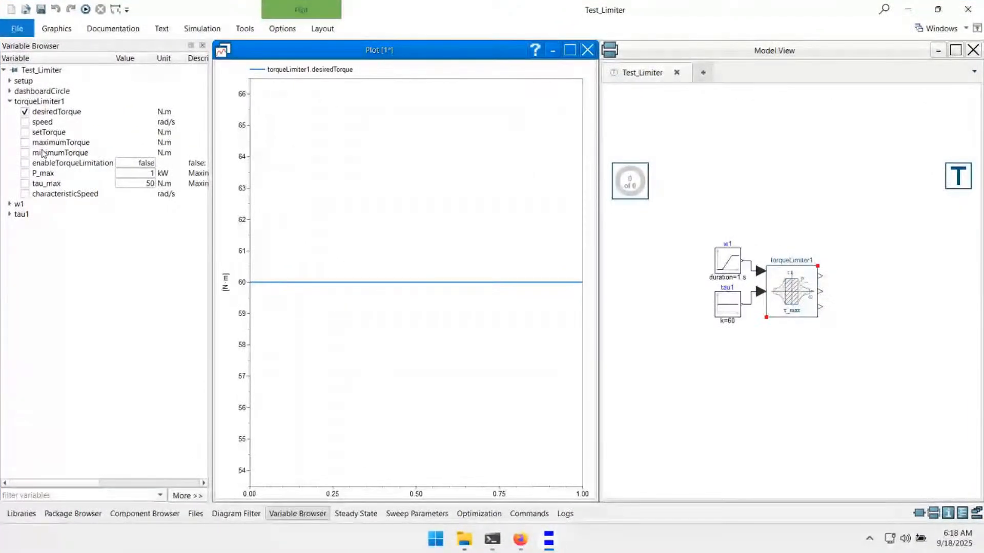
{"action": "left_click", "coordinate": [25, 132]}
{"action": "mouse_move", "coordinate": [514, 285]}
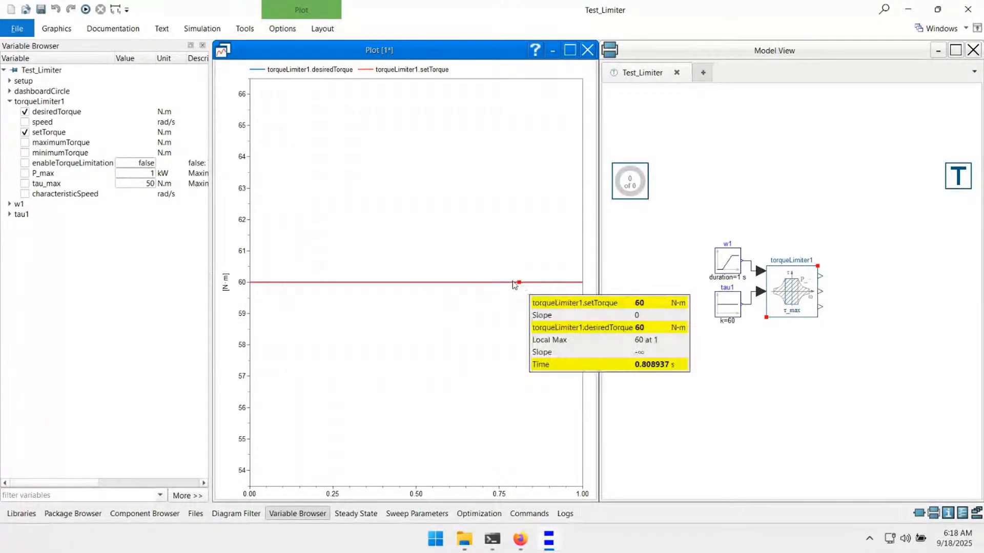
Review torqueLimiter1's parameters, set its enableTorqueLimitation value to true for the simulation, and simulate Test_Limiter again
{"action": "double_click", "coordinate": [801, 306]}
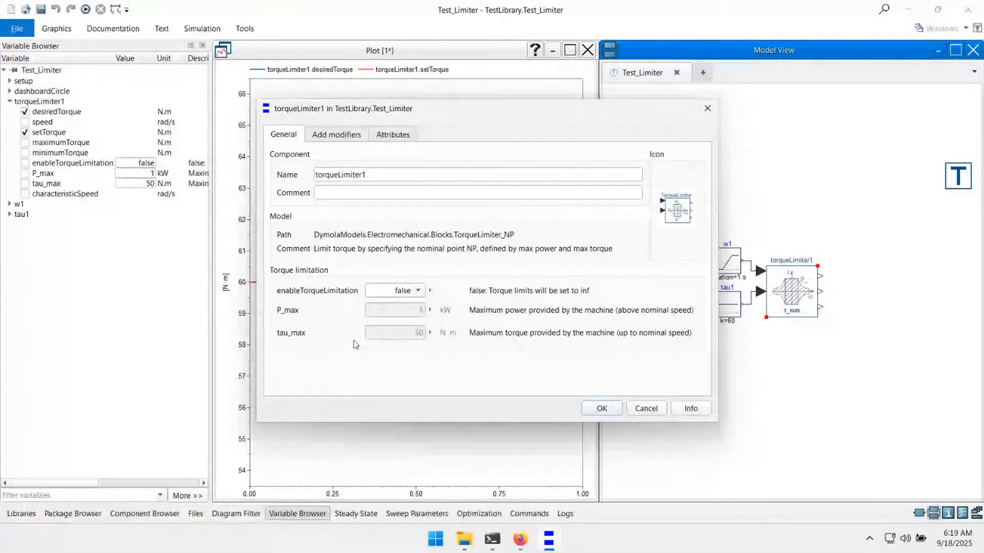
{"action": "key", "text": "Escape"}
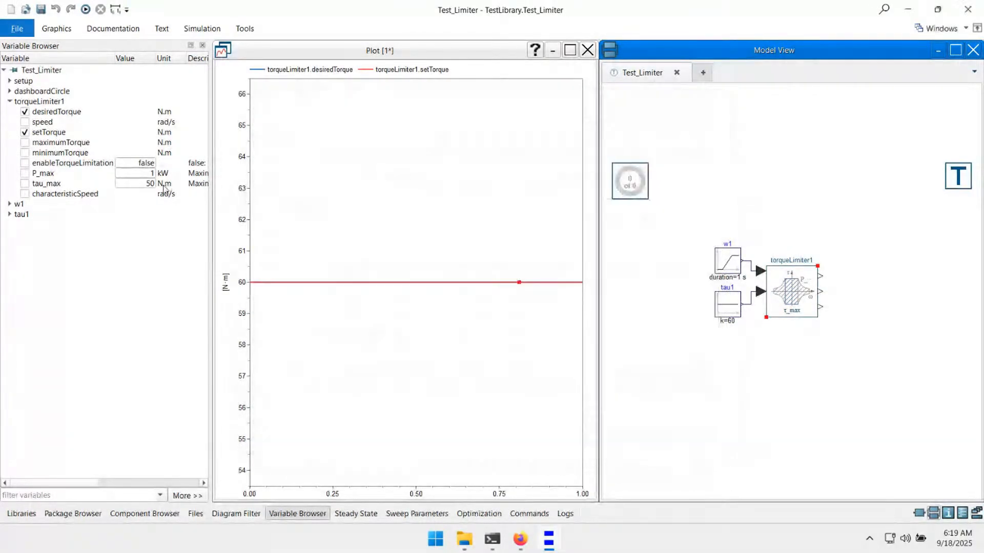
{"action": "double_click", "coordinate": [135, 164]}
{"action": "type", "text": "true"}
{"action": "key", "text": "Return"}
{"action": "key", "text": "F10"}
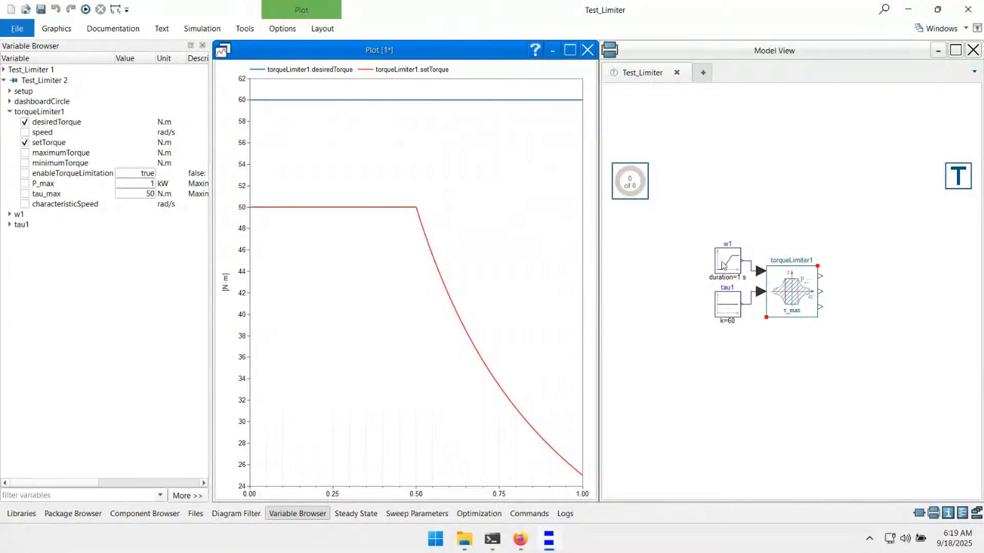
Add a second diagram below the torque plot and plot torqueLimiter1's speed in it
{"action": "right_click", "coordinate": [389, 260]}
{"action": "left_click", "coordinate": [482, 295]}
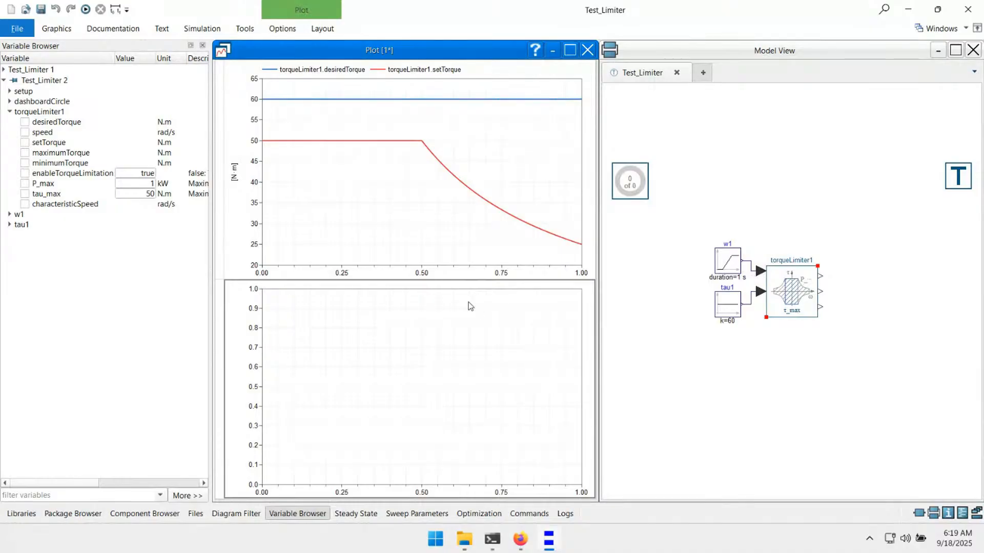
{"action": "left_click", "coordinate": [25, 132]}
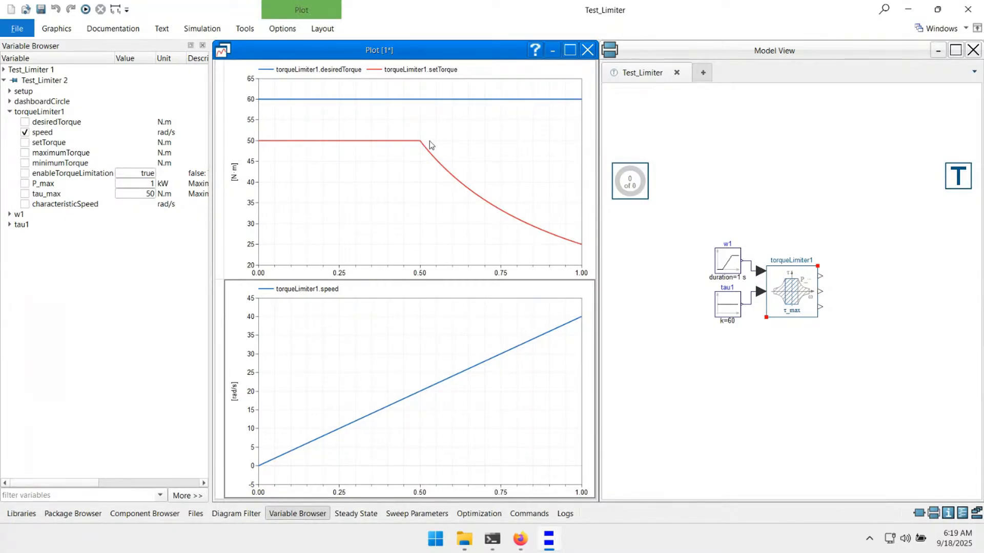
{"action": "left_click", "coordinate": [516, 166]}
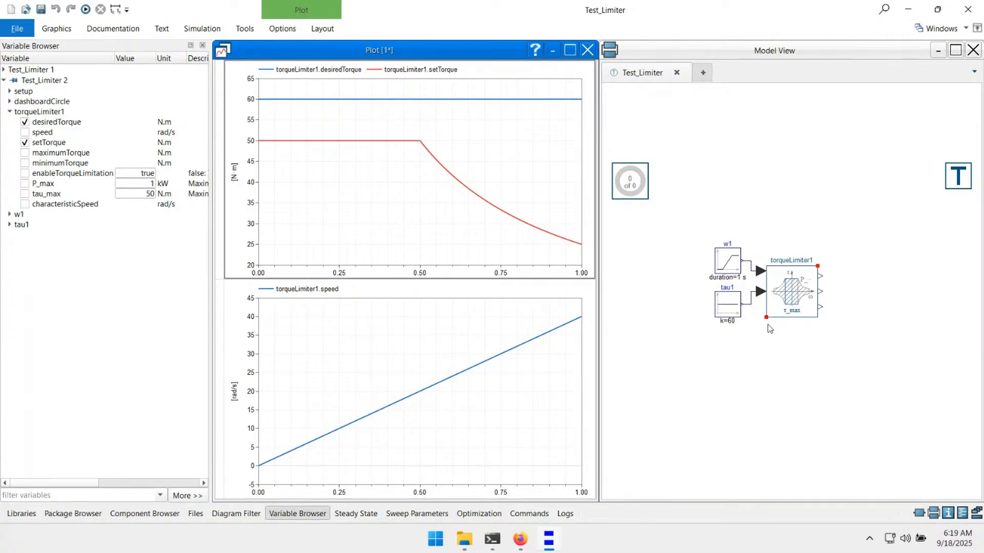
Move w1, tau1 and torqueLimiter1 up in the Test_Limiter diagram, and review torqueLimiter1's torque limitation parameters
{"action": "left_click", "coordinate": [677, 401]}
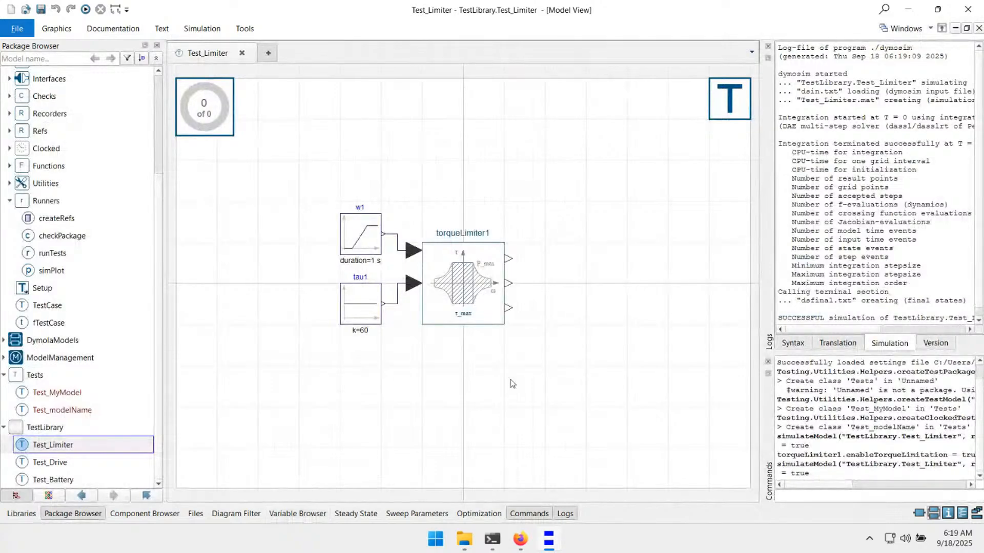
{"action": "left_click_drag", "start_coordinate": [567, 416], "coordinate": [352, 168]}
{"action": "left_click_drag", "start_coordinate": [472, 282], "coordinate": [472, 164]}
{"action": "double_click", "coordinate": [472, 164]}
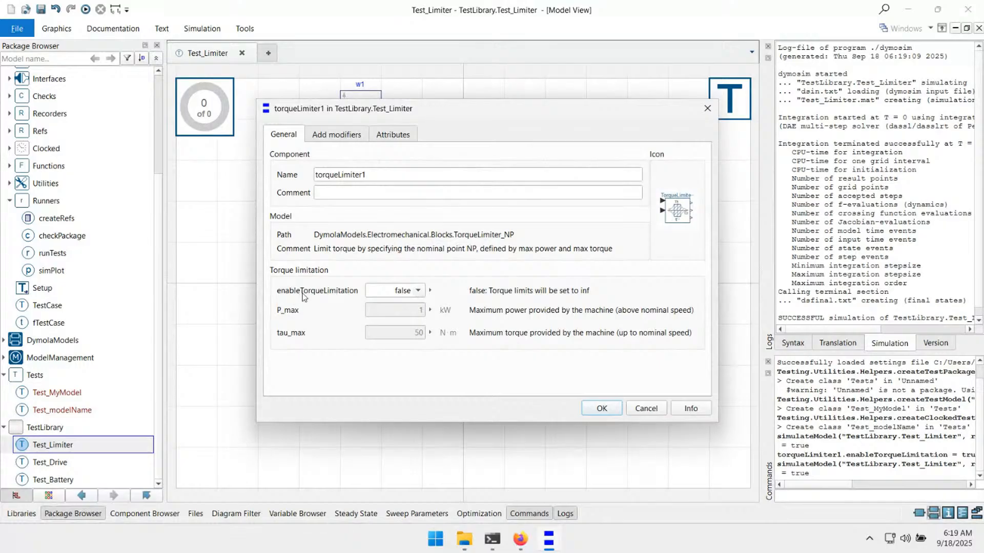
{"action": "key", "text": "Return"}
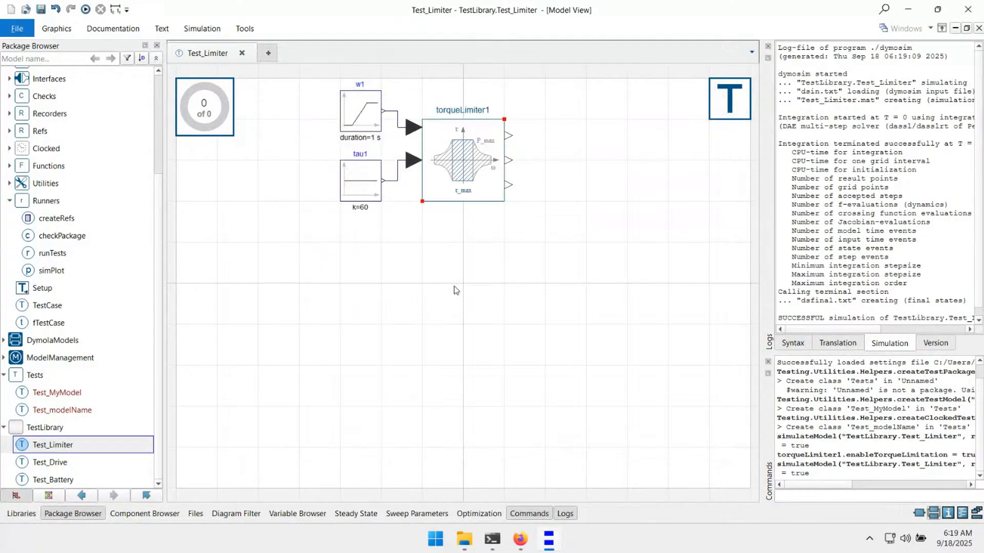
Add a CompareReal_s block from Testing.Checks to the Test_Limiter diagram, beside torqueLimiter1's outputs
{"action": "scroll", "coordinate": [84, 214], "scroll_direction": "up", "scroll_amount": 3}
{"action": "left_click", "coordinate": [54, 167]}
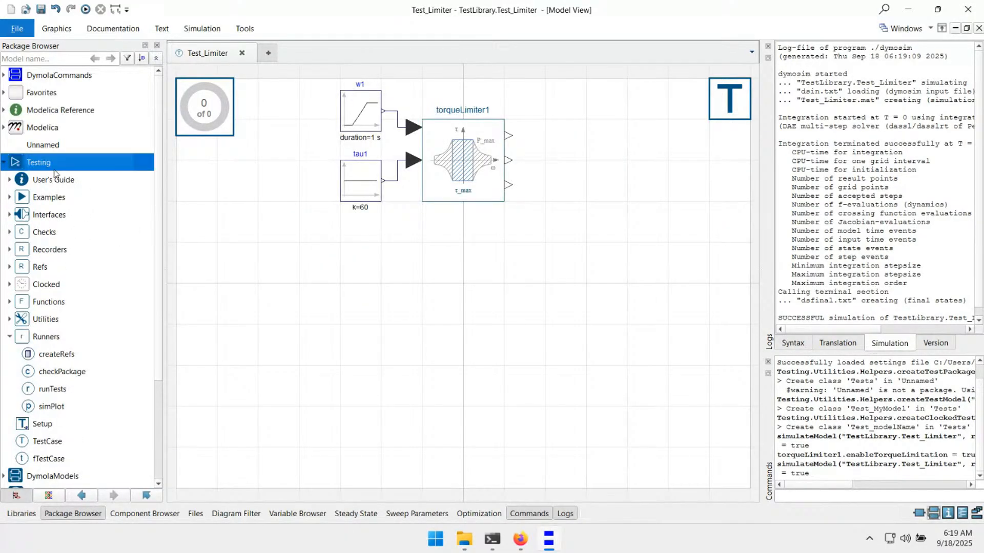
{"action": "left_click", "coordinate": [95, 233]}
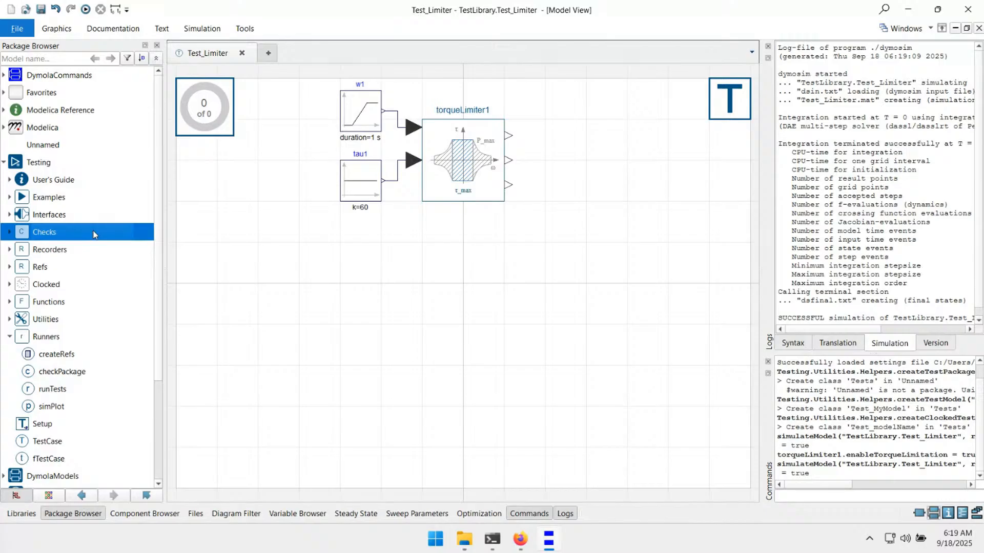
{"action": "double_click", "coordinate": [95, 234]}
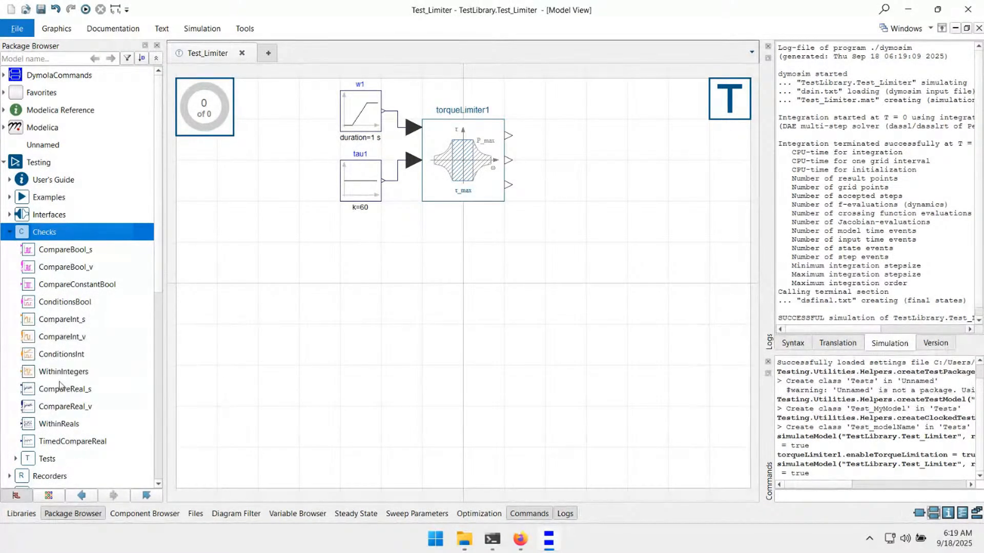
{"action": "left_click_drag", "start_coordinate": [50, 395], "coordinate": [590, 172]}
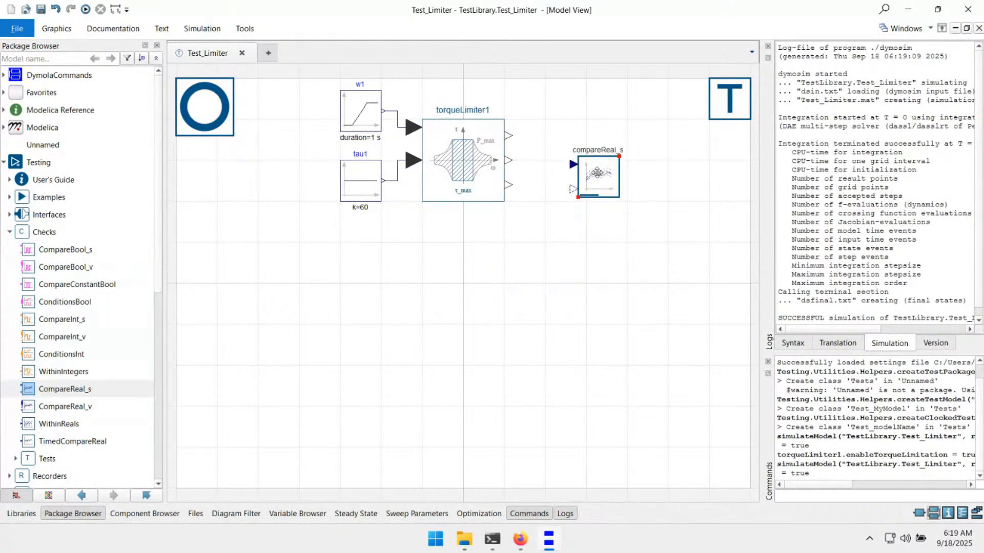
{"action": "left_click", "coordinate": [46, 235]}
{"action": "left_click", "coordinate": [382, 285]}
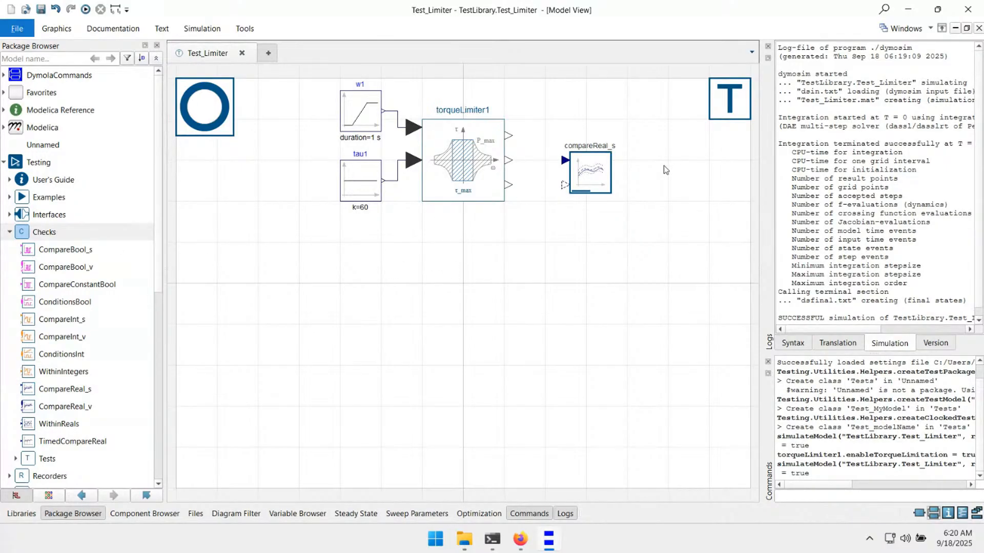
Move the CompareReal_s block closer to torqueLimiter1, connecting its reference input to tau1 and its main input to the limiter's middle output
{"action": "left_click_drag", "start_coordinate": [592, 176], "coordinate": [397, 180]}
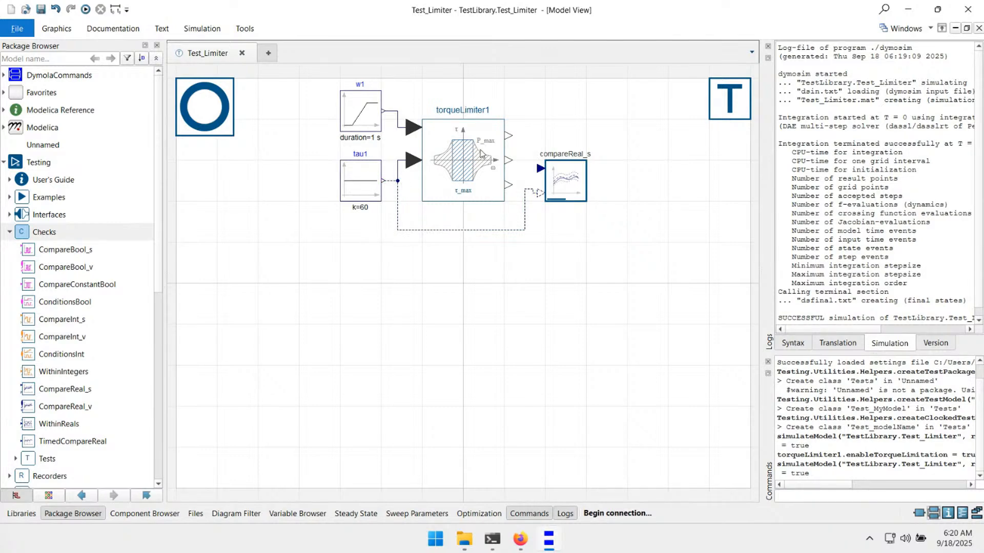
{"action": "left_click_drag", "start_coordinate": [545, 189], "coordinate": [509, 160]}
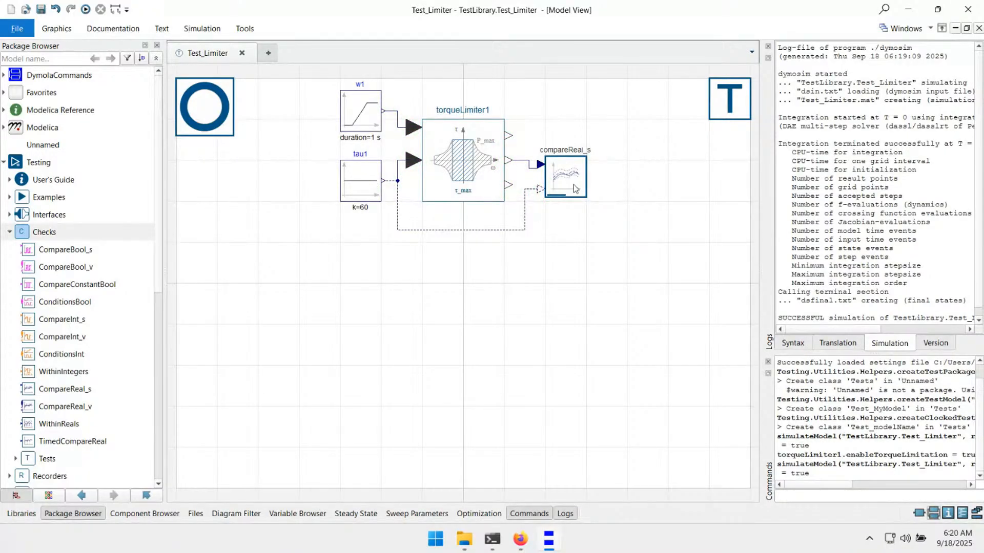
{"action": "left_click", "coordinate": [536, 164]}
Simulate Test_Limiter and check the simulation log for the compareReal_s result
{"action": "key", "text": "F10"}
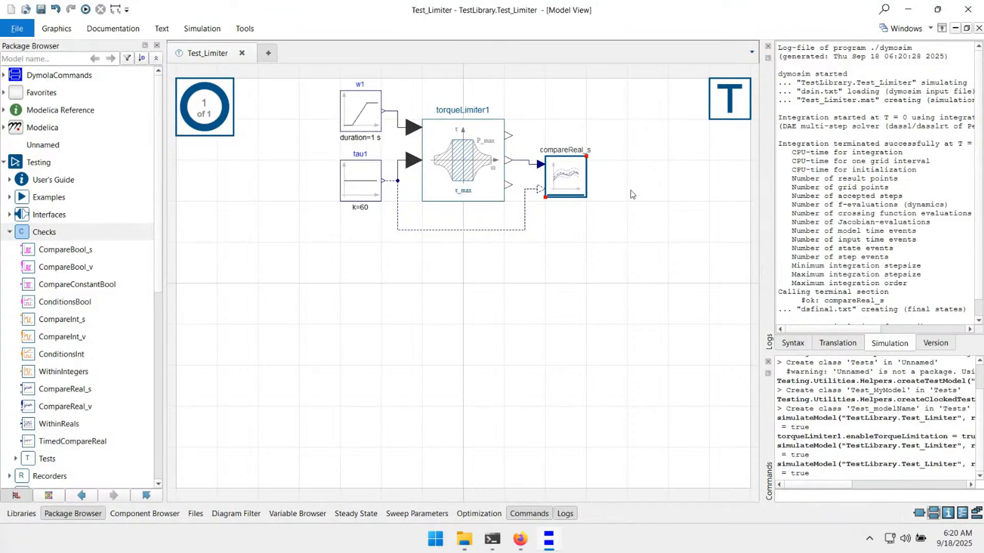
{"action": "left_click_drag", "start_coordinate": [797, 301], "coordinate": [876, 301]}
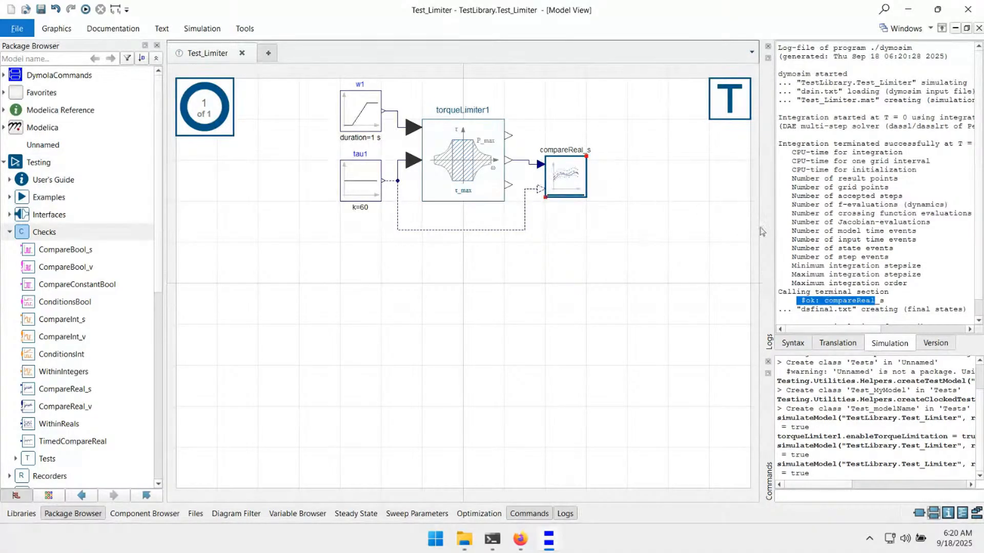
{"action": "left_click_drag", "start_coordinate": [819, 292], "coordinate": [861, 301]}
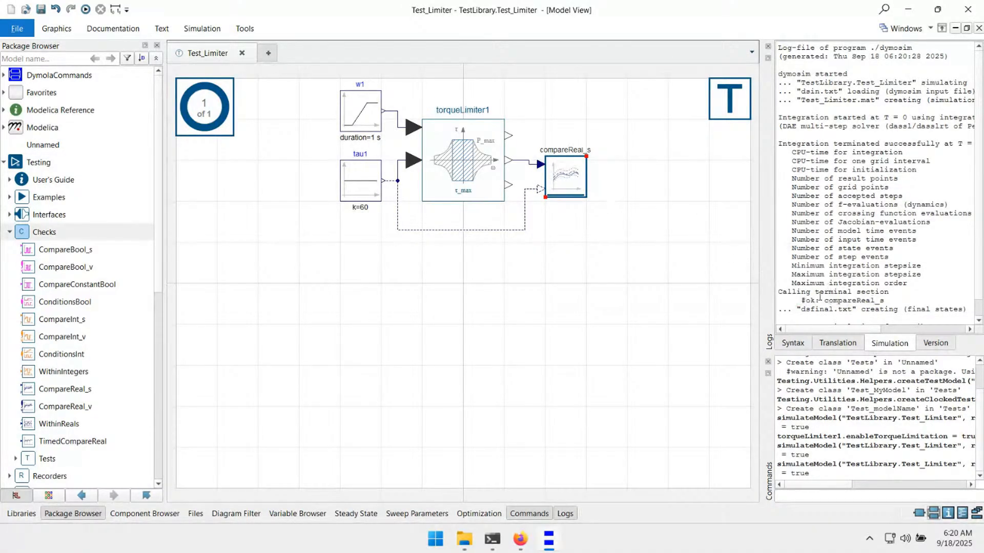
Rename the comparison block as check_limit_off, and simulate Test_Limiter again to review its log entry
{"action": "double_click", "coordinate": [583, 170]}
{"action": "double_click", "coordinate": [357, 174]}
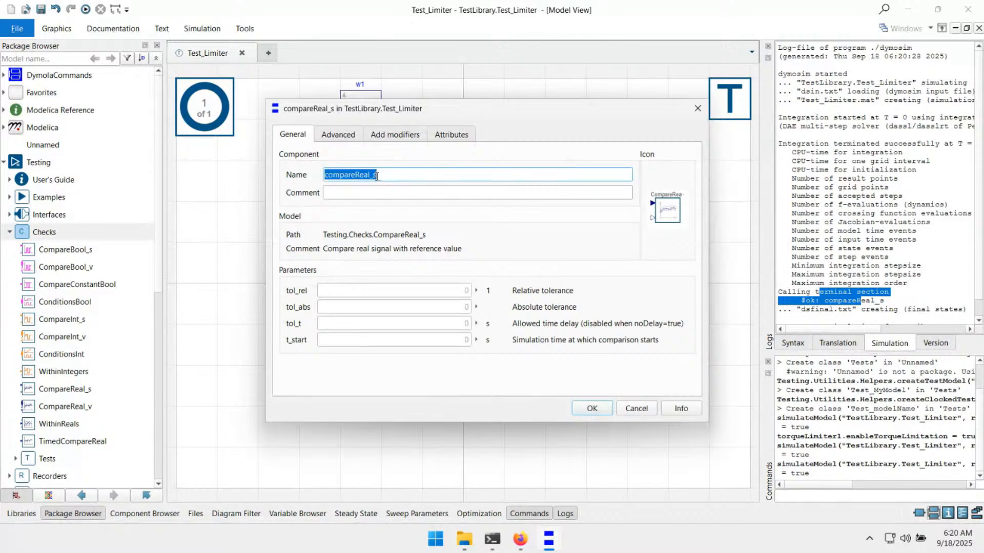
{"action": "type", "text": "check_limit_off"}
{"action": "key", "text": "Return"}
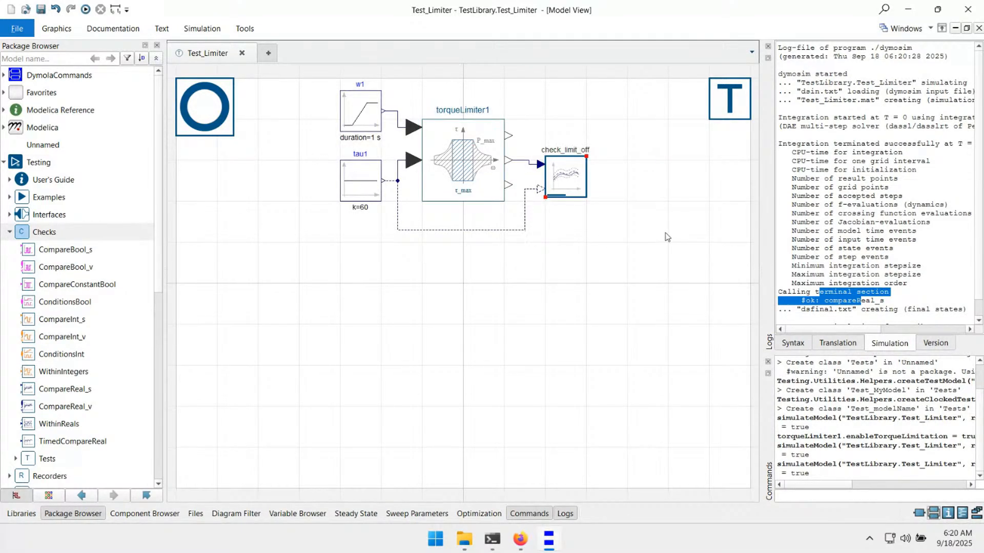
{"action": "key", "text": "F10"}
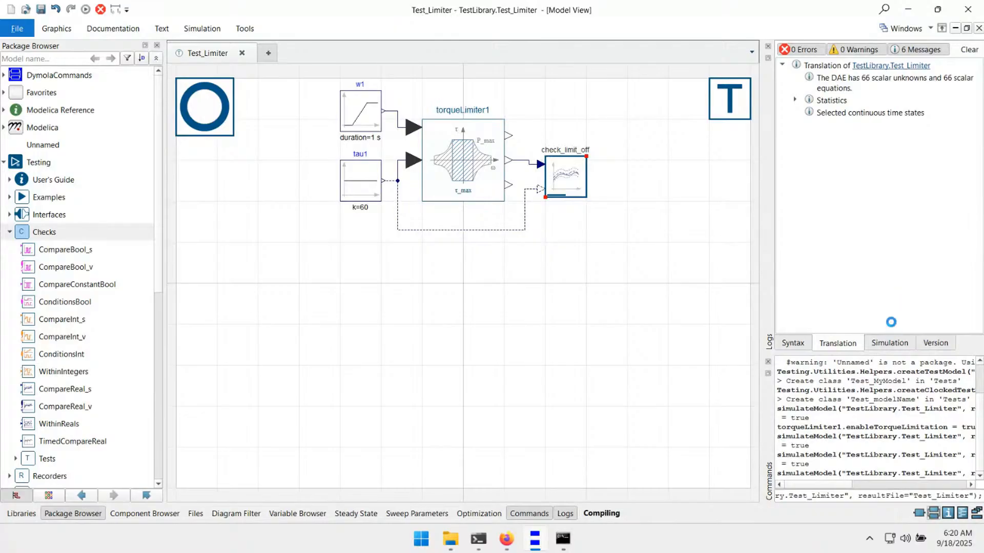
{"action": "left_click_drag", "start_coordinate": [853, 310], "coordinate": [889, 311]}
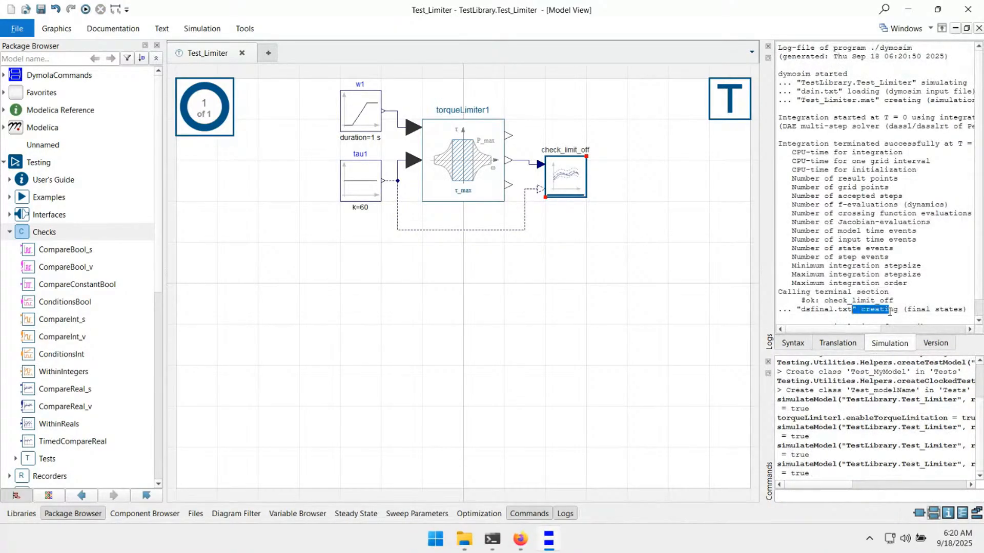
{"action": "left_click", "coordinate": [859, 299]}
Copy w1, tau1, torqueLimiter1 and check_limit_off with their connections, and place the copies below the originals in the diagram
{"action": "left_click_drag", "start_coordinate": [623, 280], "coordinate": [300, 100]}
{"action": "key", "text": "ctrl+c"}
{"action": "key", "text": "ctrl+v"}
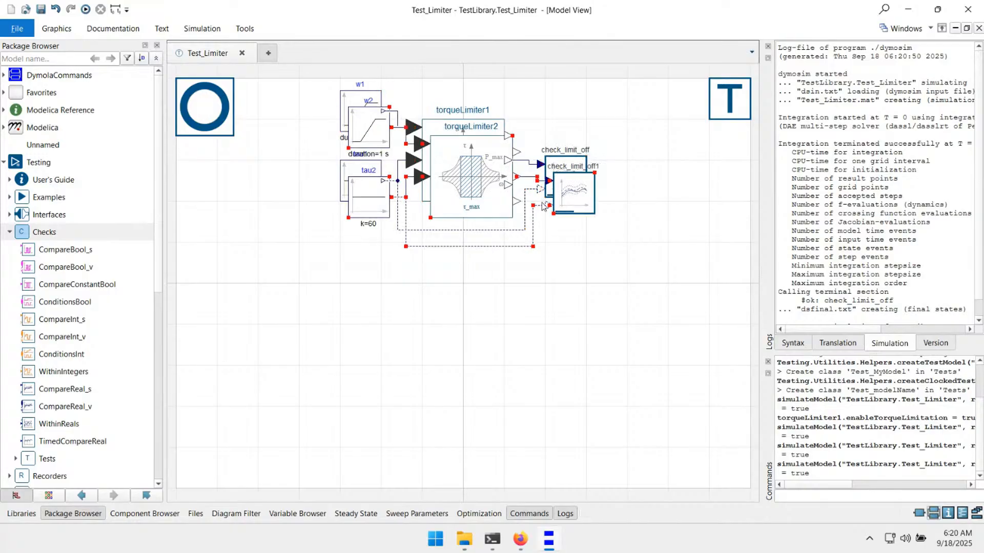
{"action": "left_click_drag", "start_coordinate": [578, 210], "coordinate": [571, 355]}
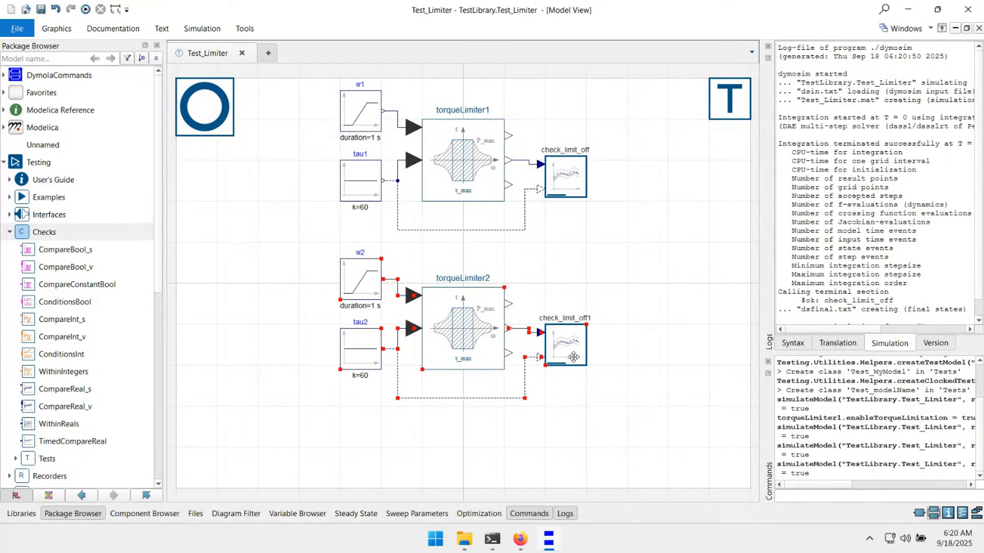
{"action": "left_click", "coordinate": [678, 333]}
Set torqueLimiter2's enableTorqueLimitation to true and shift the copied group up slightly
{"action": "double_click", "coordinate": [488, 305]}
{"action": "left_click", "coordinate": [415, 291]}
{"action": "left_click", "coordinate": [401, 323]}
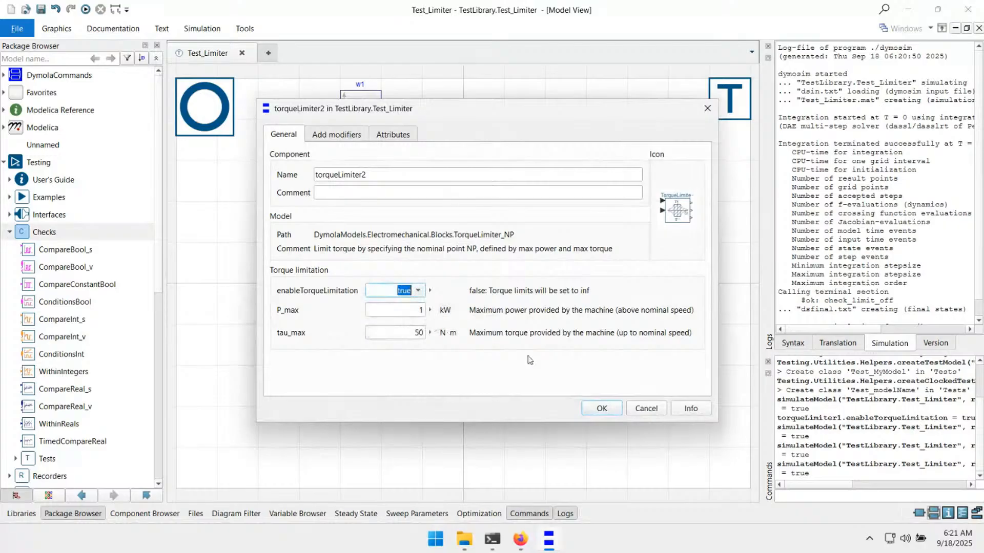
{"action": "left_click", "coordinate": [601, 408]}
{"action": "left_click_drag", "start_coordinate": [605, 440], "coordinate": [238, 261]}
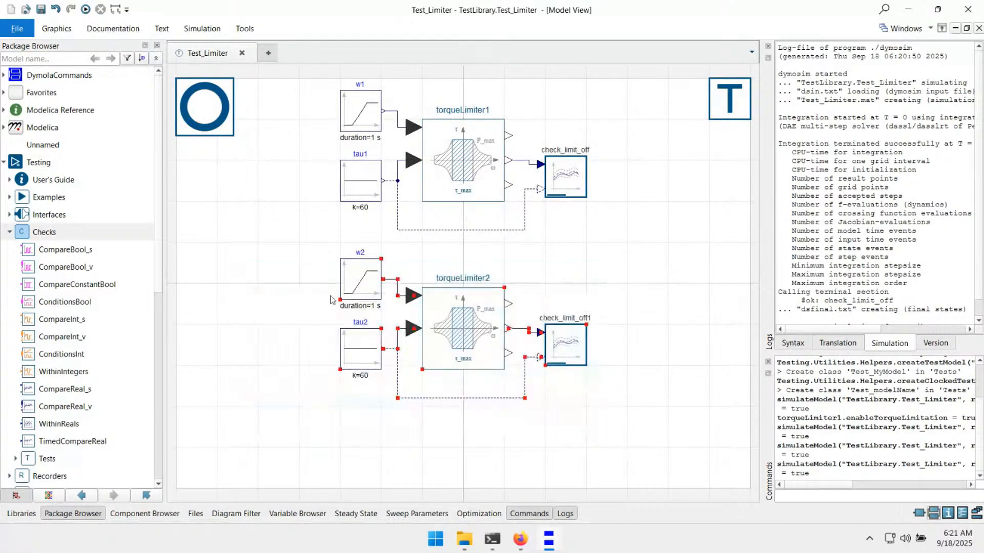
{"action": "left_click", "coordinate": [675, 398]}
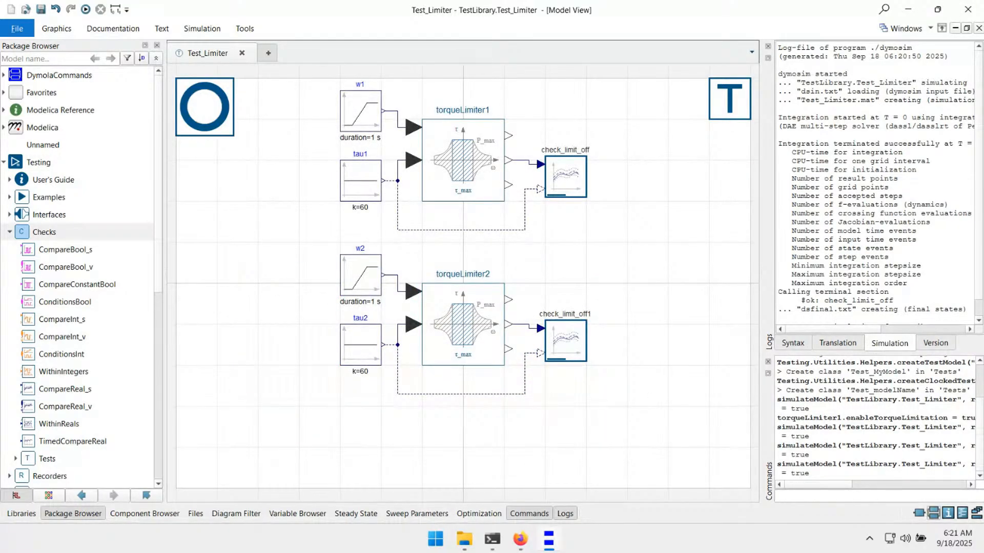
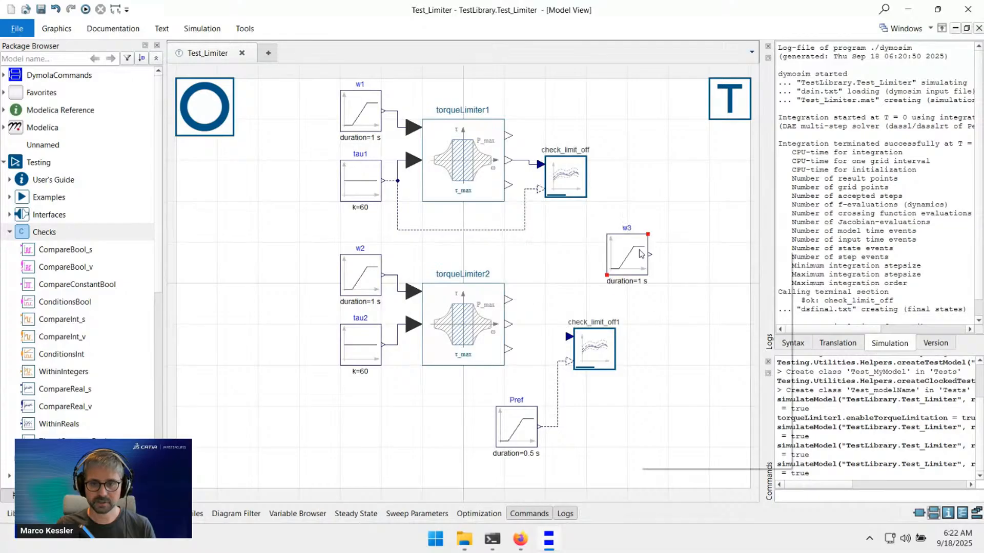
Try to change the class of the w3 ramp to Product from Modelica.Blocks.Math
{"action": "left_click", "coordinate": [691, 375]}
{"action": "scroll", "coordinate": [460, 264], "scroll_direction": "up", "scroll_amount": 3}
{"action": "scroll", "coordinate": [476, 282], "scroll_direction": "up", "scroll_amount": 5}
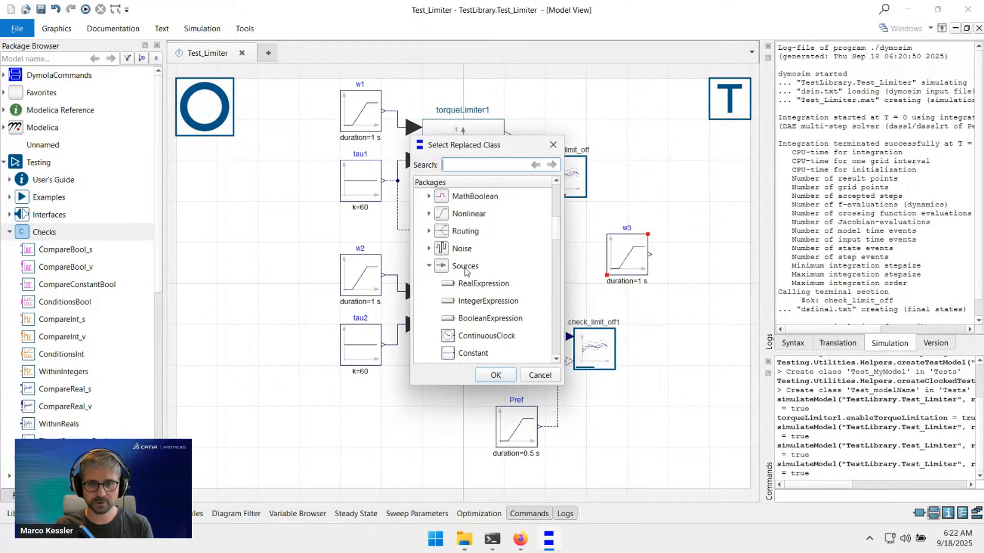
{"action": "left_click", "coordinate": [476, 207]}
{"action": "left_click", "coordinate": [476, 233]}
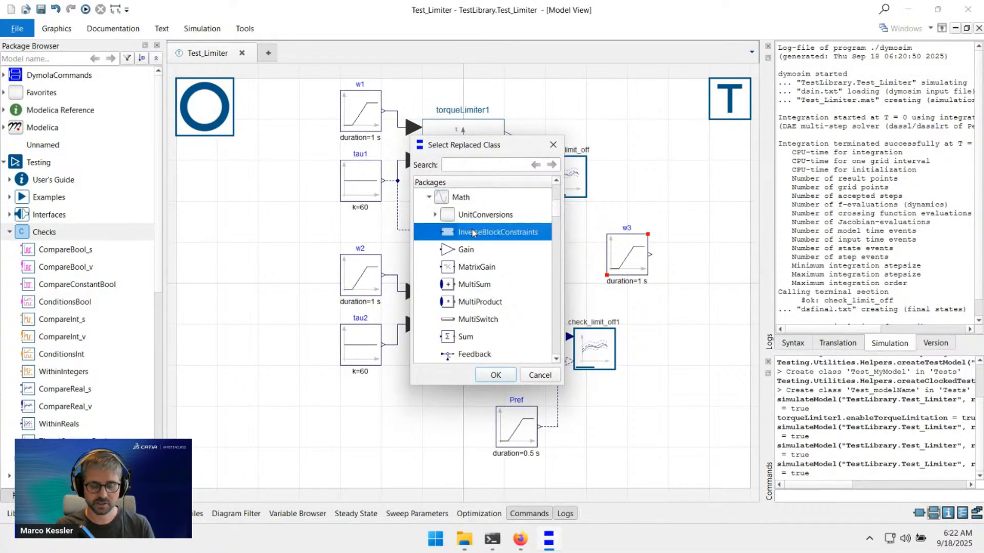
{"action": "key", "text": "p"}
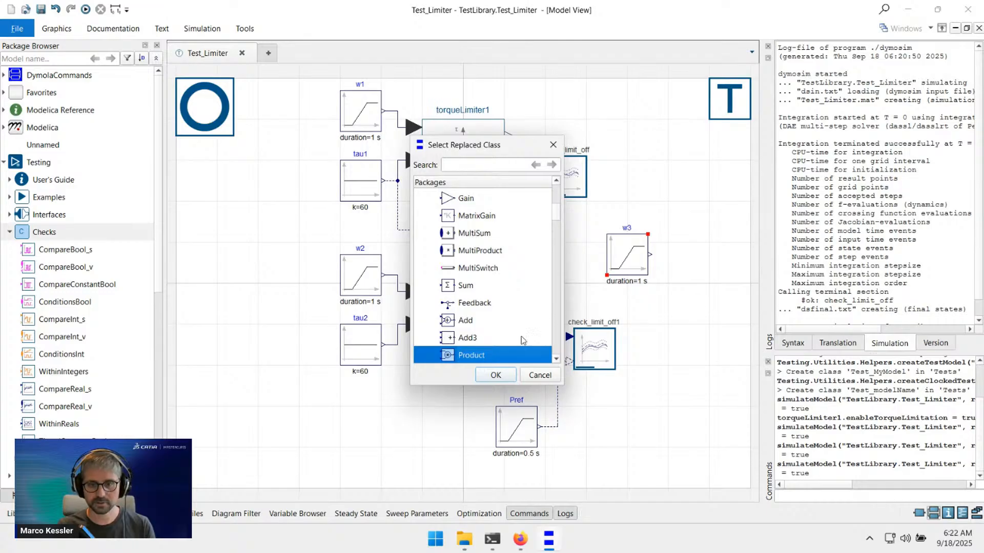
{"action": "left_click", "coordinate": [501, 377]}
{"action": "left_click", "coordinate": [479, 291]}
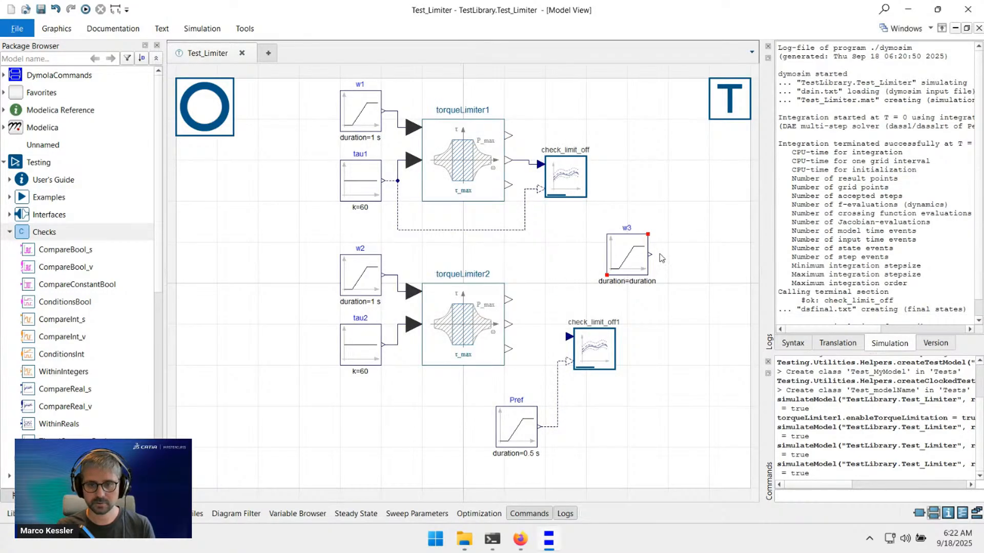
Move w3 left below check_limit_off and change its class to Modelica.Blocks.Math.Product
{"action": "left_click_drag", "start_coordinate": [629, 252], "coordinate": [579, 254]}
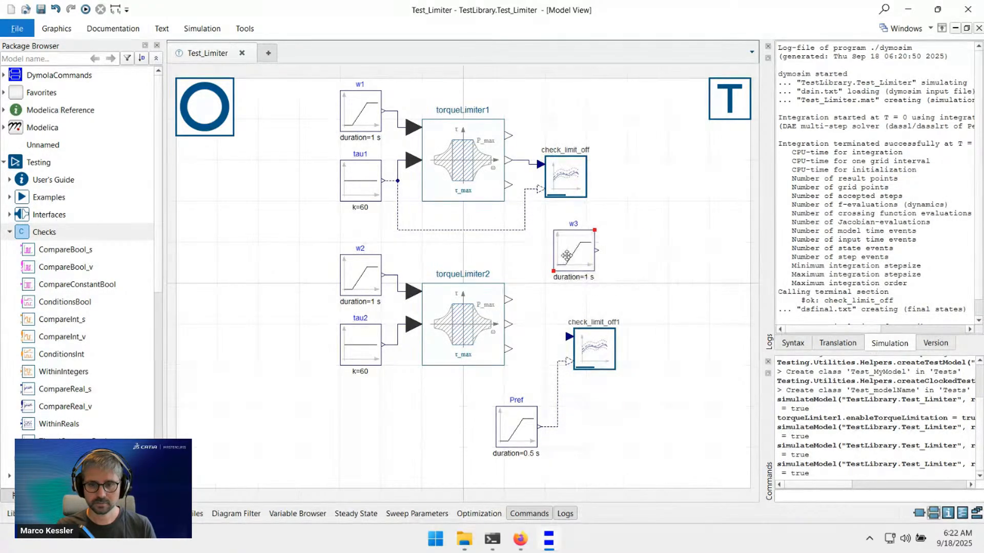
{"action": "double_click", "coordinate": [577, 252]}
{"action": "key", "text": "Escape"}
{"action": "right_click", "coordinate": [576, 249]}
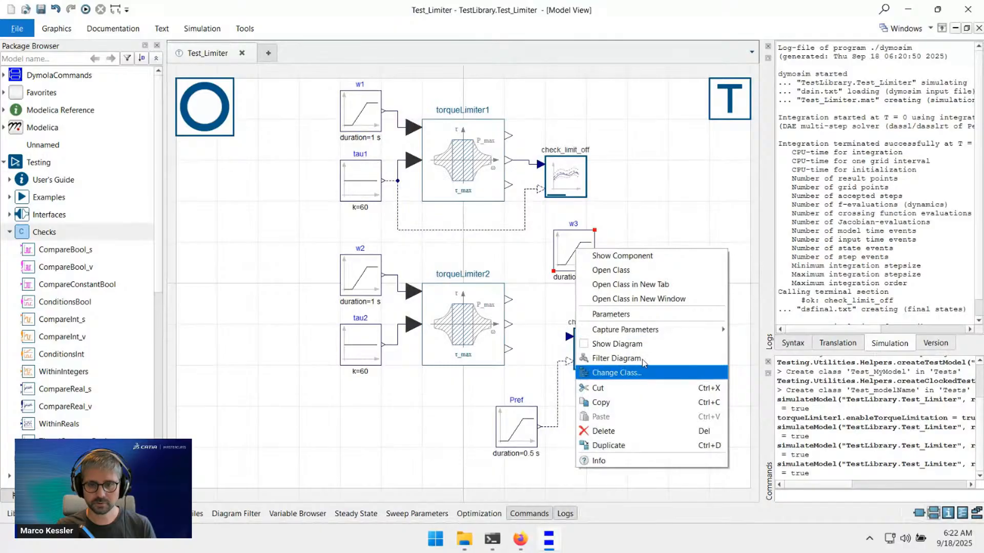
{"action": "left_click", "coordinate": [605, 373]}
{"action": "scroll", "coordinate": [463, 232], "scroll_direction": "up", "scroll_amount": 6}
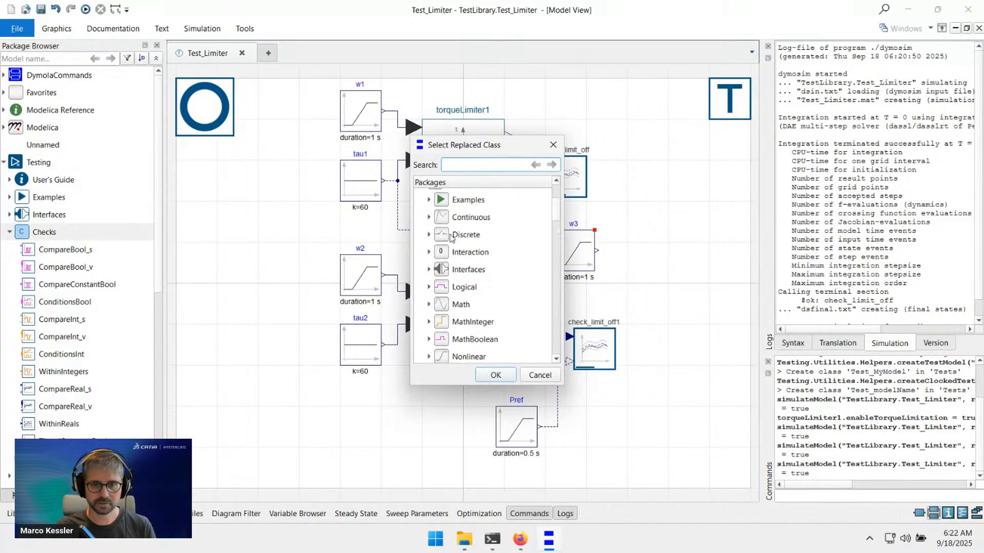
{"action": "double_click", "coordinate": [473, 307]}
{"action": "key", "text": "p"}
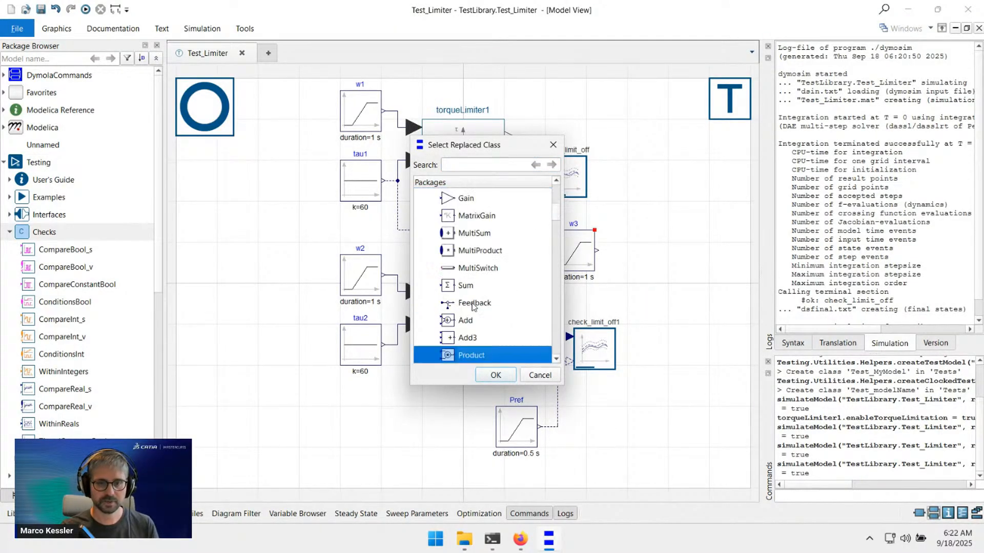
{"action": "left_click", "coordinate": [500, 378]}
{"action": "left_click", "coordinate": [497, 296]}
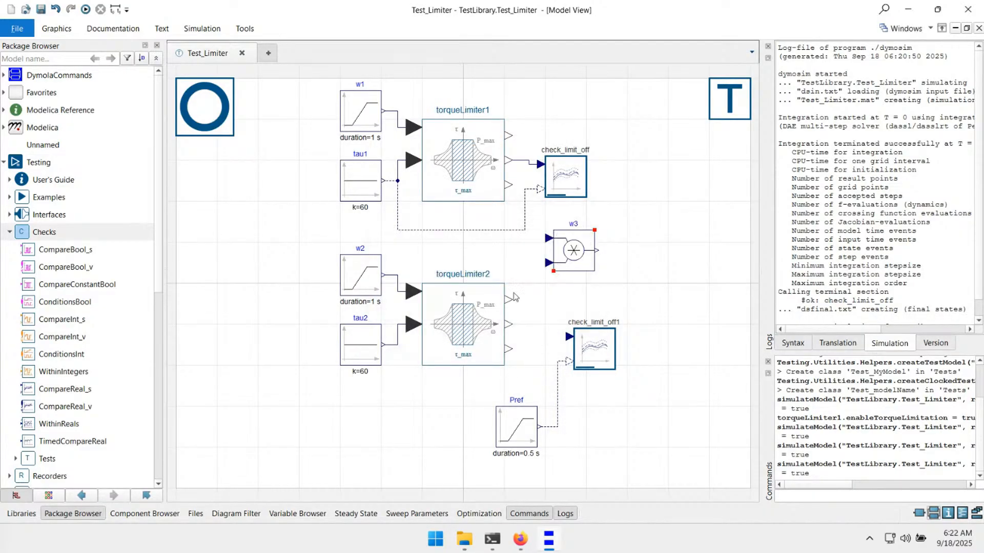
Rename the w3 product block as P and nudge it into line under check_limit_off
{"action": "double_click", "coordinate": [573, 251]}
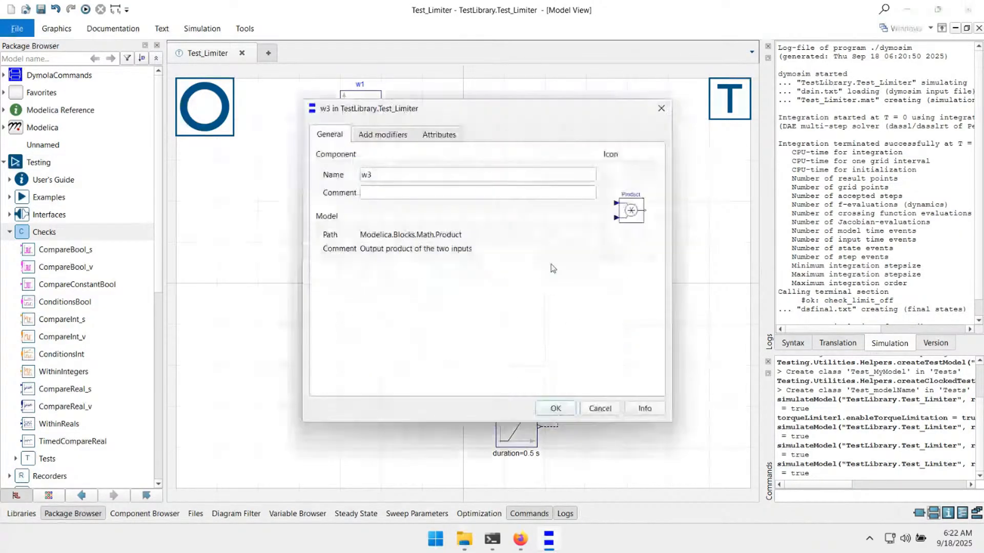
{"action": "double_click", "coordinate": [390, 170]}
{"action": "type", "text": "P"}
{"action": "key", "text": "Return"}
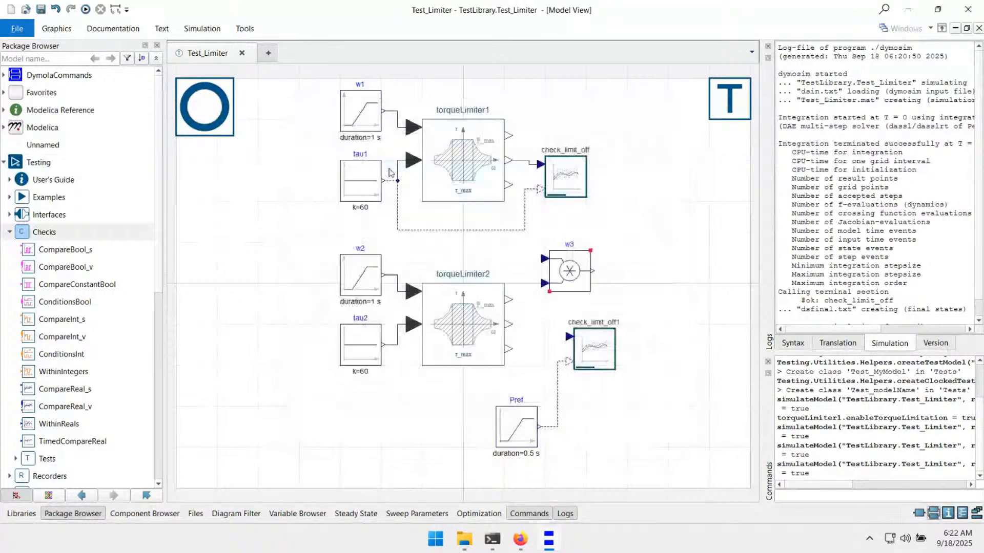
{"action": "key", "text": "Up"}
{"action": "key", "text": "Left"}
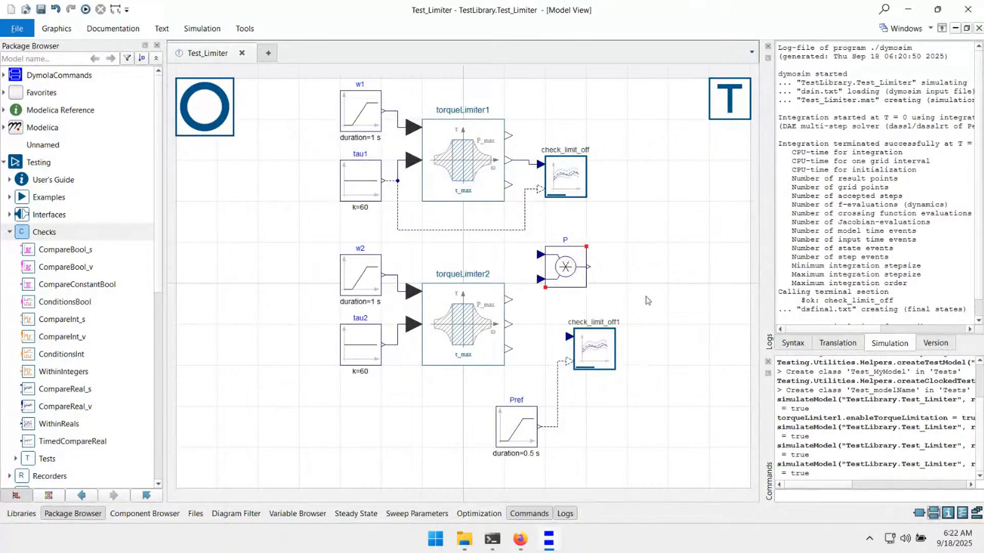
{"action": "key", "text": "Up"}
{"action": "key", "text": "Right"}
{"action": "key", "text": "Left"}
{"action": "left_click", "coordinate": [633, 301]}
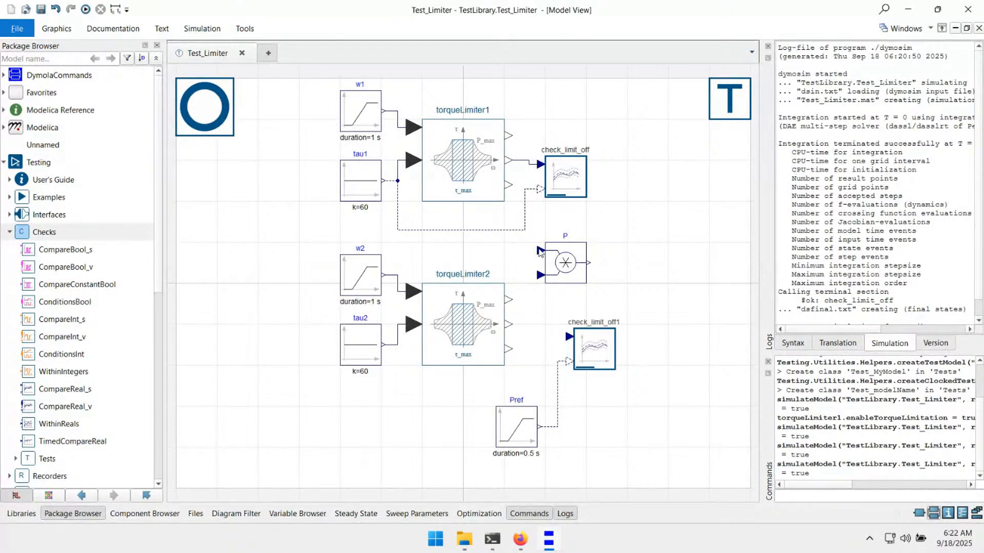
Connect P's upper input to w2's output and its lower input to torqueLimiter2's middle output
{"action": "mouse_move", "coordinate": [540, 252]}
{"action": "left_mouse_down"}
{"action": "mouse_move", "coordinate": [405, 261]}
{"action": "mouse_move", "coordinate": [394, 276]}
{"action": "mouse_move", "coordinate": [394, 258]}
{"action": "left_mouse_up"}
{"action": "left_click", "coordinate": [406, 259]}
{"action": "left_click", "coordinate": [564, 311]}
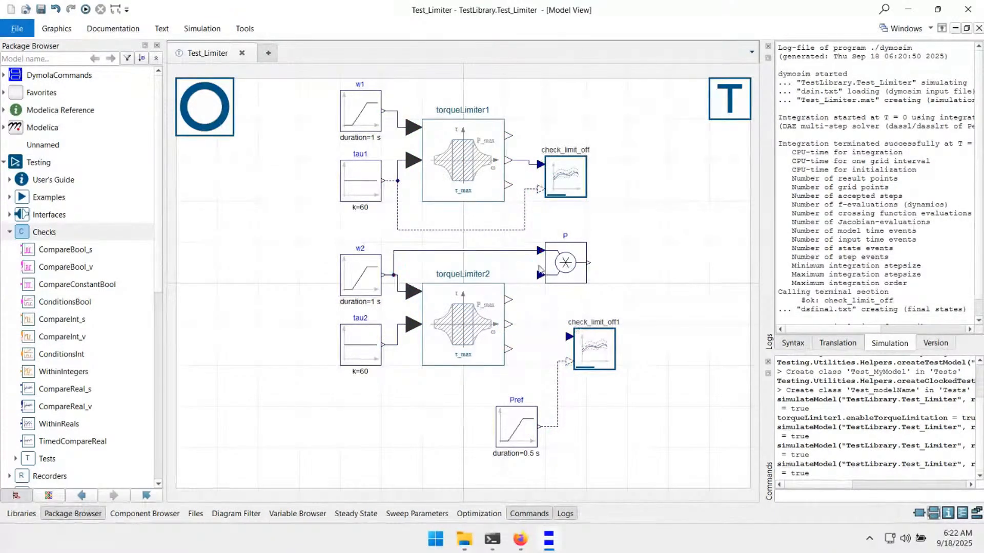
{"action": "left_click_drag", "start_coordinate": [541, 276], "coordinate": [510, 324]}
Move check_limit_off1 further right and connect P's output to its main input
{"action": "left_click_drag", "start_coordinate": [597, 362], "coordinate": [667, 345]}
{"action": "mouse_move", "coordinate": [645, 280]}
{"action": "left_mouse_down"}
{"action": "mouse_move", "coordinate": [621, 263]}
{"action": "mouse_move", "coordinate": [604, 310]}
{"action": "mouse_move", "coordinate": [639, 313]}
{"action": "left_mouse_up"}
{"action": "left_click_drag", "start_coordinate": [603, 258], "coordinate": [602, 263]}
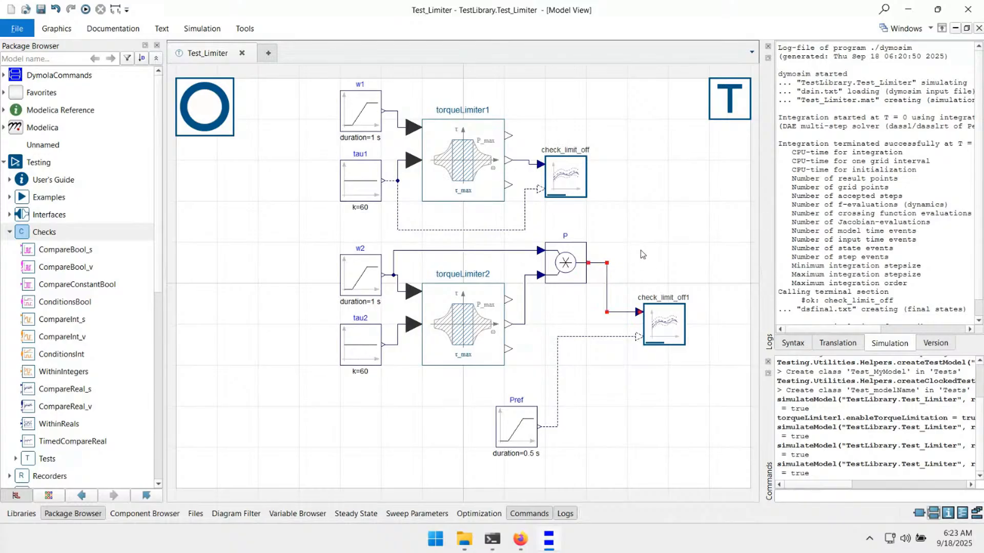
{"action": "left_click", "coordinate": [637, 247]}
Simulate Test_Limiter and rename check_limit_off1 as check_limit_on
{"action": "key", "text": "F10"}
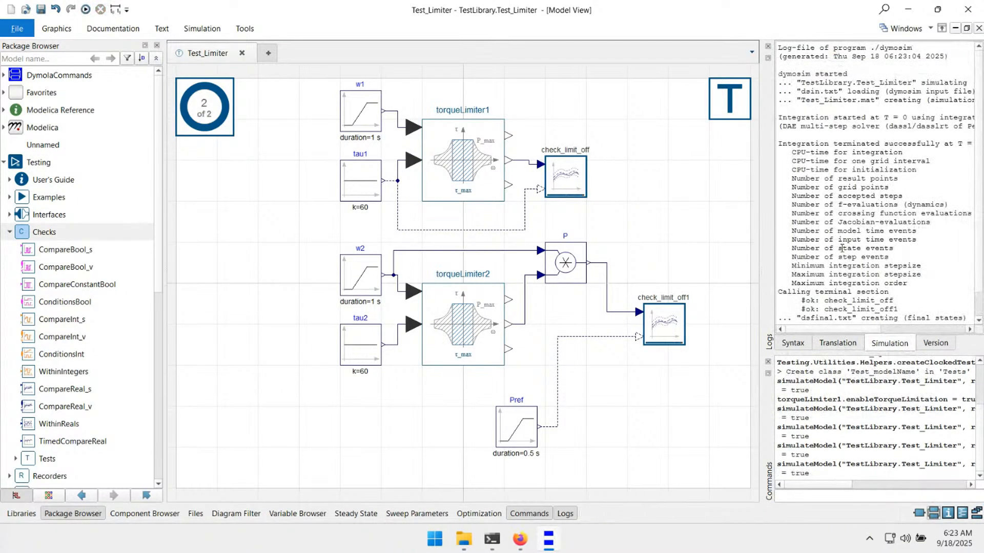
{"action": "double_click", "coordinate": [680, 322]}
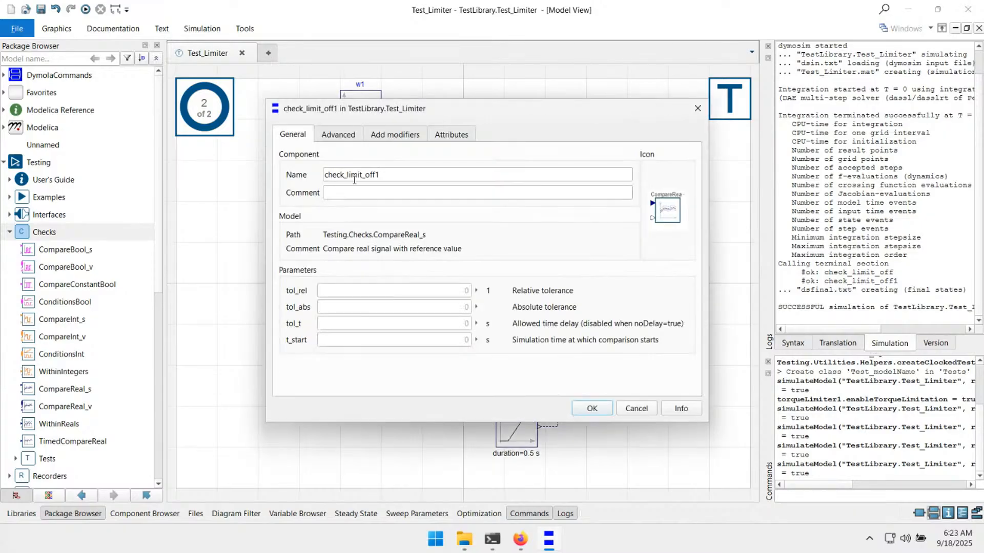
{"action": "left_click", "coordinate": [433, 175]}
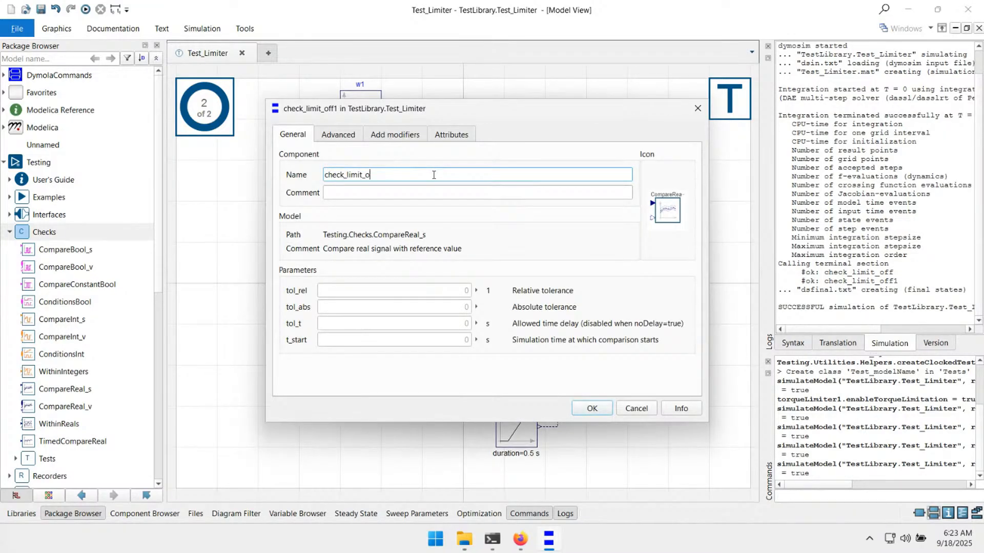
{"action": "type", "text": "on"}
{"action": "key", "text": "Return"}
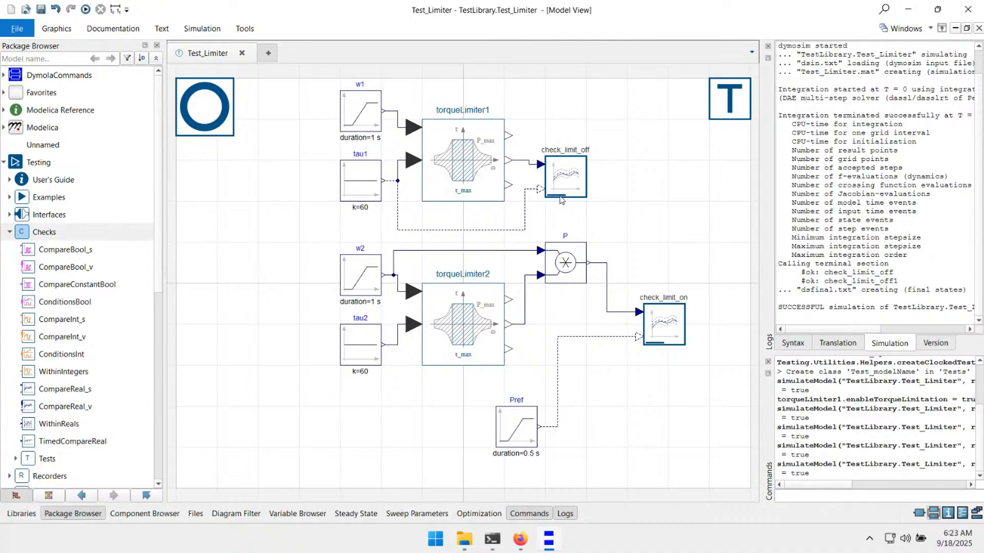
Erase the torque curves from the upper diagram and delete the speed diagram, leaving a single empty plot
{"action": "left_click", "coordinate": [202, 29]}
{"action": "right_click", "coordinate": [352, 115]}
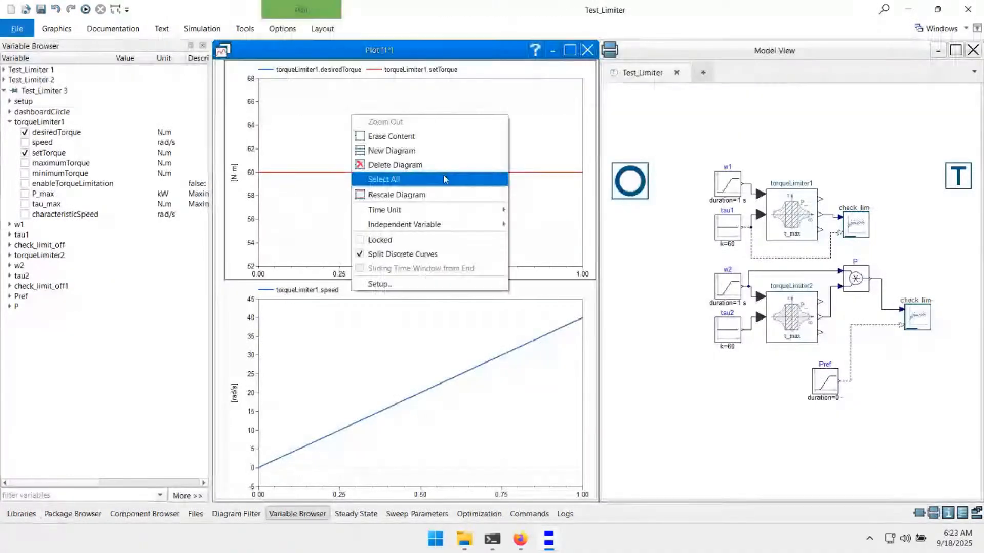
{"action": "left_click", "coordinate": [444, 179]}
{"action": "key", "text": "Delete"}
{"action": "left_click", "coordinate": [923, 318]}
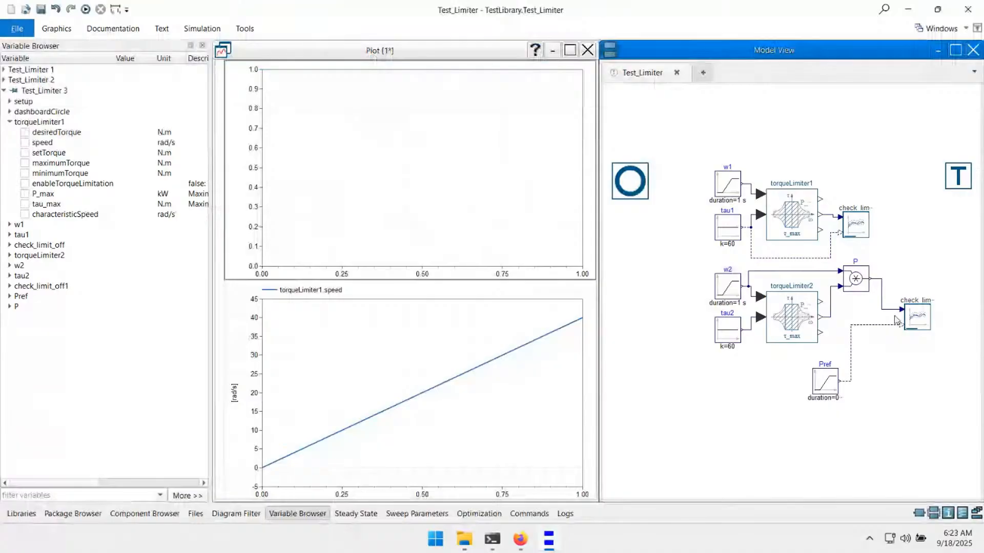
{"action": "right_click", "coordinate": [399, 345]}
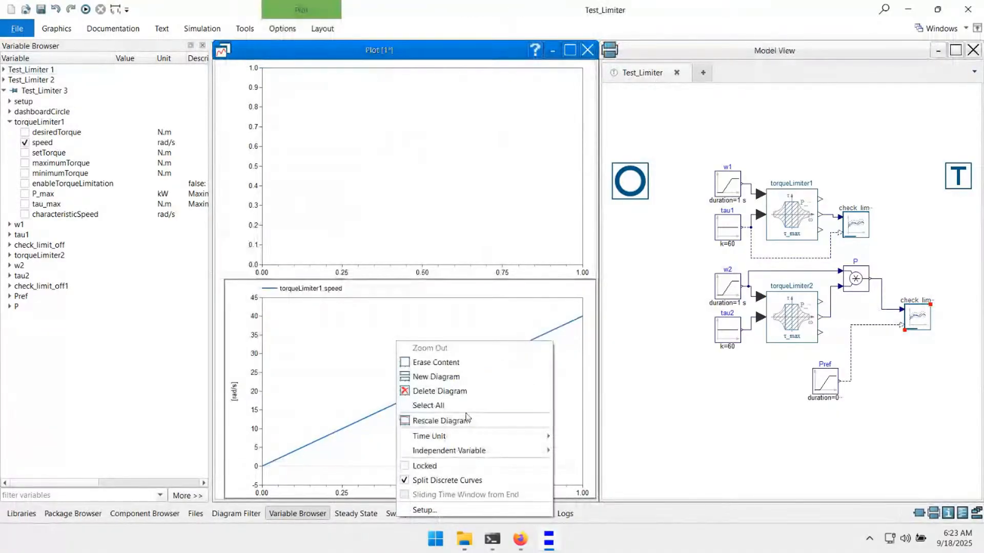
{"action": "left_click", "coordinate": [459, 381]}
{"action": "left_click", "coordinate": [908, 321]}
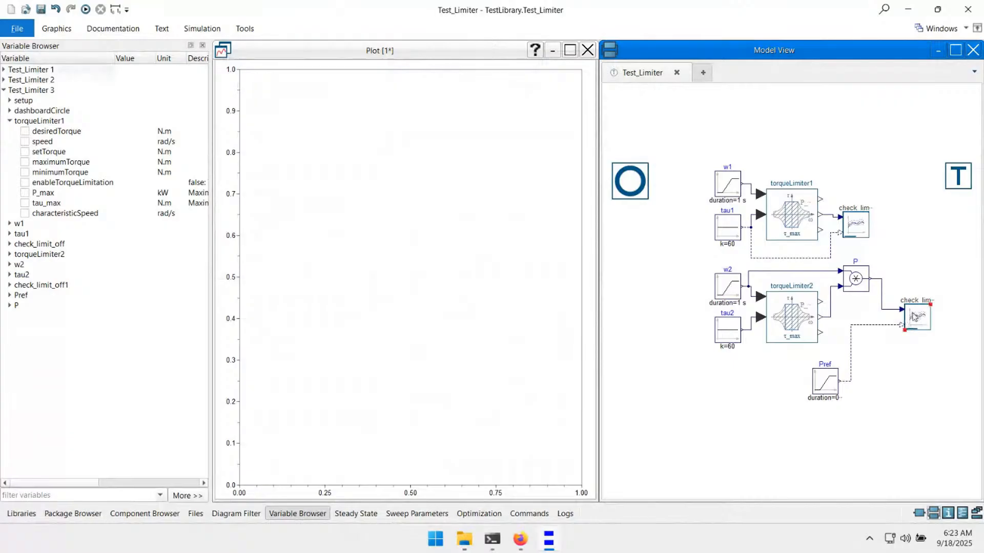
Re-simulate Test_Limiter and plot check_limit_on's act and ref signals together
{"action": "left_click", "coordinate": [417, 213]}
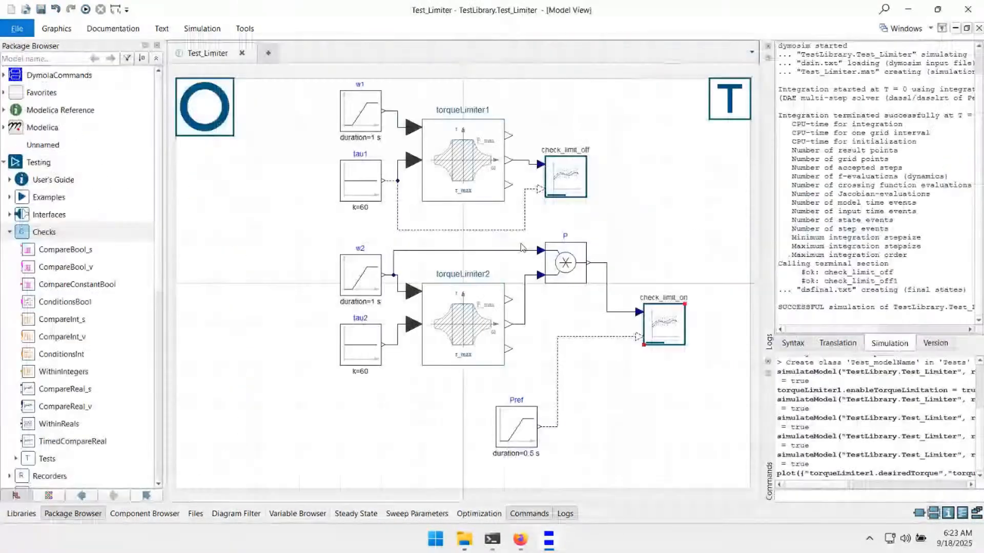
{"action": "left_click", "coordinate": [666, 215]}
{"action": "key", "text": "F10"}
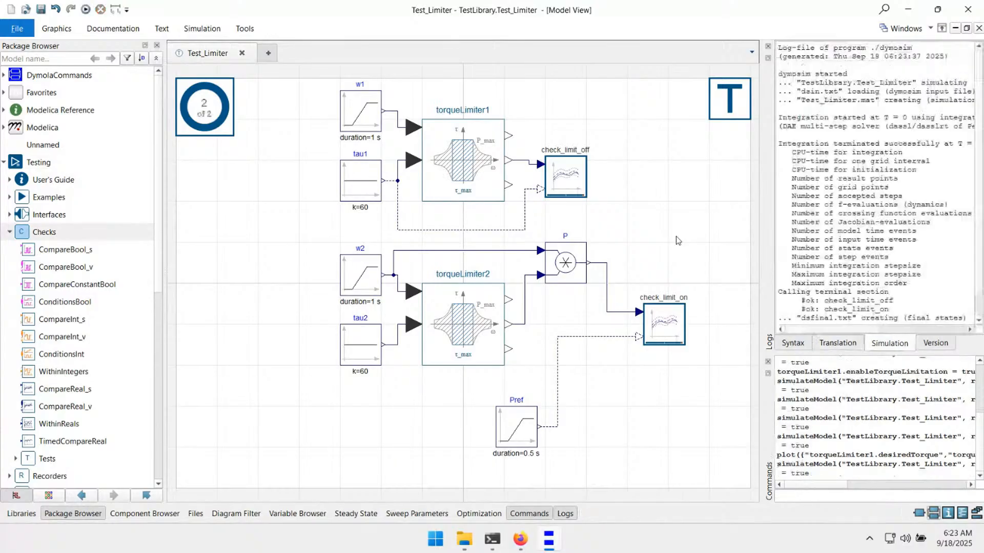
{"action": "left_click", "coordinate": [649, 328]}
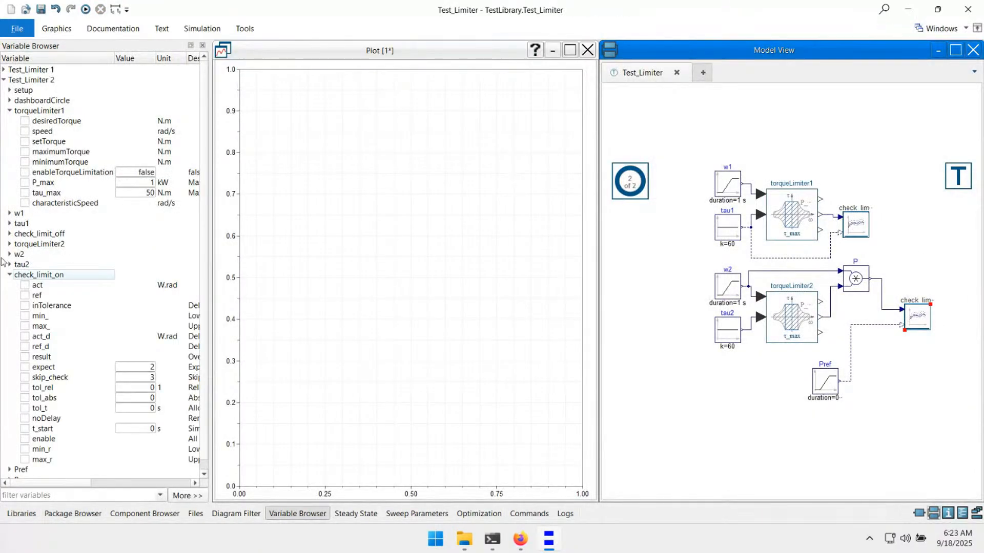
{"action": "left_click", "coordinate": [464, 252]}
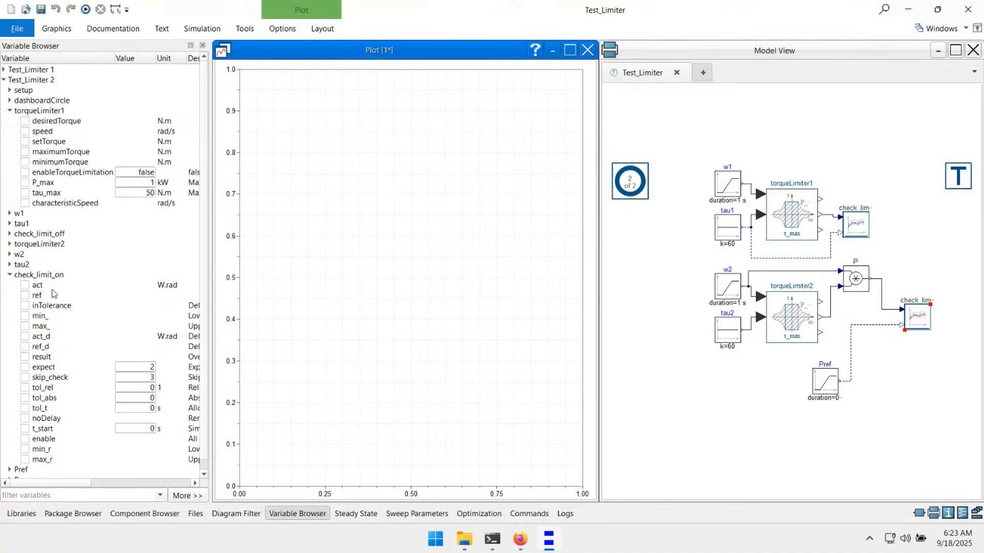
{"action": "left_click", "coordinate": [25, 286]}
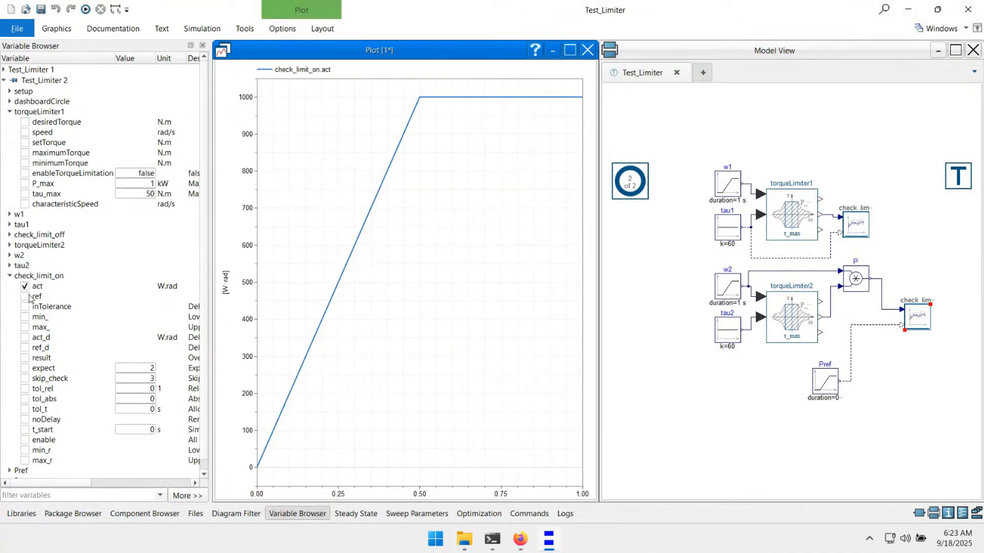
{"action": "left_click", "coordinate": [25, 296]}
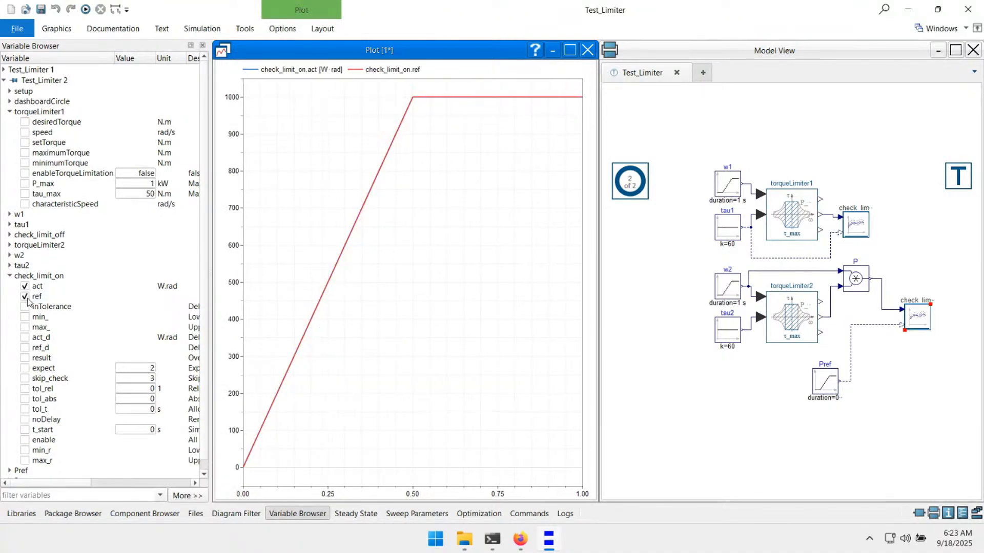
Add a second diagram beneath, plot check_limit_on's result in it, and replace that curve with inTolerance
{"action": "right_click", "coordinate": [406, 352]}
{"action": "left_click", "coordinate": [466, 387]}
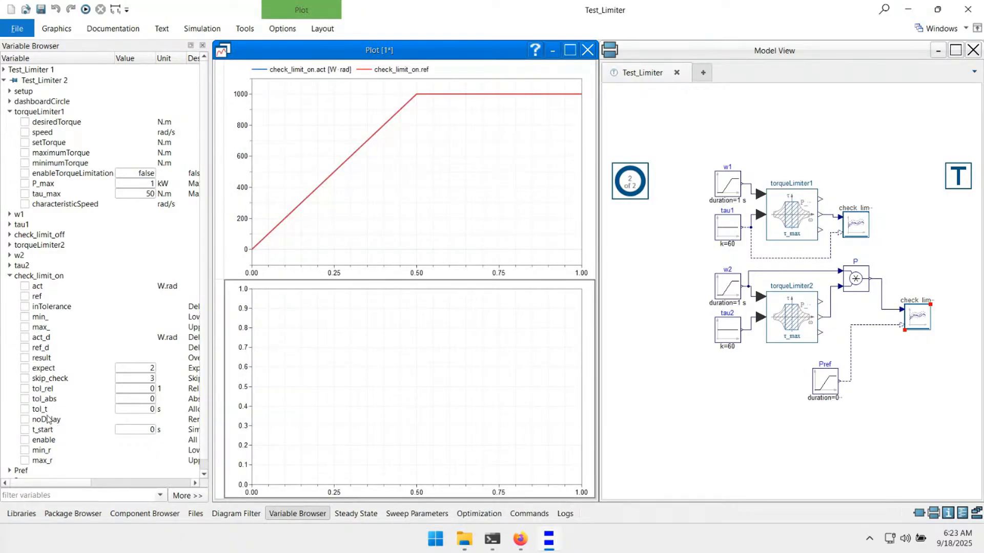
{"action": "left_click", "coordinate": [35, 358]}
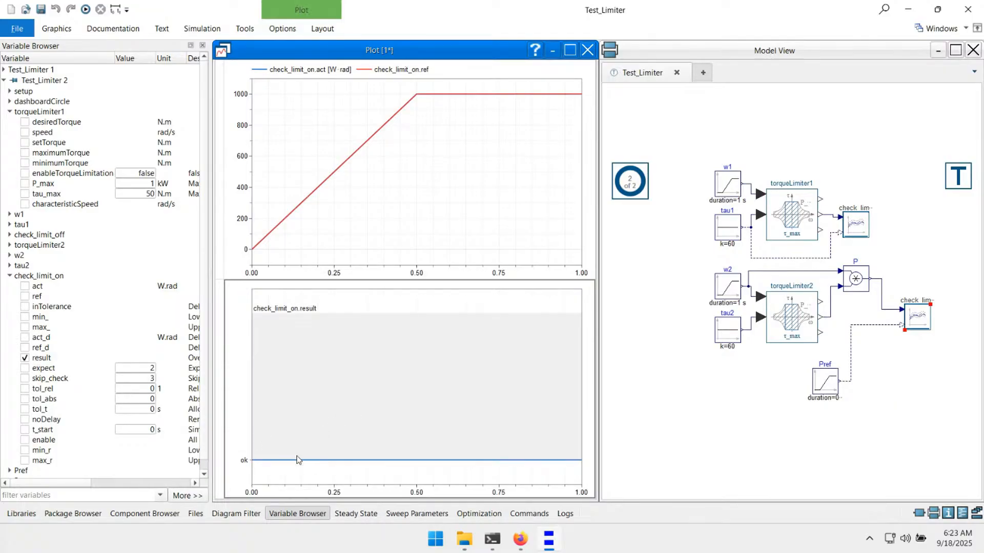
{"action": "left_click", "coordinate": [46, 359]}
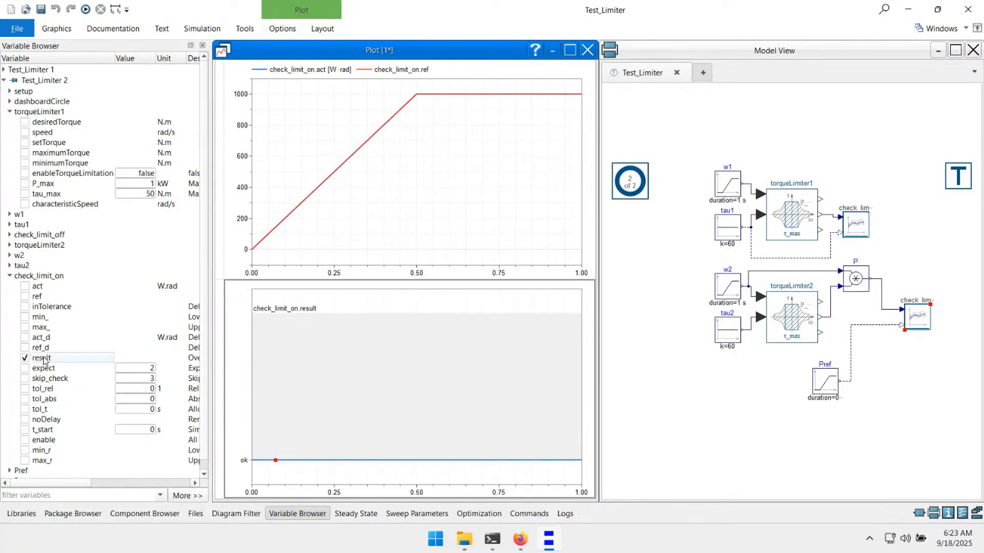
{"action": "left_click", "coordinate": [37, 308]}
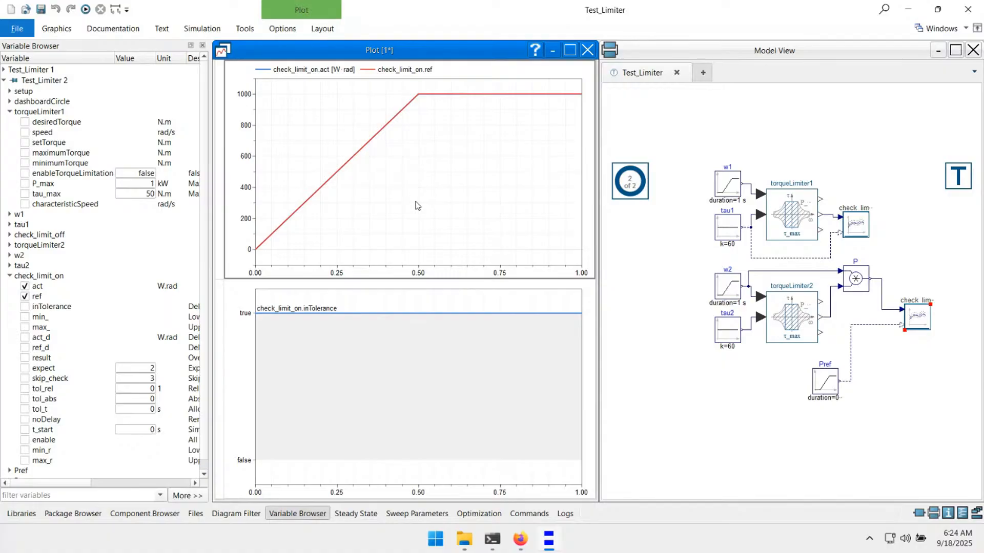
Change the height of the w2 ramp slightly so that the computed power deviates from Pref
{"action": "key", "text": "ctrl+F1"}
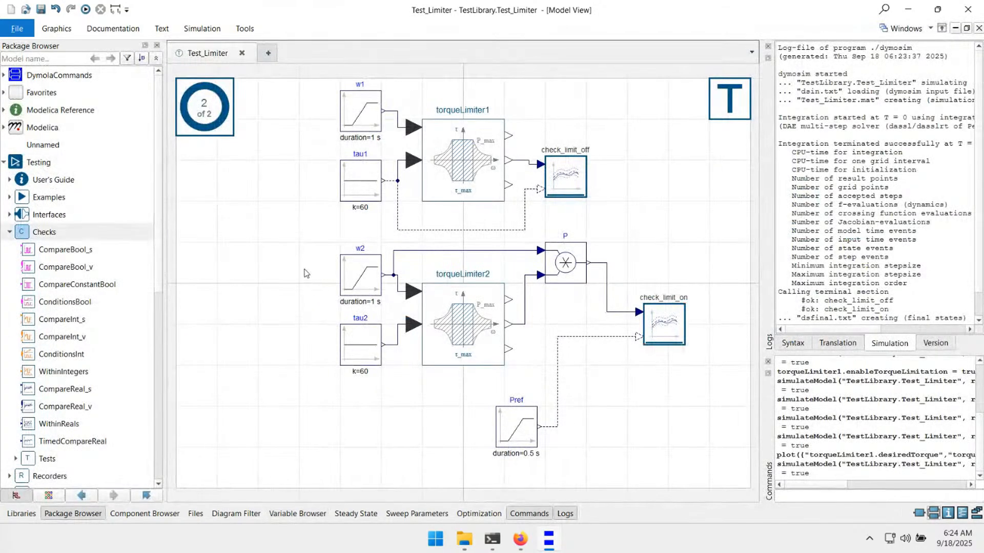
{"action": "double_click", "coordinate": [367, 269]}
{"action": "type", "text": "40"}
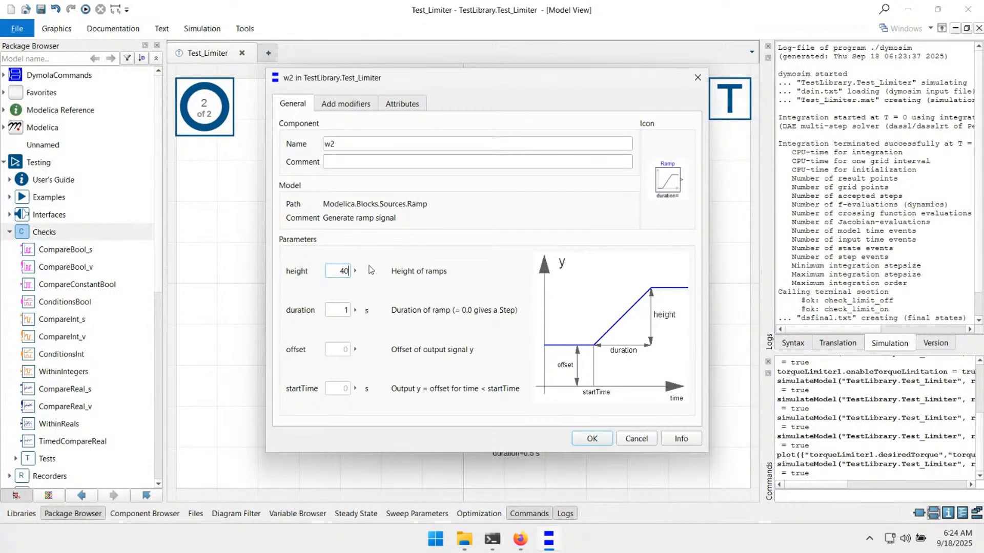
{"action": "key", "text": "Return"}
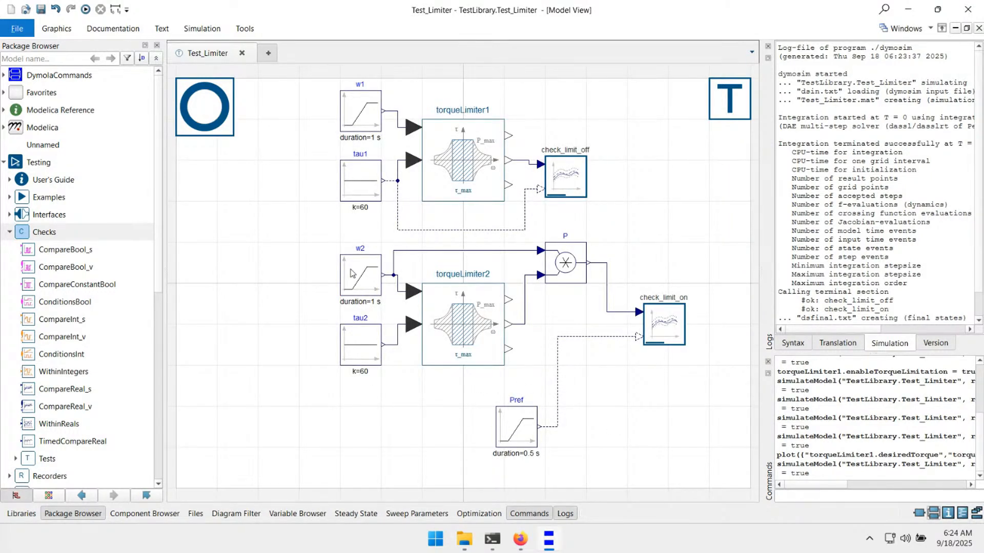
Run Test_Limiter with the Testing option that plots failures, move the check_limit_on plot aside, and return to the model diagram
{"action": "left_click", "coordinate": [242, 30]}
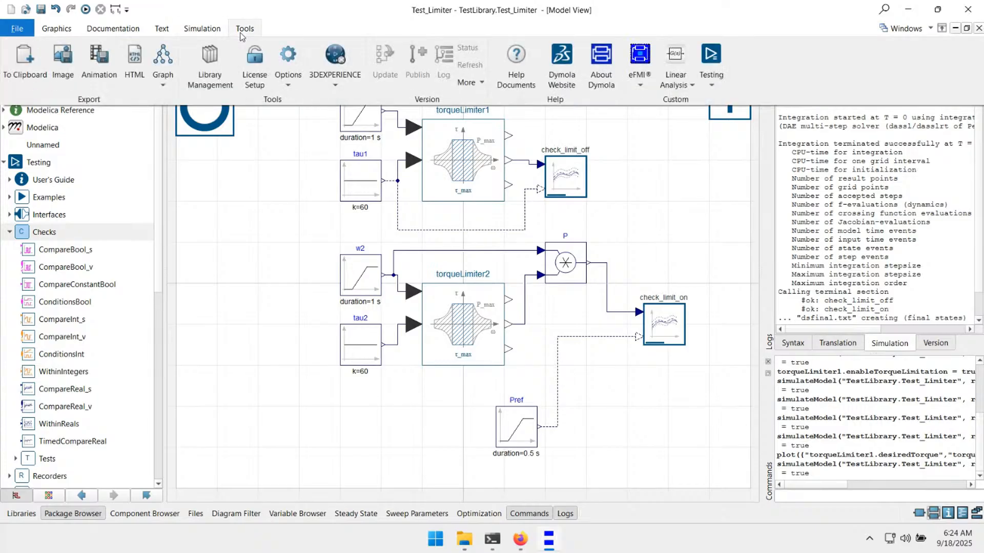
{"action": "left_click", "coordinate": [716, 72]}
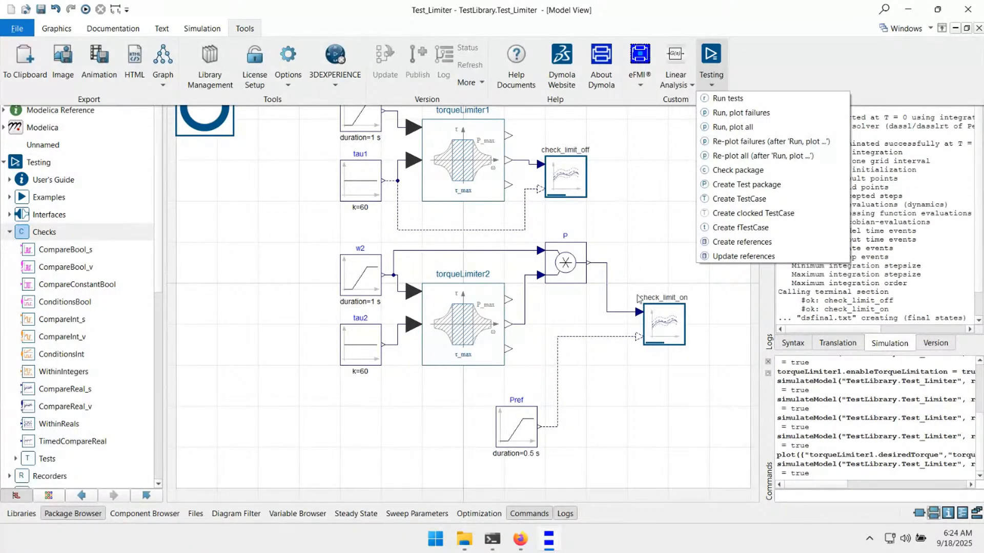
{"action": "left_click", "coordinate": [737, 113]}
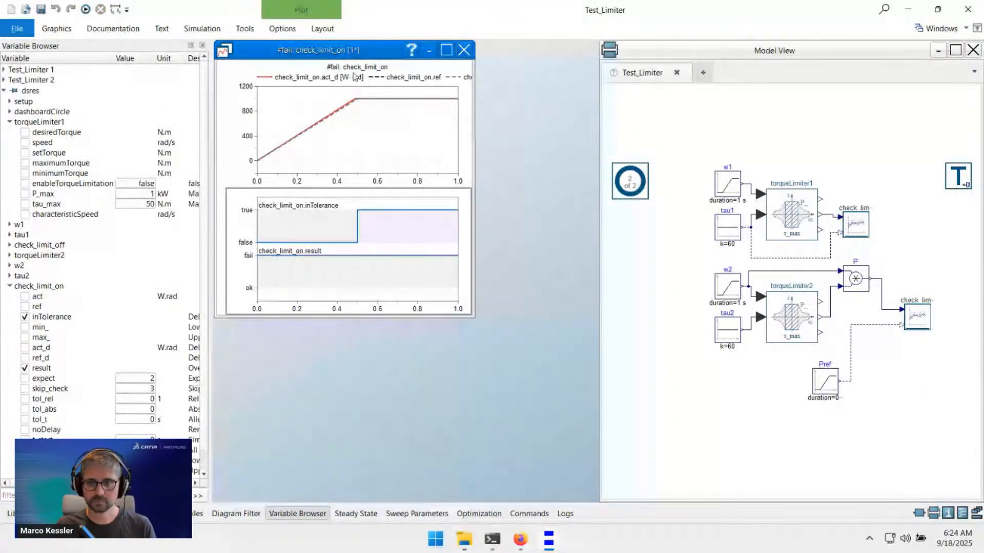
{"action": "left_click_drag", "start_coordinate": [355, 51], "coordinate": [440, 109]}
{"action": "left_click", "coordinate": [687, 488]}
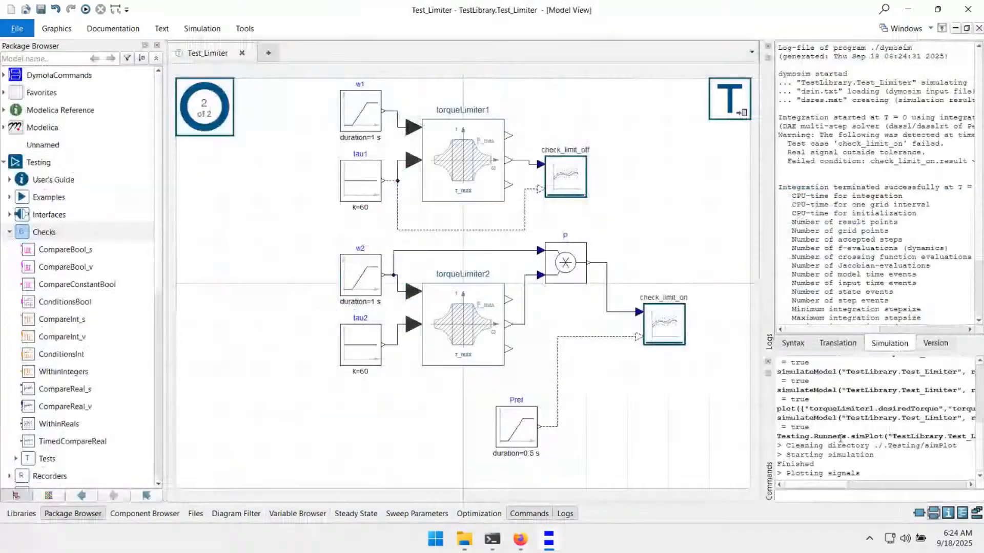
{"action": "left_click_drag", "start_coordinate": [813, 486], "coordinate": [727, 446]}
Run Test_Limiter with the Testing option that plots all checks, and maximize the check_limit_on plot
{"action": "left_click", "coordinate": [245, 28]}
{"action": "left_click", "coordinate": [718, 82]}
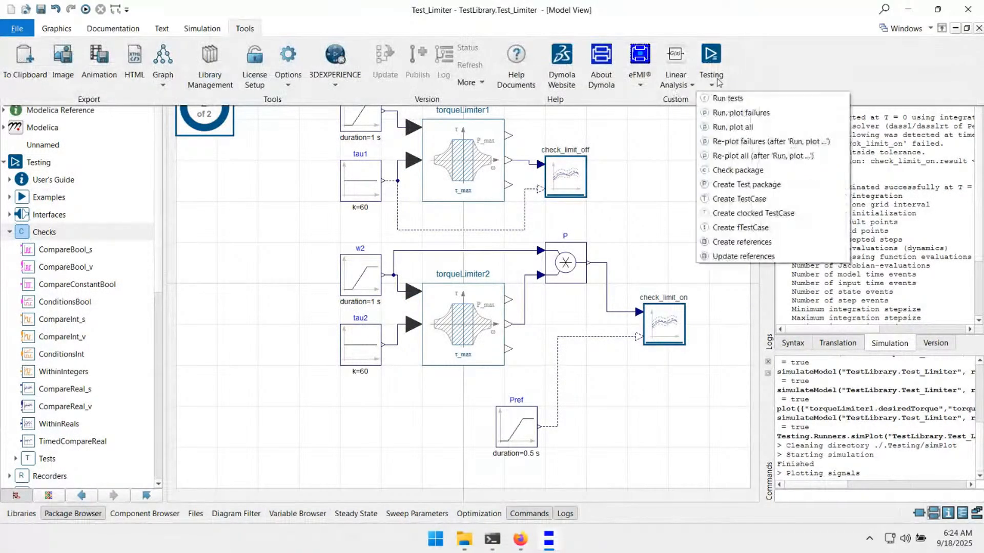
{"action": "left_click", "coordinate": [749, 131]}
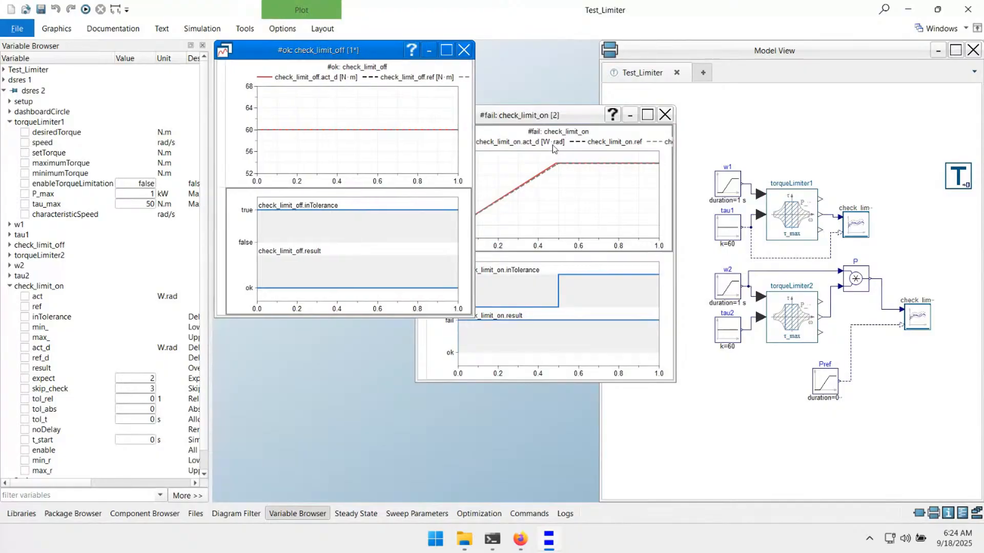
{"action": "left_click_drag", "start_coordinate": [552, 119], "coordinate": [606, 60]}
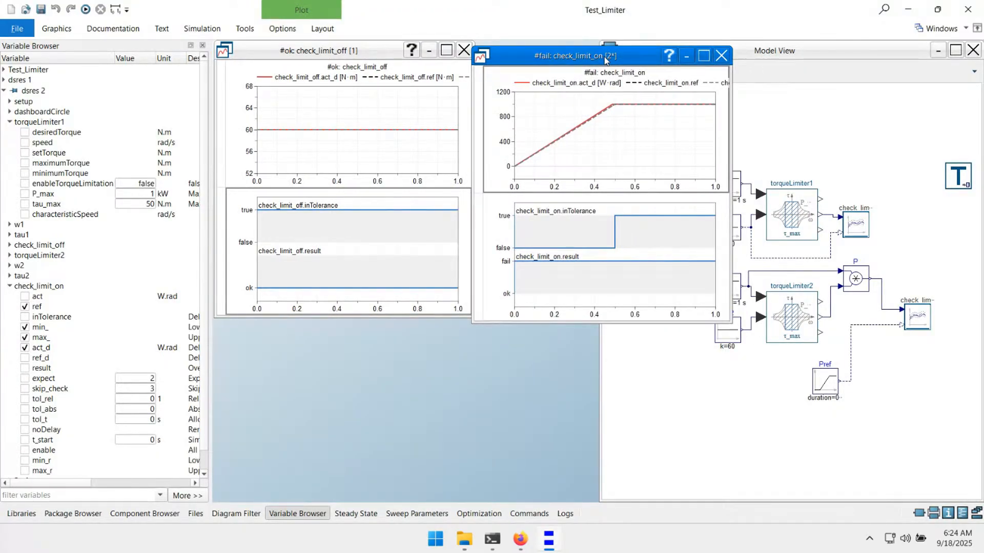
{"action": "left_click", "coordinate": [703, 55]}
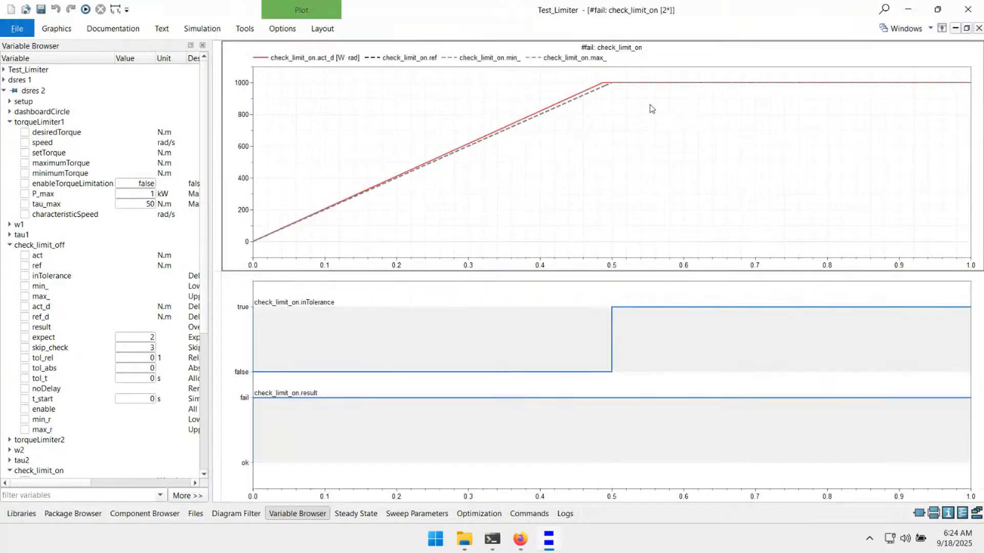
{"action": "left_click", "coordinate": [410, 64]}
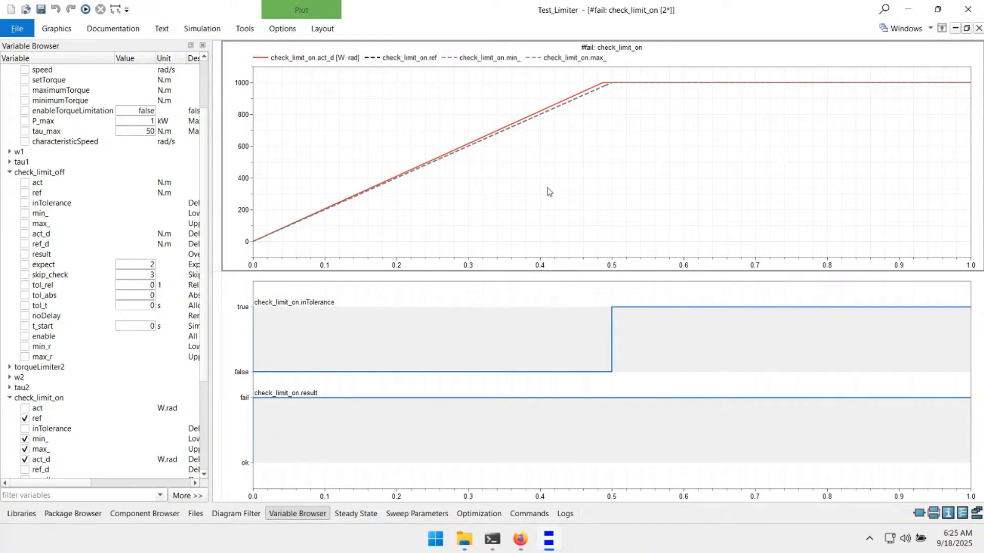
Examine the maximized check_limit_off plot and return to the Test_Limiter diagram
{"action": "left_click", "coordinate": [909, 30]}
{"action": "left_click", "coordinate": [908, 30]}
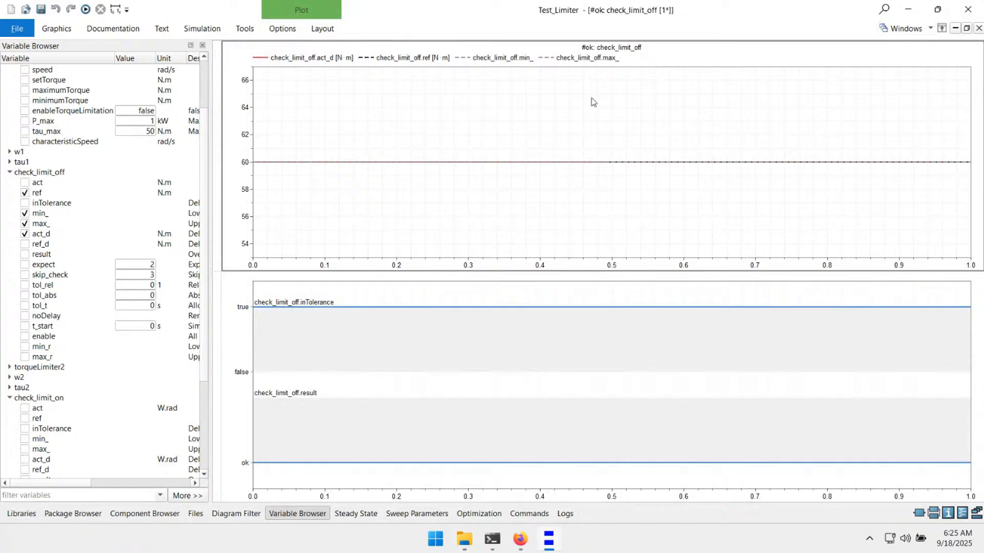
{"action": "left_click", "coordinate": [903, 30]}
{"action": "left_click", "coordinate": [904, 30]}
{"action": "left_click", "coordinate": [905, 30]}
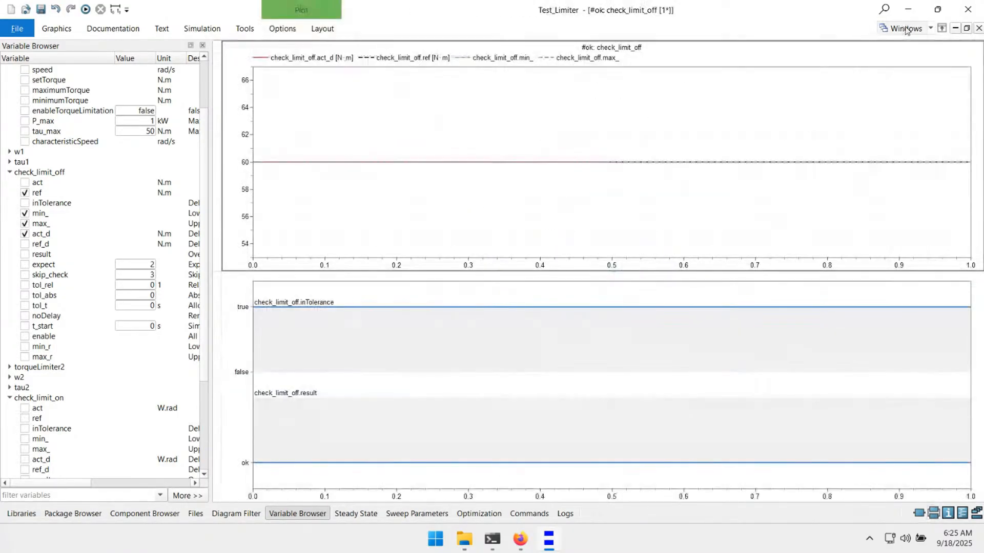
{"action": "left_click", "coordinate": [904, 31]}
{"action": "left_click", "coordinate": [905, 31]}
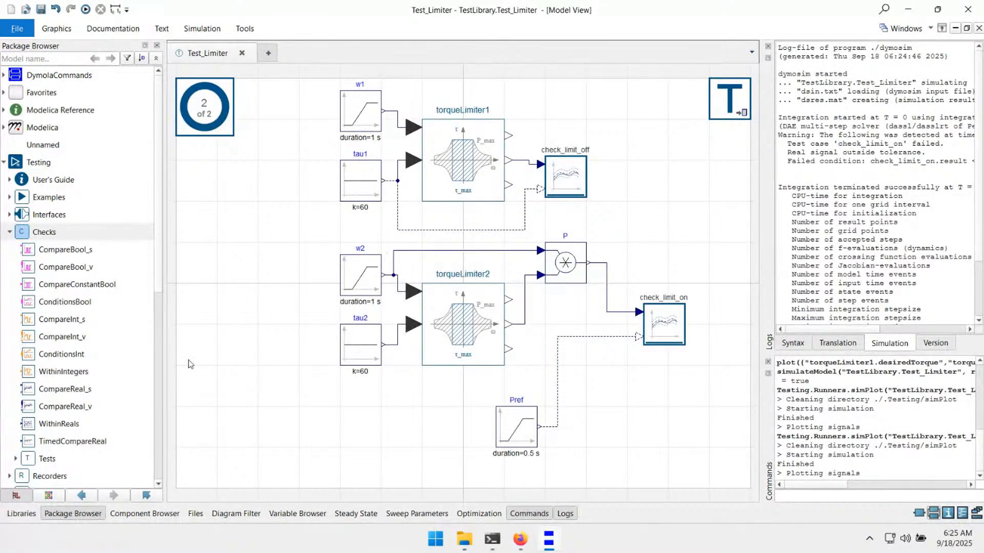
Open the Test_Drive model from TestLibrary and select its eDrive component
{"action": "scroll", "coordinate": [64, 352], "scroll_direction": "down", "scroll_amount": 7}
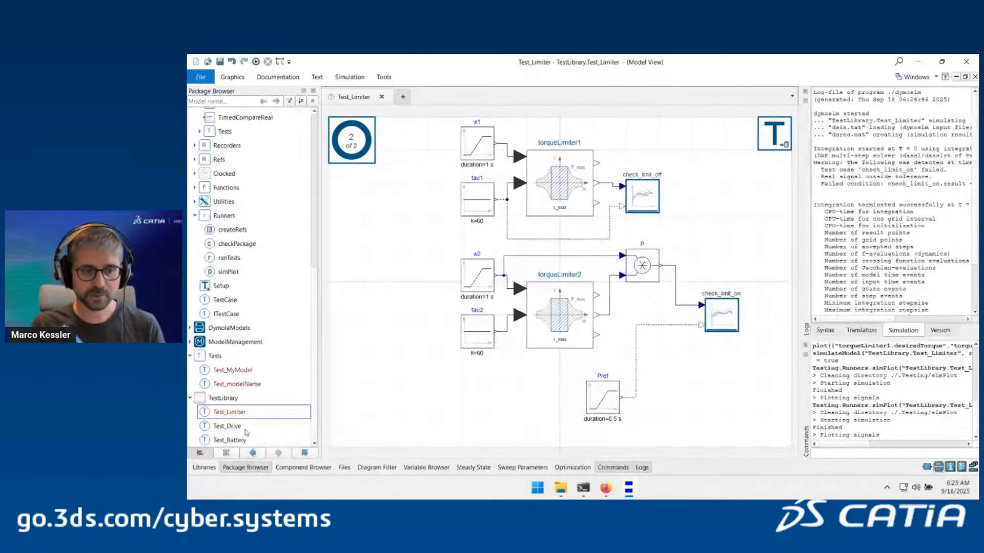
{"action": "left_click", "coordinate": [71, 469]}
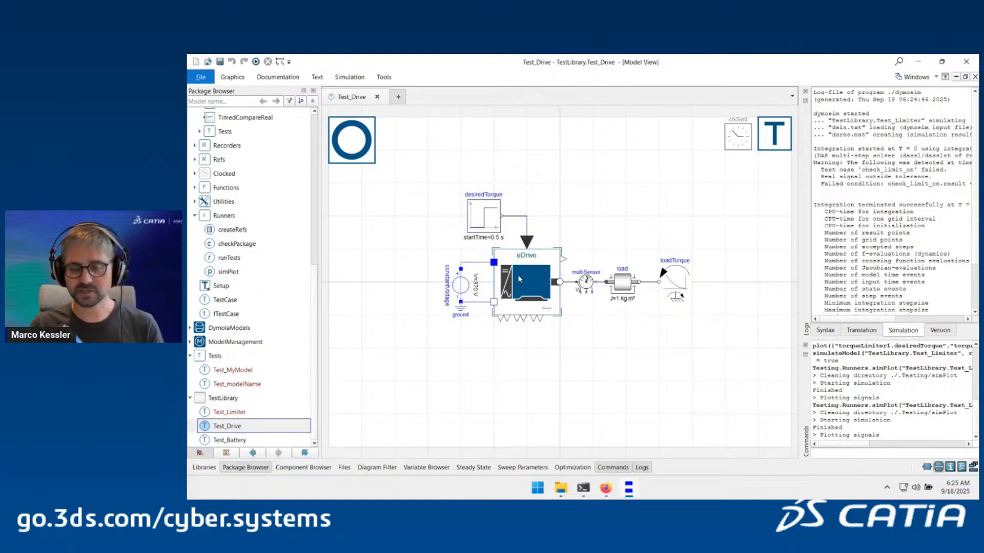
{"action": "mouse_move", "coordinate": [521, 280]}
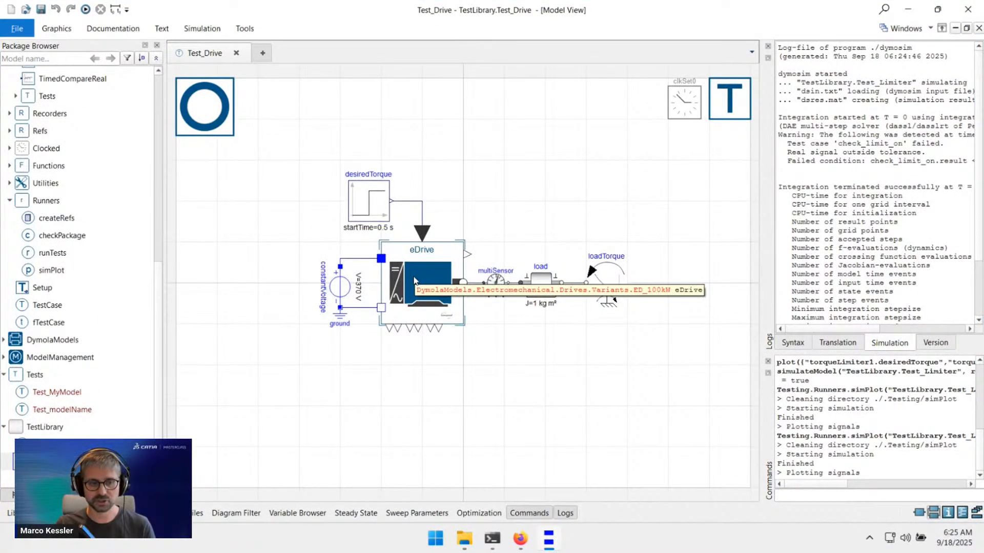
{"action": "left_click", "coordinate": [56, 444]}
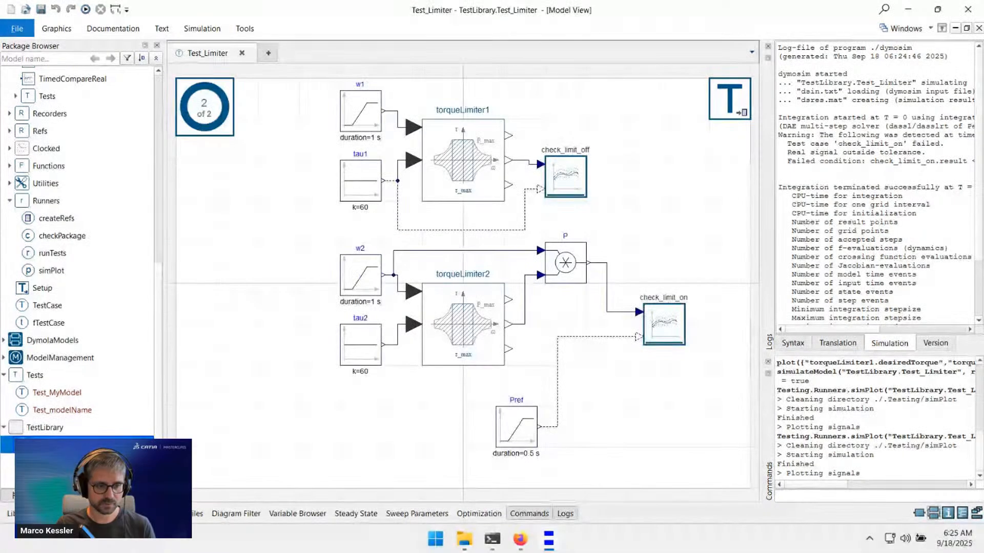
{"action": "left_click", "coordinate": [57, 462]}
{"action": "left_click", "coordinate": [438, 361]}
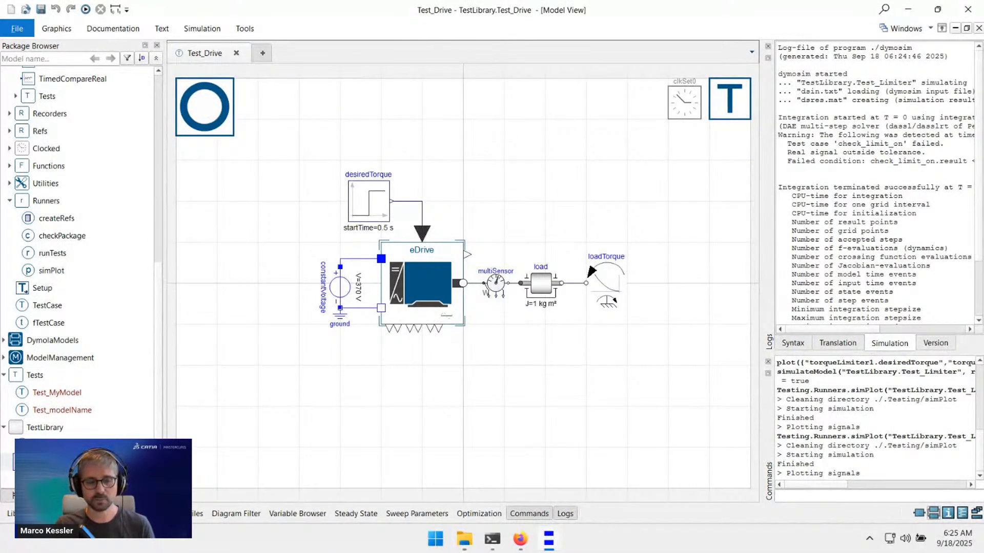
{"action": "left_click", "coordinate": [425, 306]}
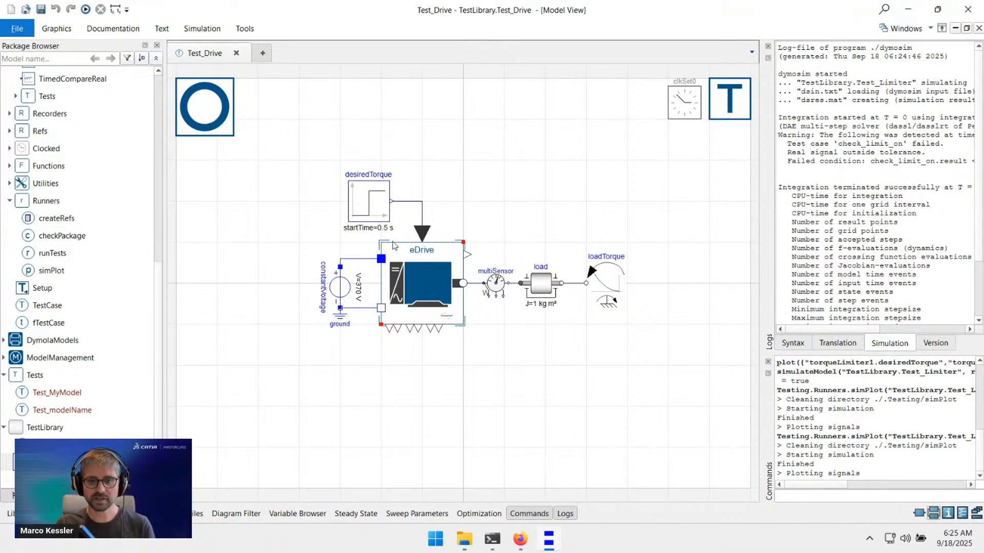
Show the internal diagram of the eDrive component and locate its torque limiting blocks
{"action": "left_click", "coordinate": [342, 288]}
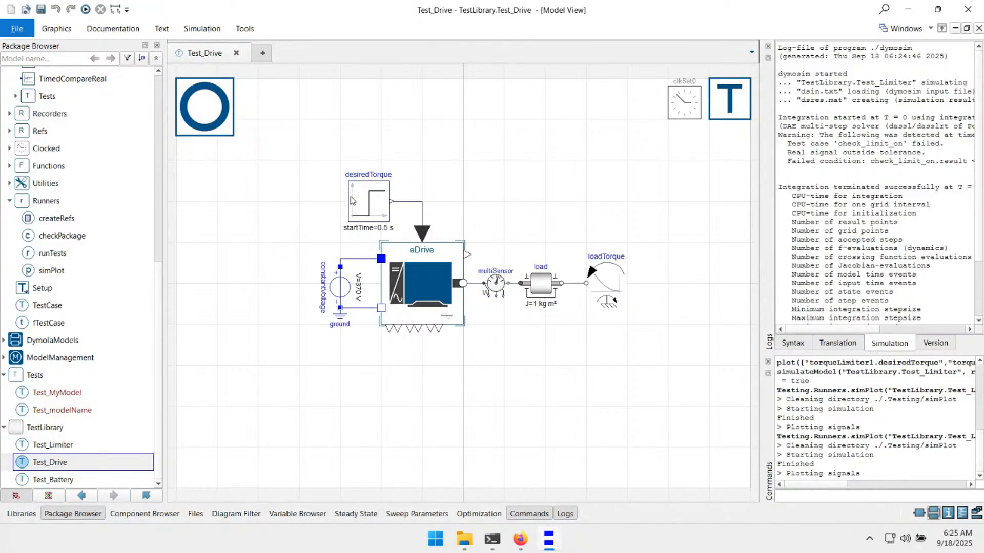
{"action": "right_click", "coordinate": [432, 266]}
{"action": "left_click", "coordinate": [439, 272]}
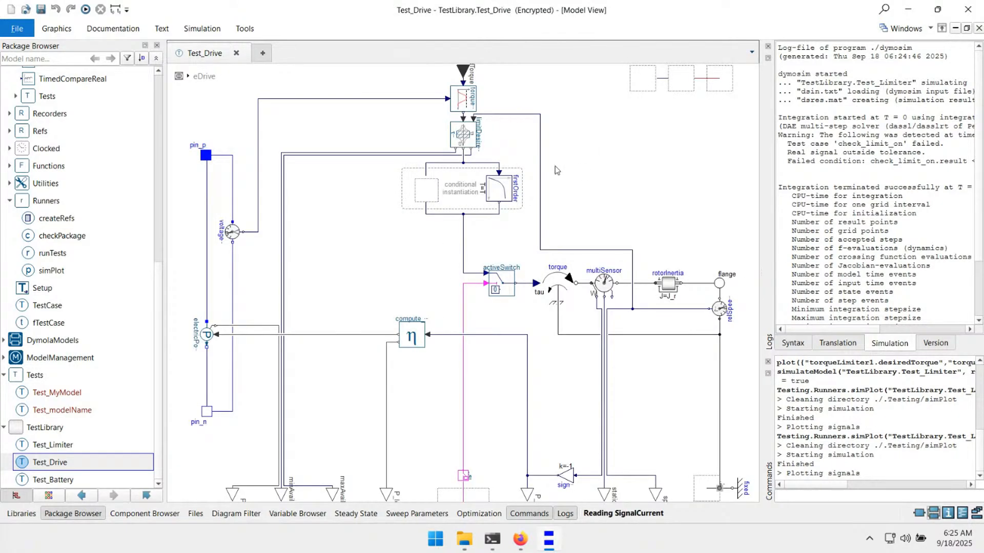
{"action": "scroll", "coordinate": [485, 121], "scroll_direction": "up", "scroll_amount": 3}
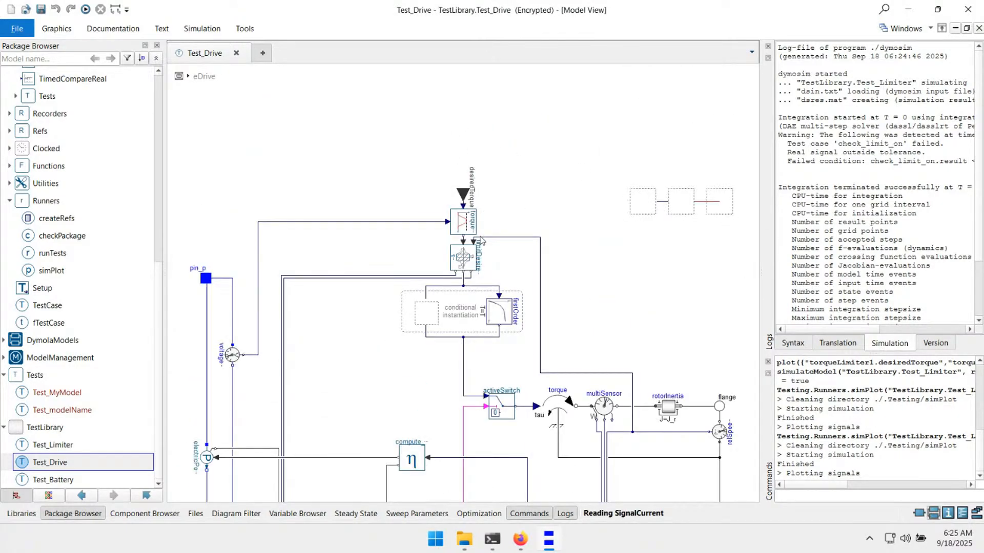
{"action": "scroll", "coordinate": [480, 239], "scroll_direction": "down", "scroll_amount": 3}
{"action": "left_click", "coordinate": [452, 143]}
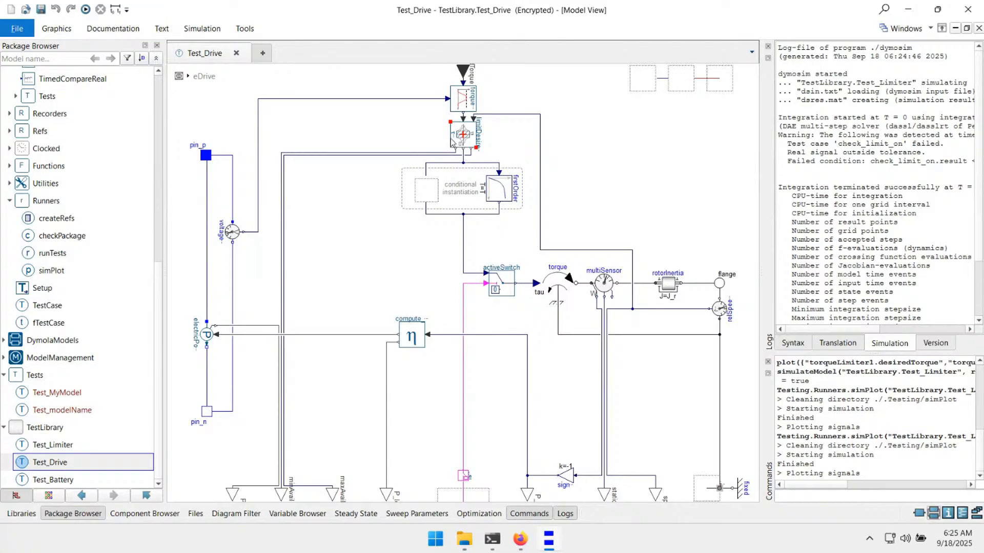
Examine eDrive's firstOrder, torque, rotorInertia, flange, electrical power and efficiency parts, and return to the Test_Drive diagram
{"action": "left_click", "coordinate": [494, 187]}
{"action": "left_click", "coordinate": [629, 190]}
{"action": "left_click", "coordinate": [433, 189]}
{"action": "left_click", "coordinate": [554, 287]}
{"action": "left_click", "coordinate": [666, 284]}
{"action": "left_click", "coordinate": [726, 286]}
{"action": "left_click", "coordinate": [226, 327]}
{"action": "left_click", "coordinate": [404, 334]}
{"action": "double_click", "coordinate": [579, 167]}
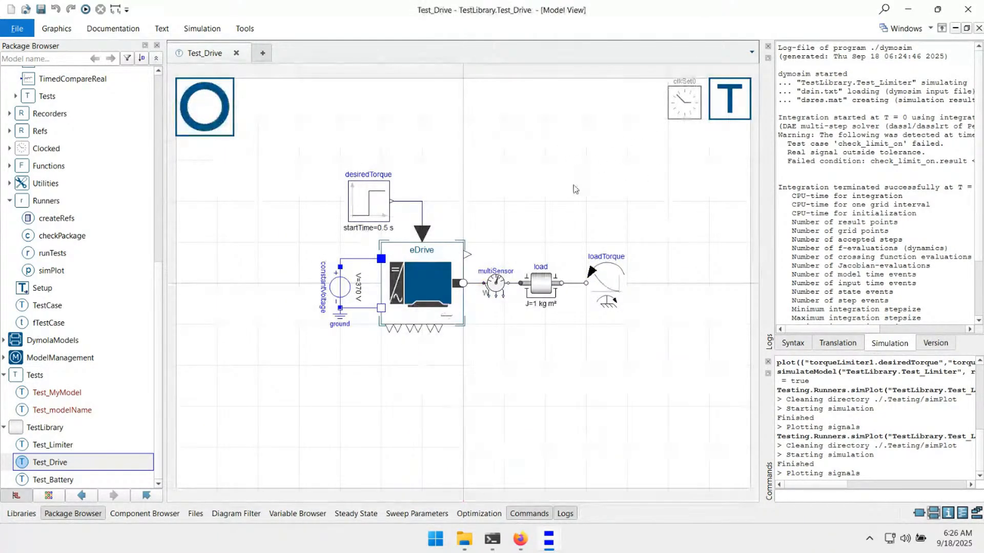
Simulate the Test_Drive model and show its simulation results
{"action": "key", "text": "F10"}
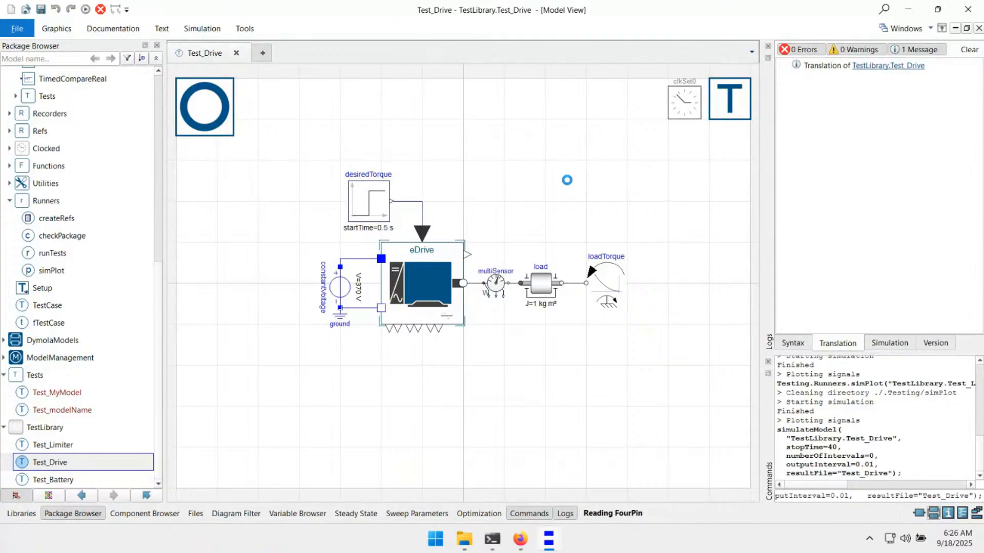
{"action": "left_click", "coordinate": [197, 28]}
{"action": "left_click", "coordinate": [385, 230]}
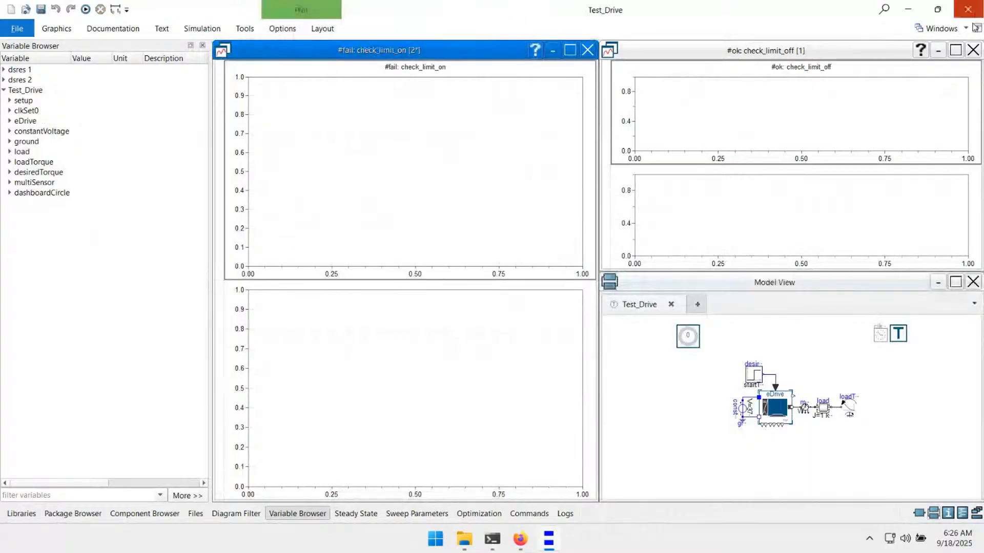
Close the check_limit_off plot window and delete the upper diagram of the check_limit_on plot
{"action": "left_click", "coordinate": [973, 50]}
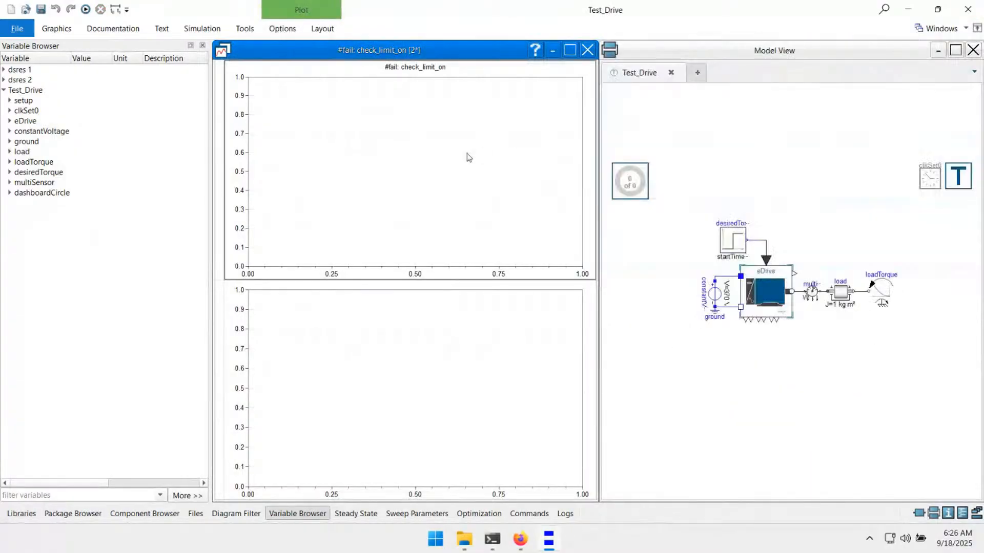
{"action": "right_click", "coordinate": [452, 151]}
{"action": "left_click", "coordinate": [494, 200]}
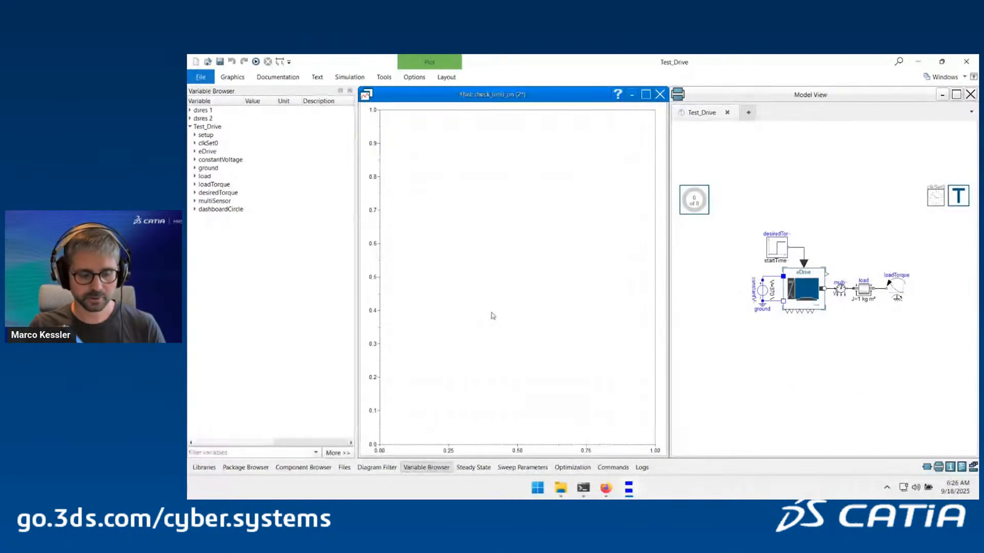
Plot the absolute angular velocity w of the multiSensor component in the empty diagram
{"action": "left_click", "coordinate": [840, 289]}
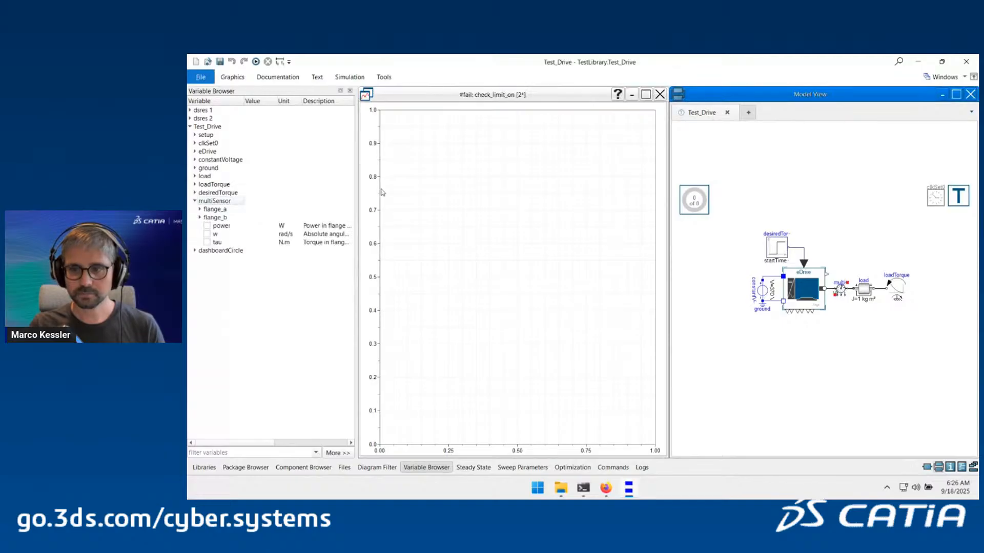
{"action": "left_click", "coordinate": [207, 234]}
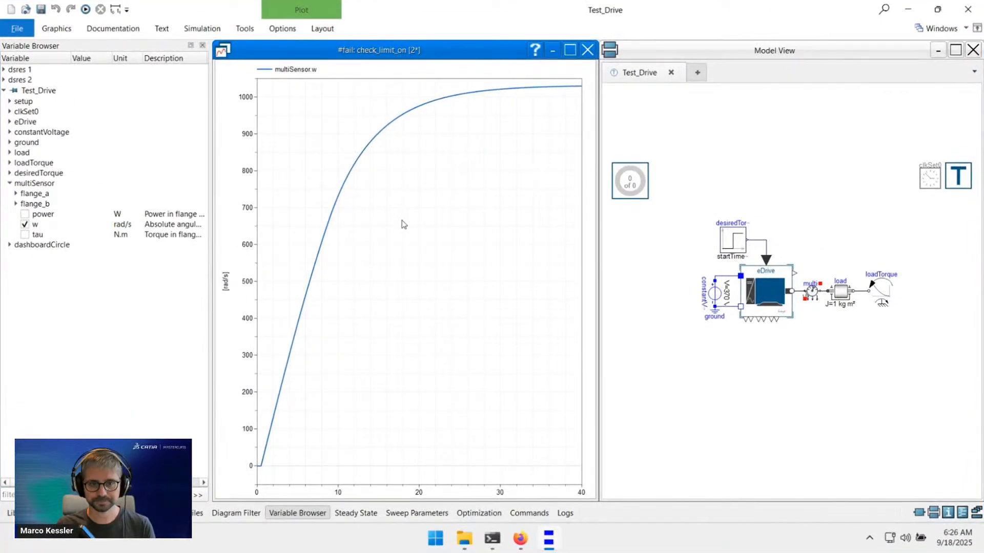
{"action": "right_click", "coordinate": [510, 233]}
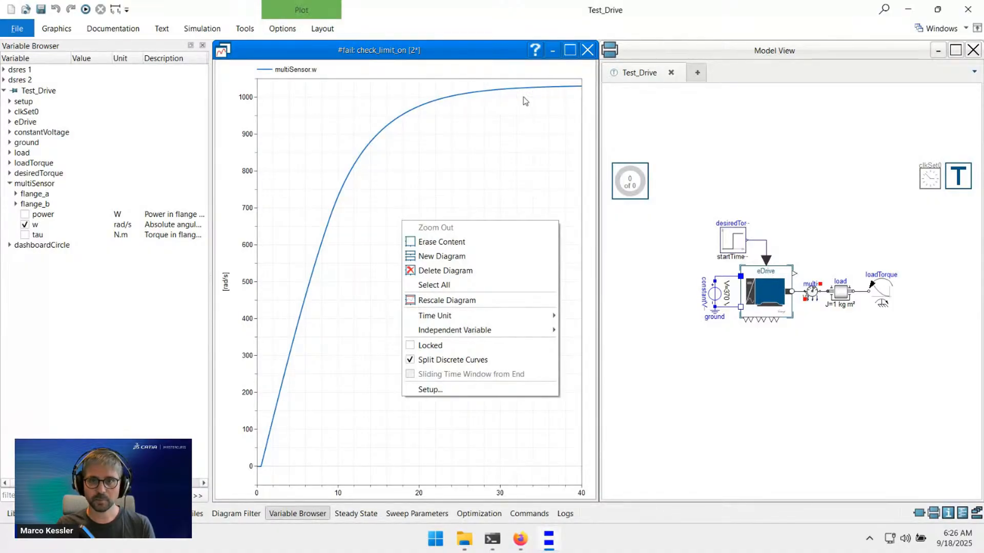
{"action": "left_click", "coordinate": [525, 101]}
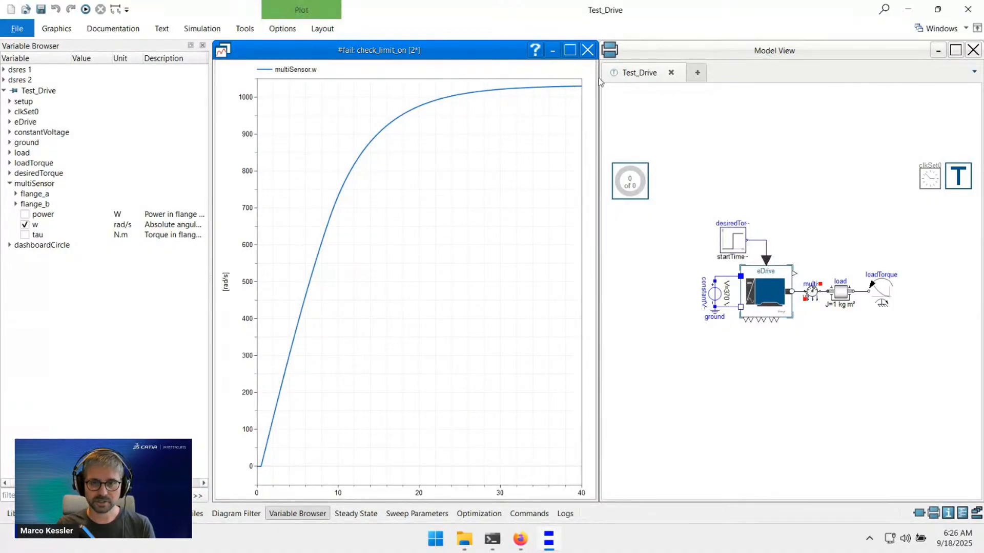
Add a new diagram below the multiSensor.w plot and plot the torque multiSensor.tau in it
{"action": "left_click", "coordinate": [888, 287]}
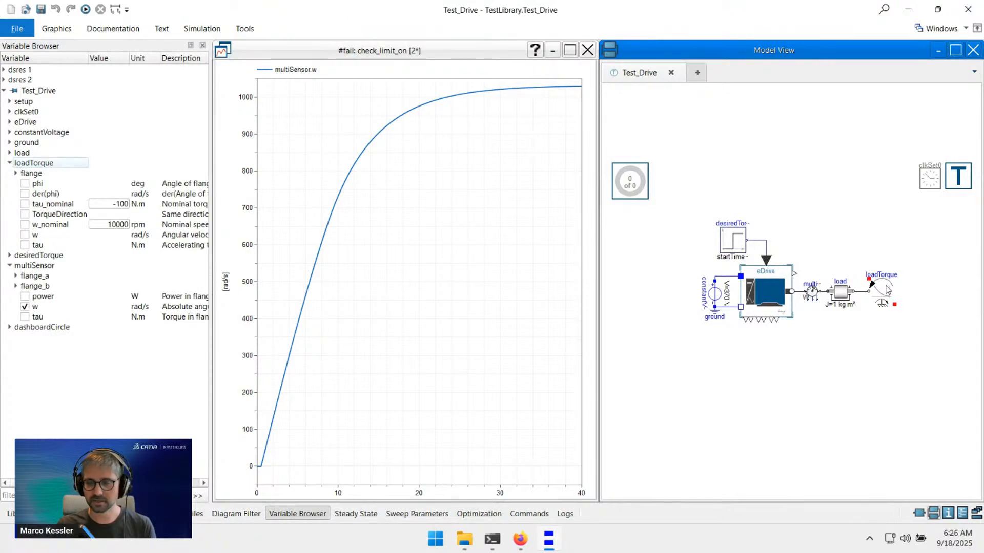
{"action": "right_click", "coordinate": [500, 237]}
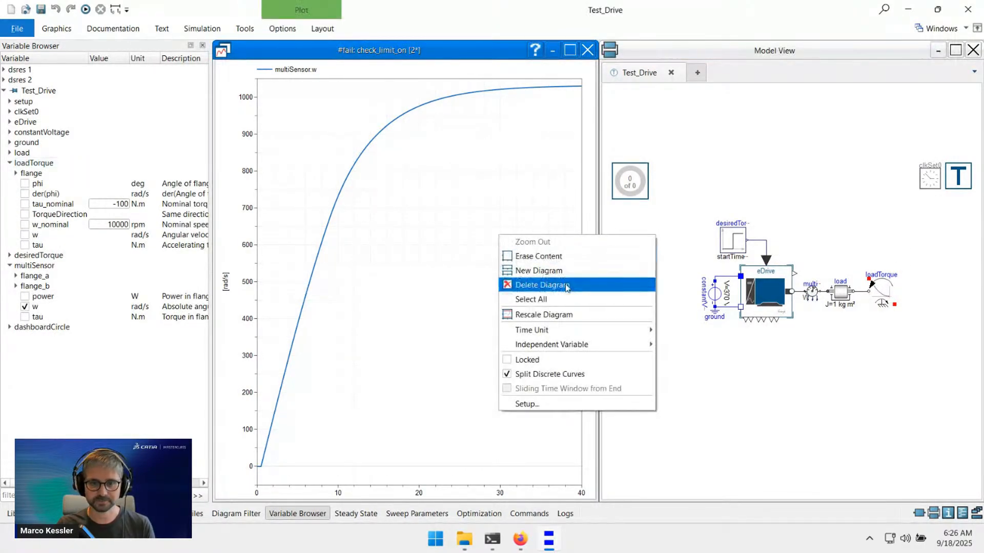
{"action": "left_click", "coordinate": [553, 272]}
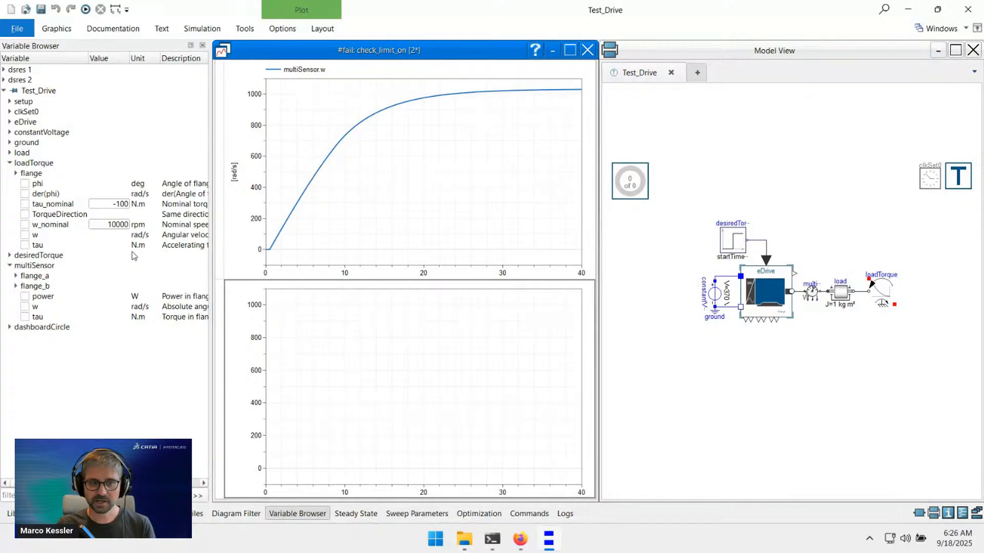
{"action": "left_click", "coordinate": [303, 78]}
{"action": "left_click", "coordinate": [368, 365]}
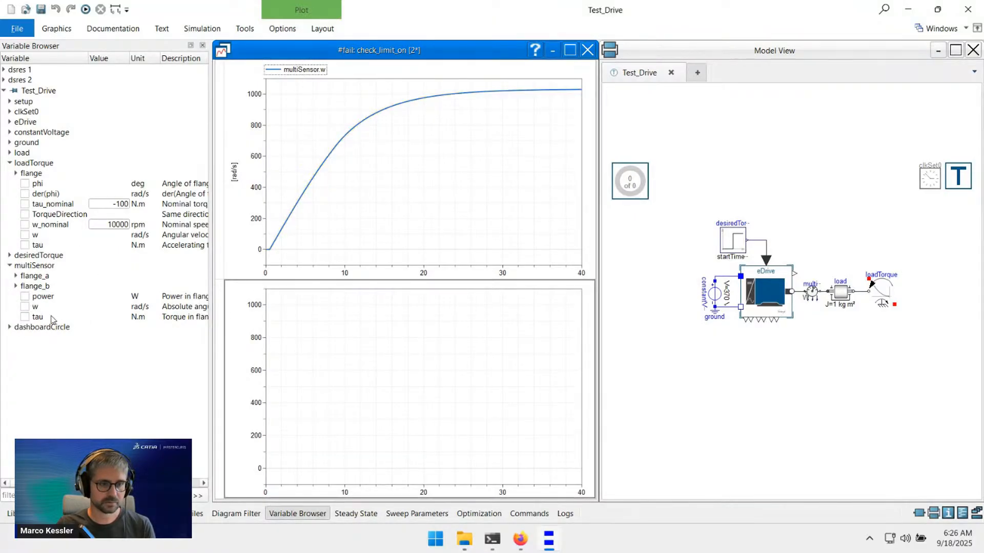
{"action": "left_click", "coordinate": [42, 316]}
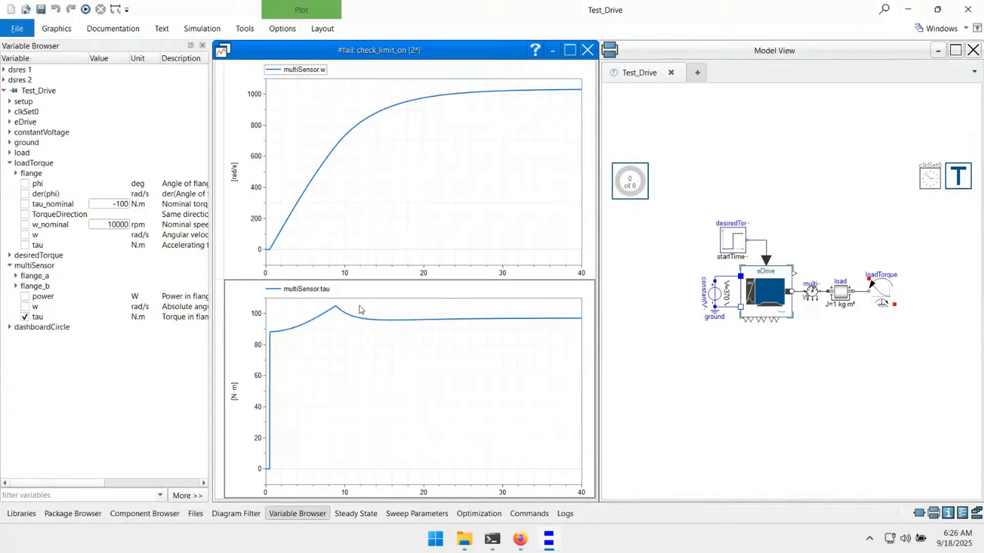
Show the inside of eDrive and add the torque rotorInertia.flange_a.tau to the multiSensor.tau diagram
{"action": "right_click", "coordinate": [761, 291]}
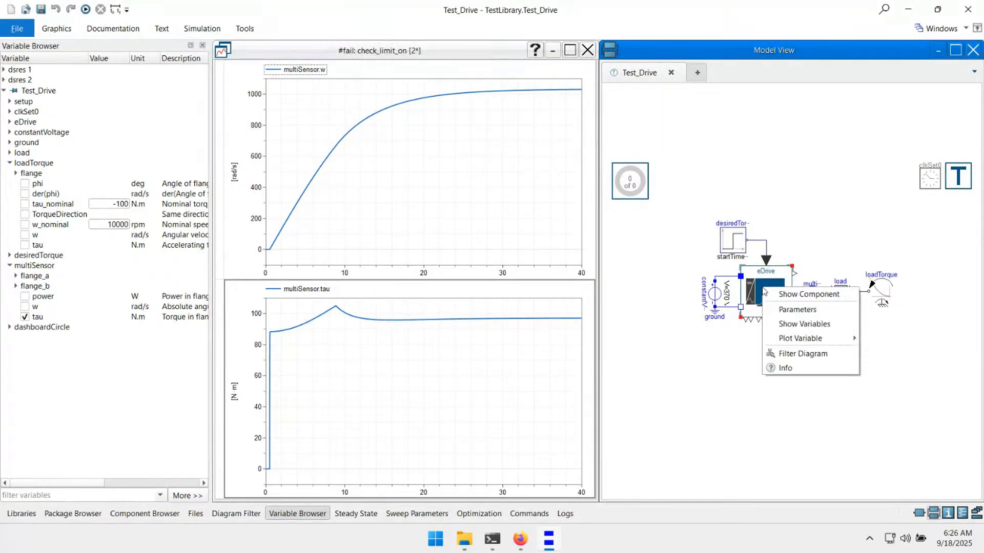
{"action": "left_click", "coordinate": [809, 295]}
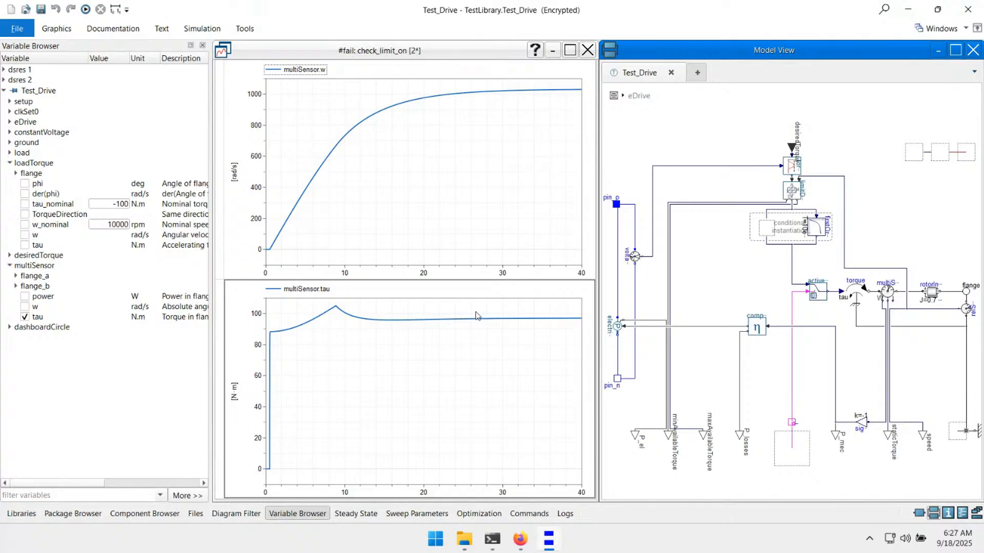
{"action": "left_click", "coordinate": [935, 298]}
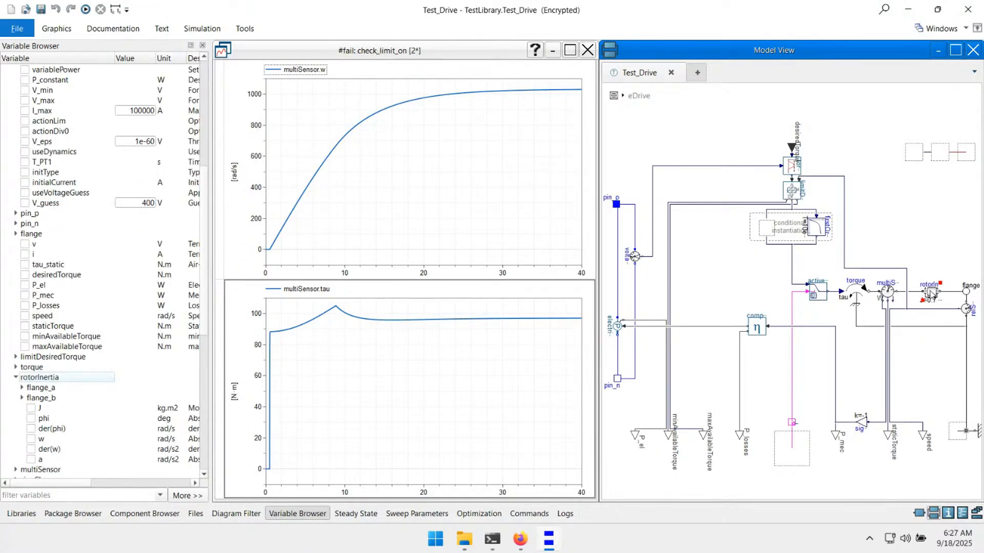
{"action": "left_click", "coordinate": [912, 241]}
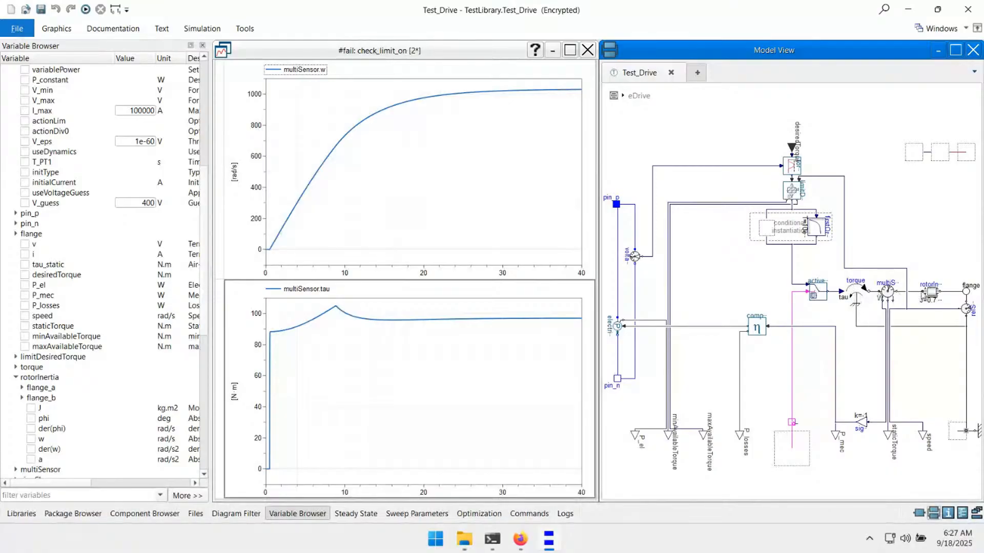
{"action": "left_click", "coordinate": [930, 293]}
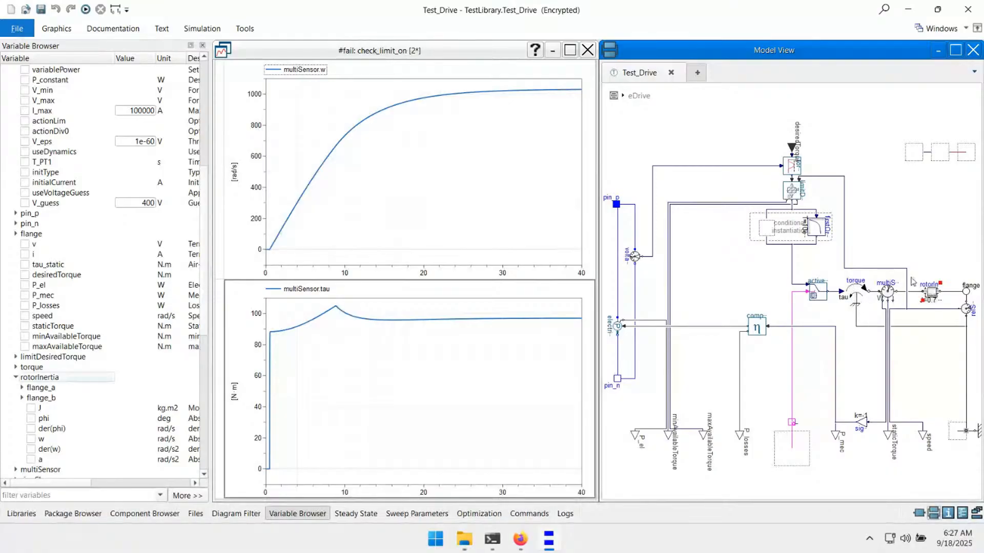
{"action": "left_click", "coordinate": [21, 387]}
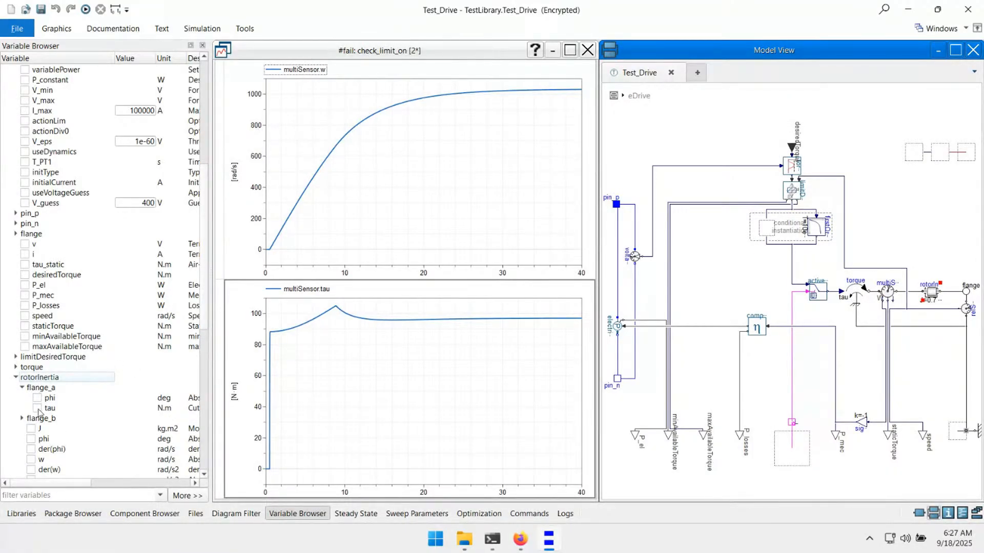
{"action": "left_click", "coordinate": [37, 409]}
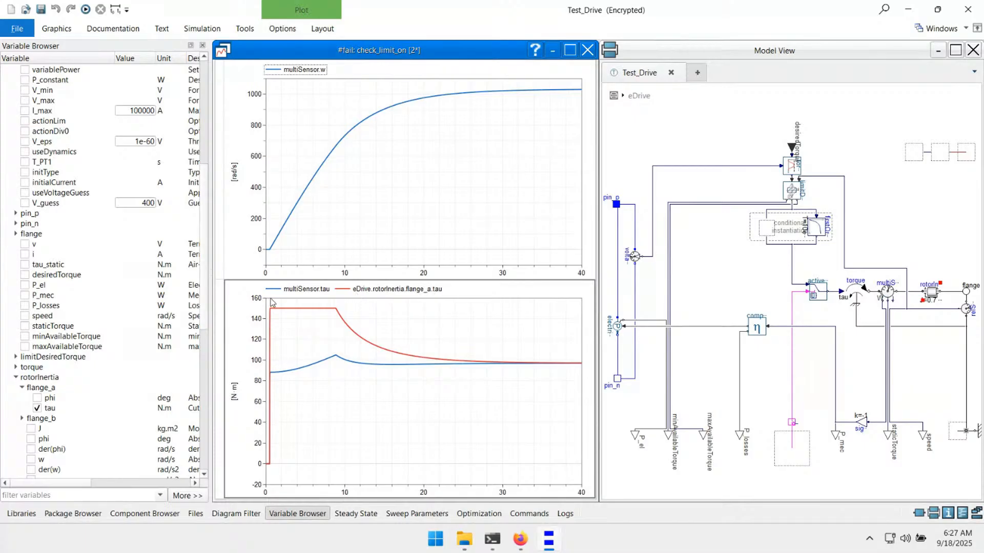
Compare the highlighted rotorInertia.flange_a.tau and multiSensor.tau curves, returning from eDrive to the Test_Drive diagram
{"action": "mouse_move", "coordinate": [409, 295]}
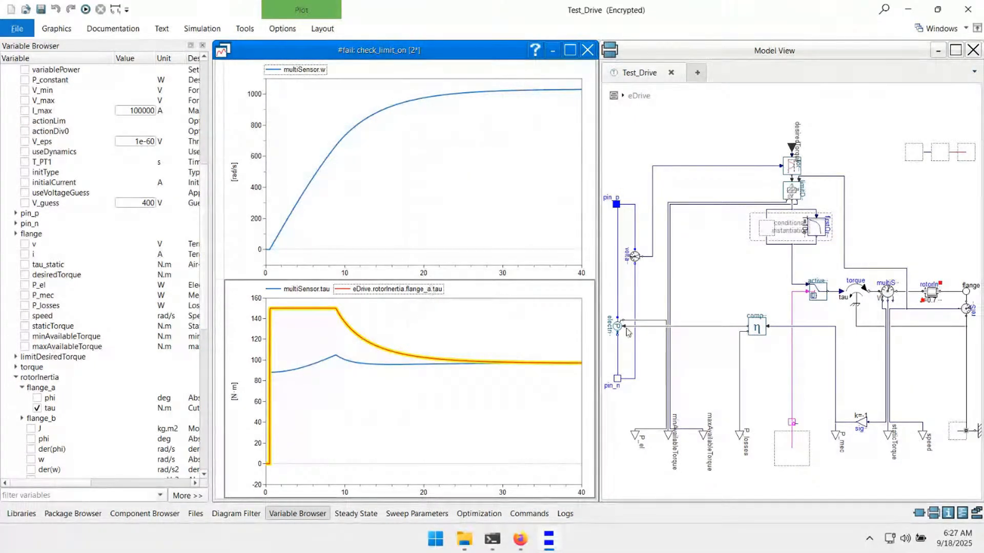
{"action": "left_click", "coordinate": [773, 285]}
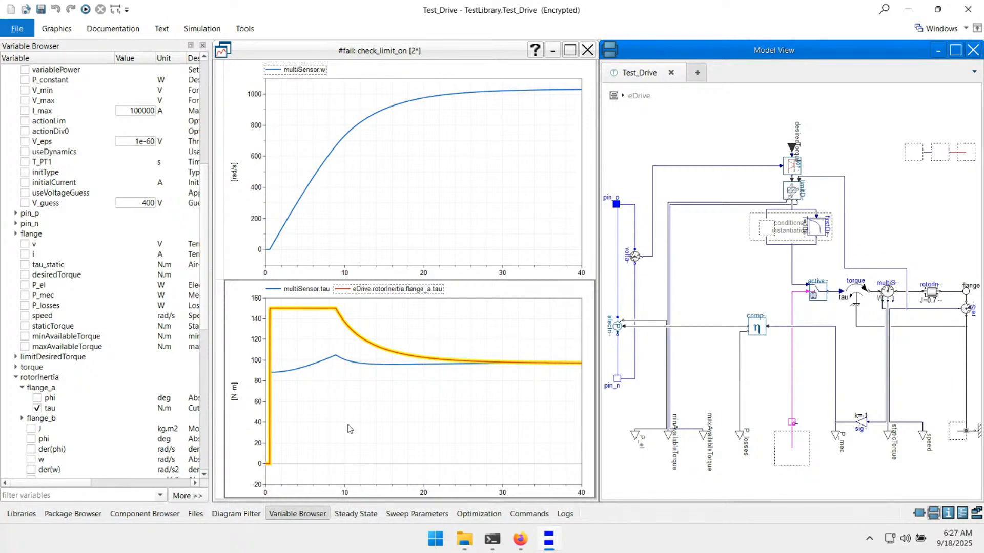
{"action": "left_click", "coordinate": [298, 378]}
{"action": "left_click", "coordinate": [689, 286]}
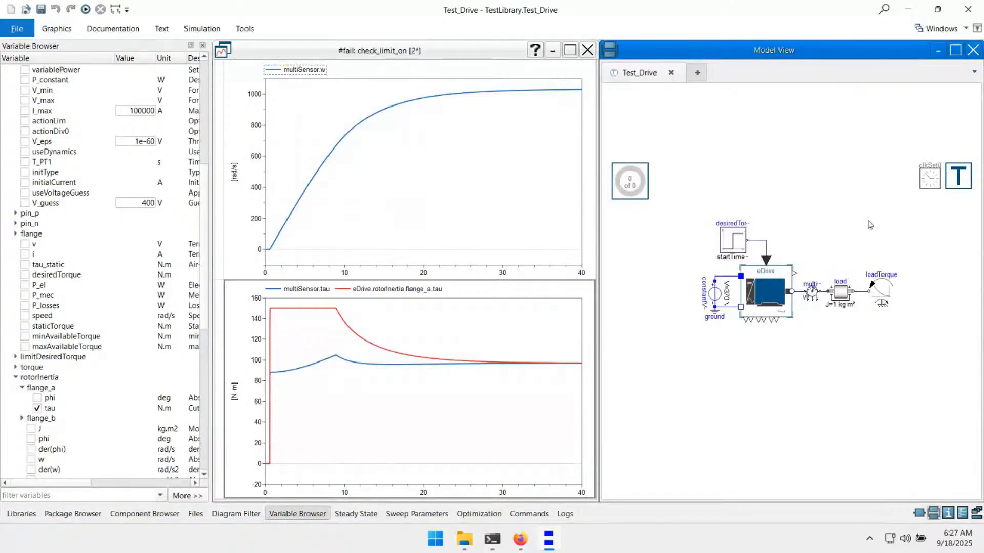
{"action": "left_click", "coordinate": [309, 293]}
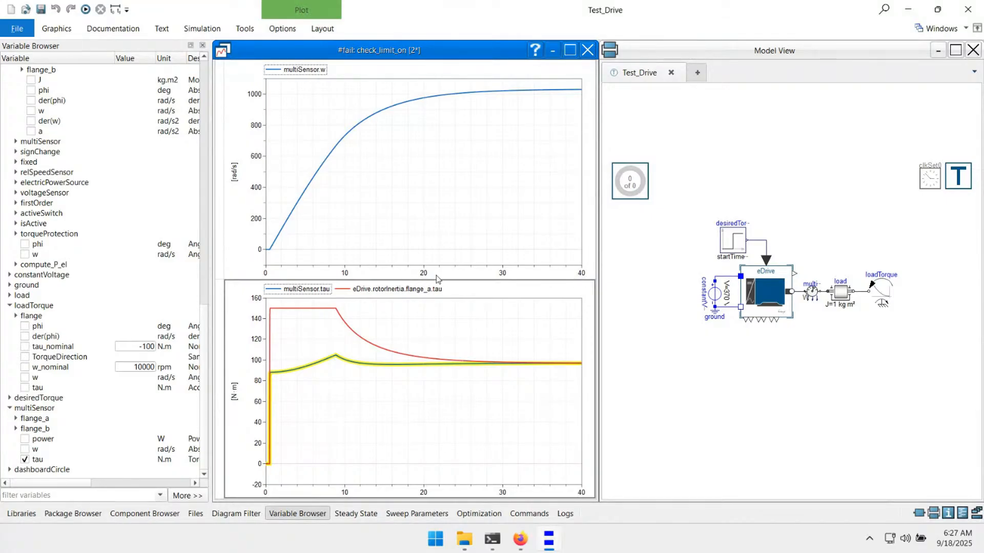
Remove the eDrive.rotorInertia.flange_a.tau curve from the torque diagram
{"action": "key", "text": "ctrl+F1"}
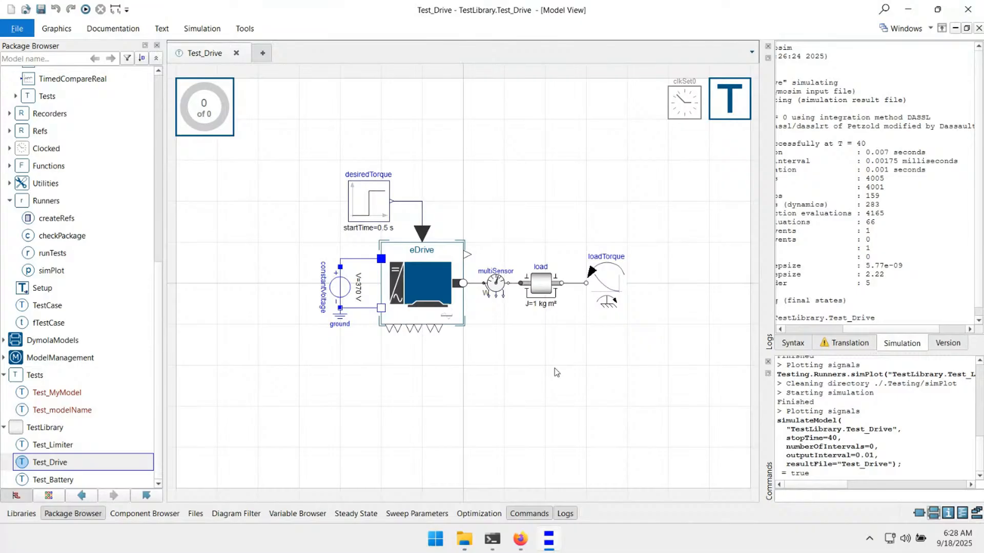
{"action": "key", "text": "ctrl+F2"}
{"action": "key", "text": "Delete"}
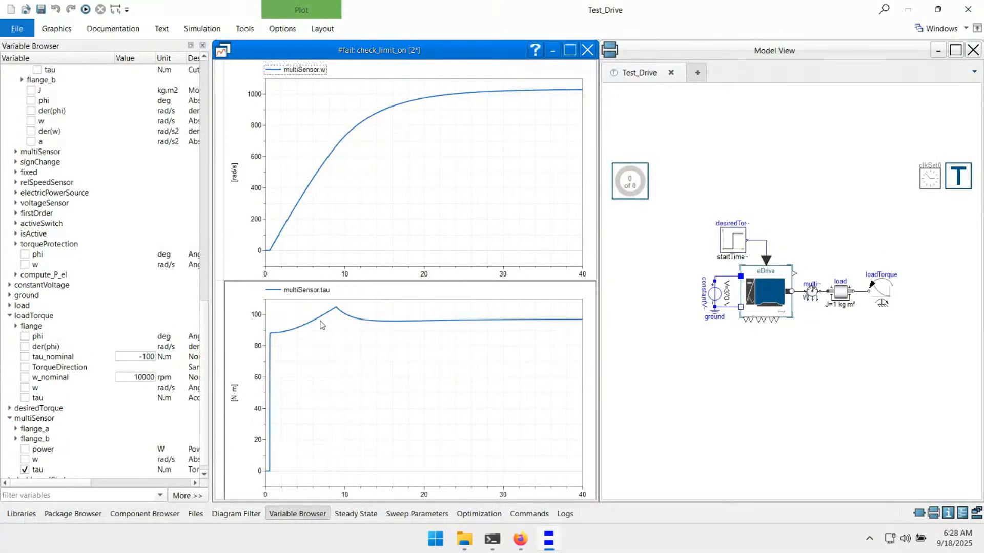
Maximize the Test_Drive model view, collapse the Checks package of the Testing library and select its Recorders package
{"action": "mouse_move", "coordinate": [297, 332]}
{"action": "left_click", "coordinate": [956, 50]}
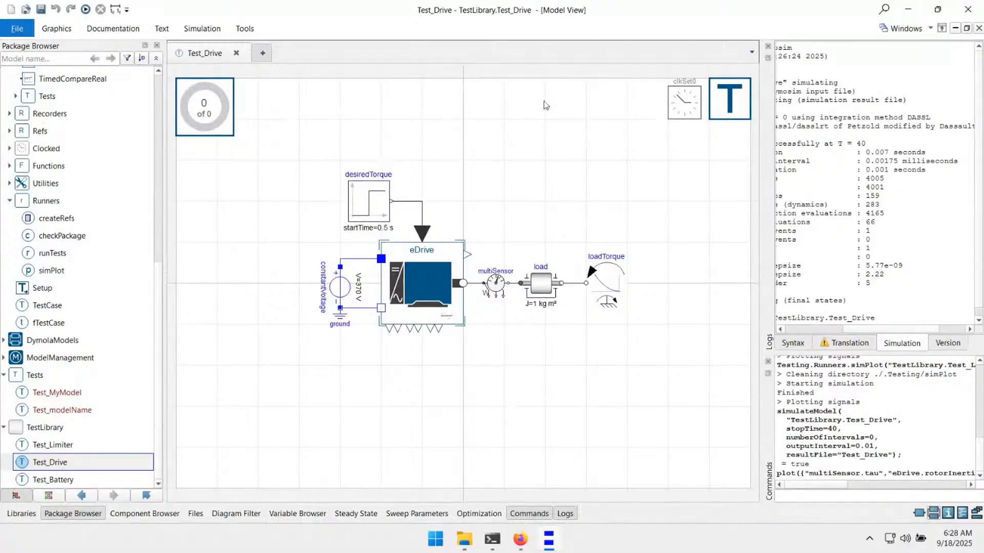
{"action": "left_click", "coordinate": [698, 91]}
{"action": "scroll", "coordinate": [85, 271], "scroll_direction": "up", "scroll_amount": 6}
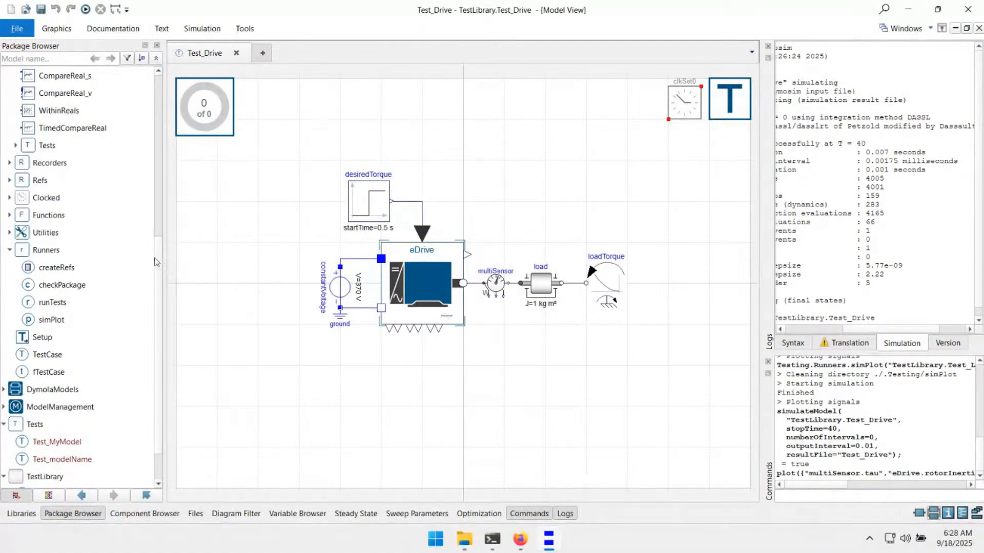
{"action": "double_click", "coordinate": [65, 165]}
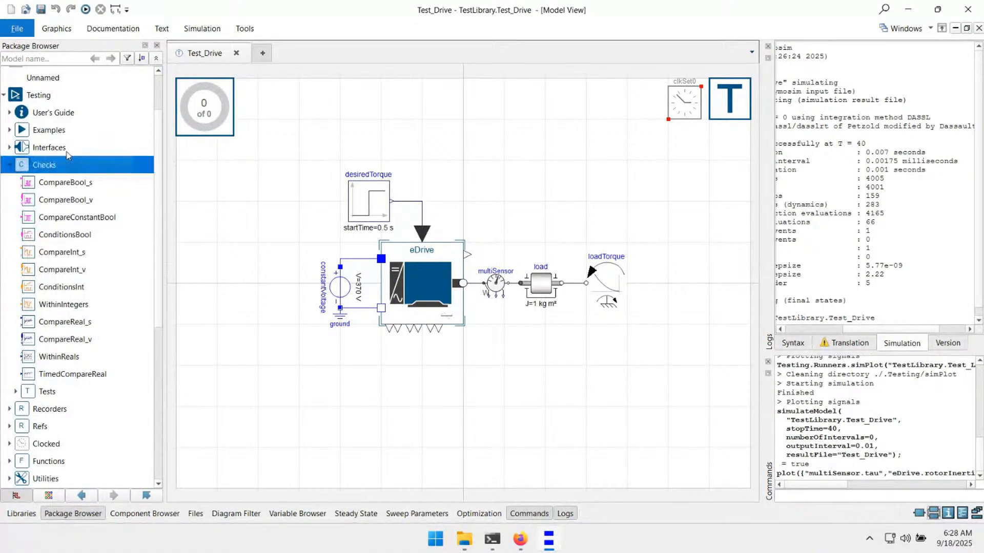
{"action": "left_click", "coordinate": [38, 180]}
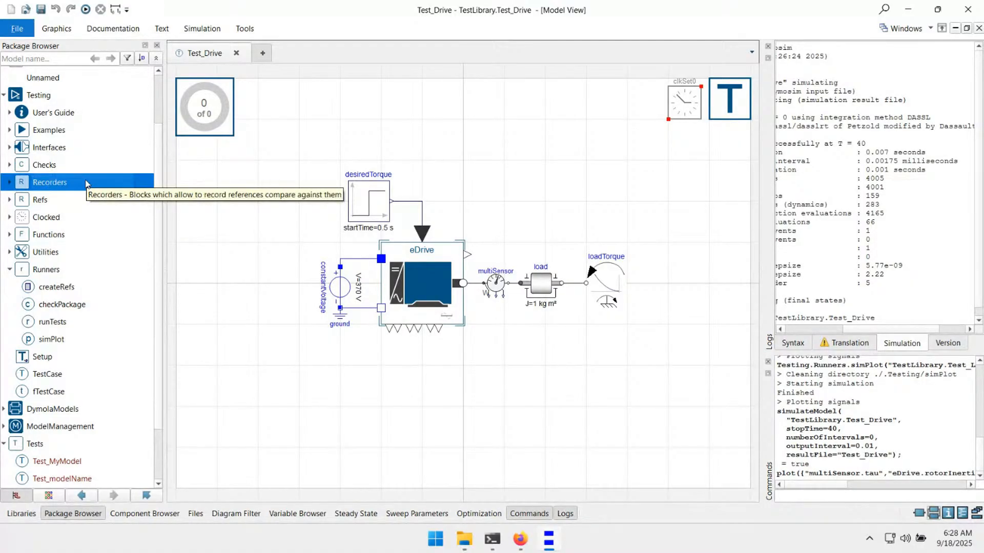
Add a RealRecorder block from Testing.Clocked.Recorders to the Test_Drive diagram, below loadTorque
{"action": "double_click", "coordinate": [79, 223]}
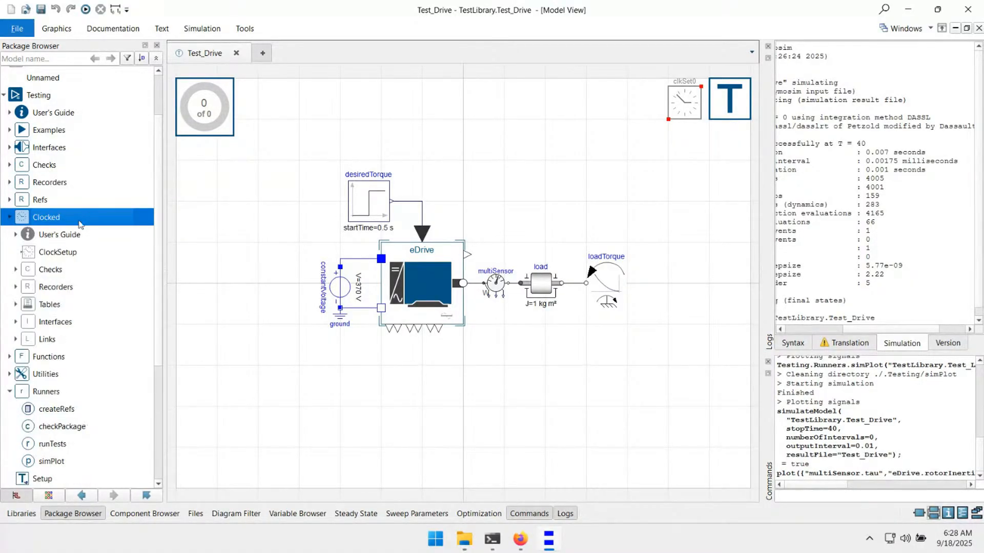
{"action": "double_click", "coordinate": [64, 288]}
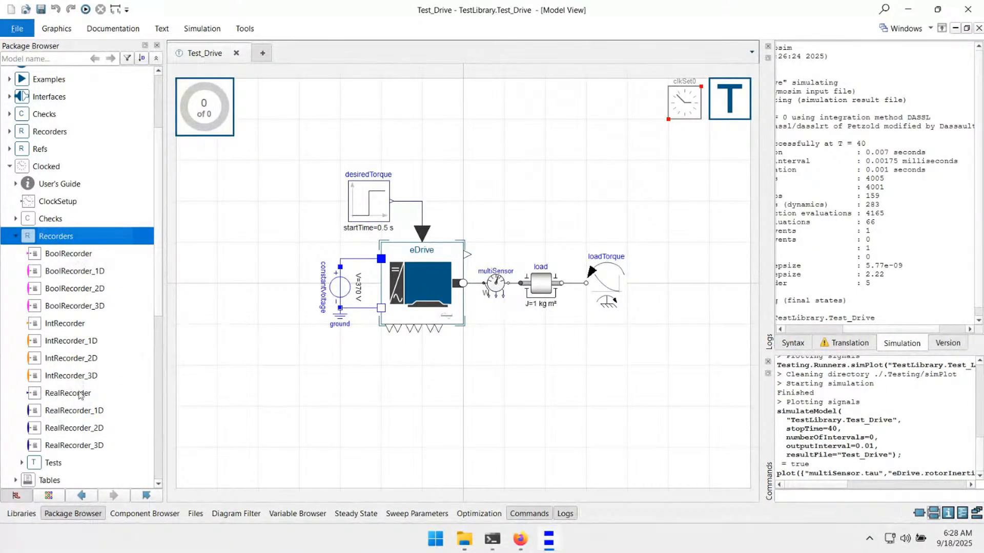
{"action": "left_click", "coordinate": [52, 395]}
{"action": "left_click_drag", "start_coordinate": [77, 396], "coordinate": [562, 362]}
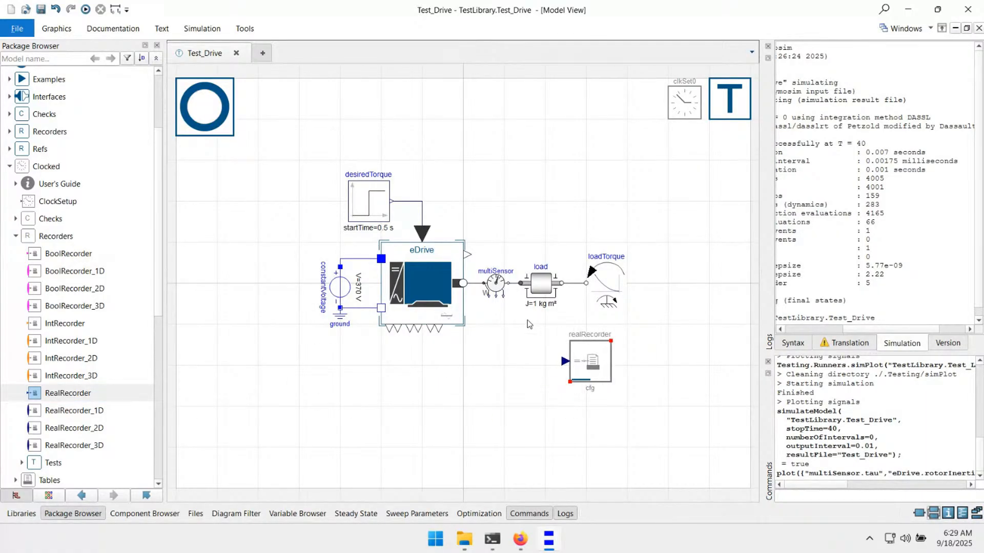
Rename the new recorder block check_speed and shift it slightly in the diagram
{"action": "double_click", "coordinate": [594, 365]}
{"action": "double_click", "coordinate": [427, 144]}
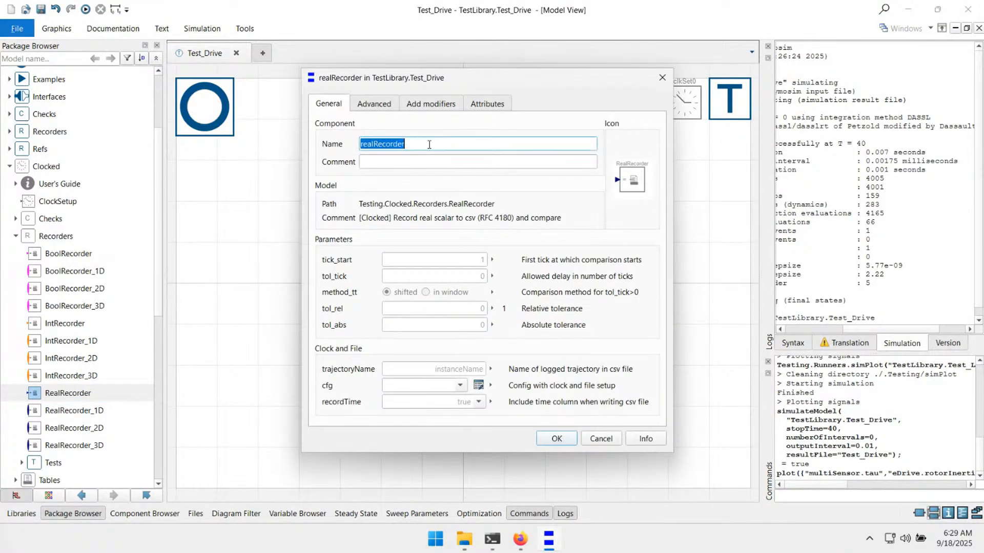
{"action": "type", "text": "check_speed"}
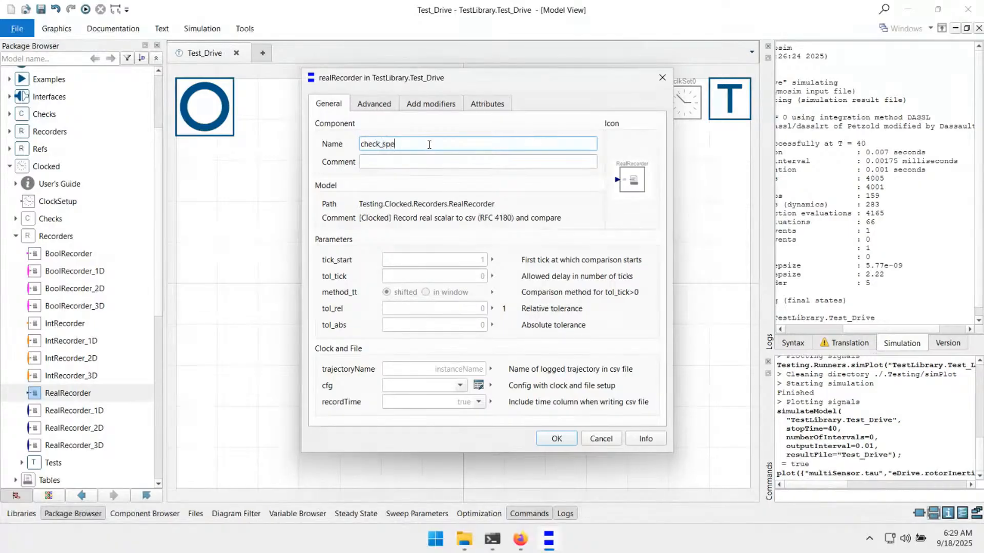
{"action": "key", "text": "Return"}
{"action": "left_click_drag", "start_coordinate": [587, 366], "coordinate": [591, 366]}
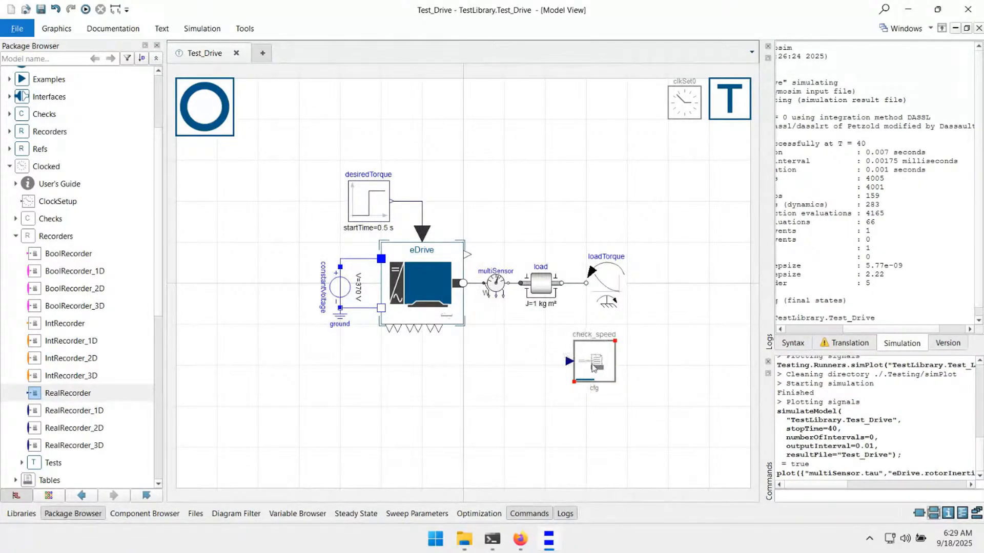
Connect the speed output of multiSensor to the input of check_speed
{"action": "right_click", "coordinate": [563, 363]}
{"action": "key", "text": "Escape"}
{"action": "left_click", "coordinate": [502, 296]}
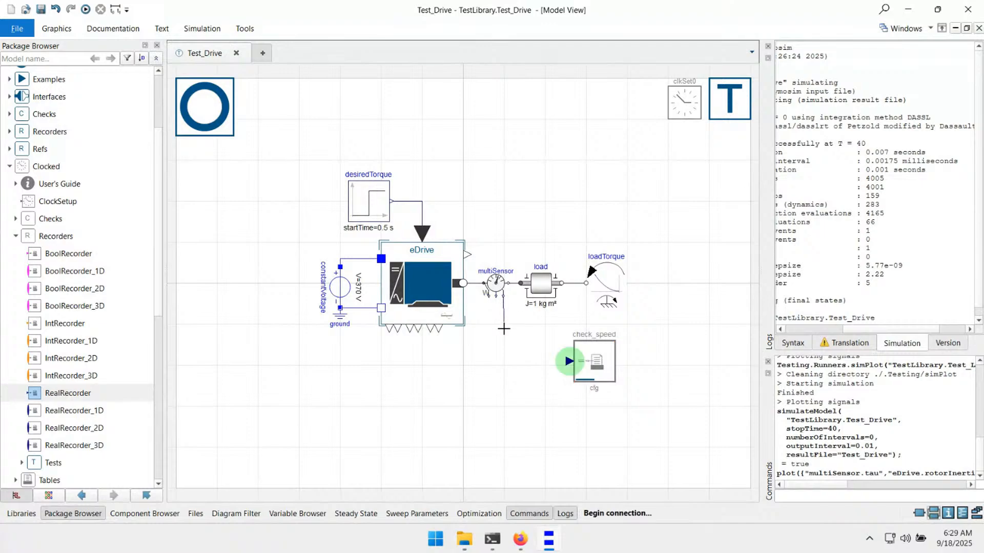
{"action": "left_click", "coordinate": [570, 362]}
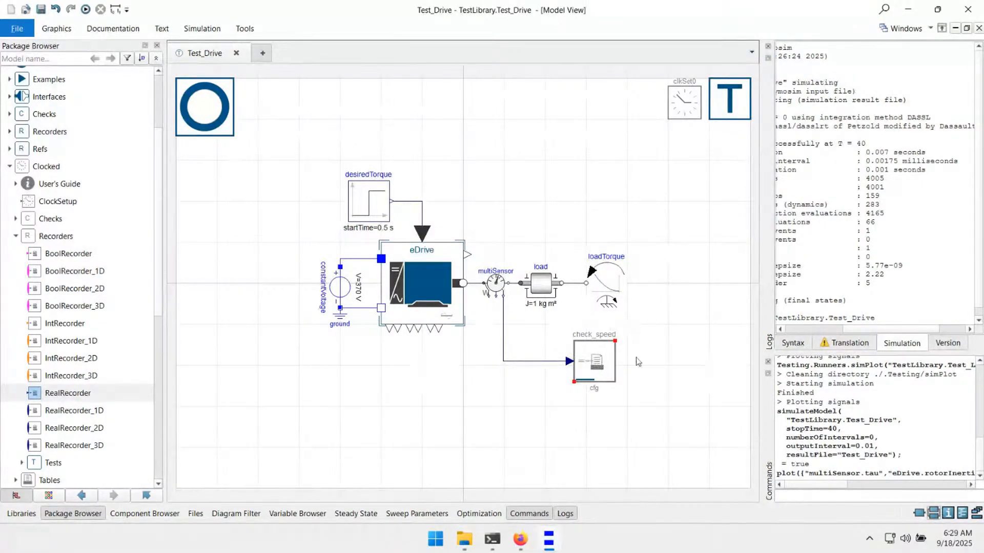
{"action": "left_click", "coordinate": [595, 365]}
{"action": "double_click", "coordinate": [74, 236]}
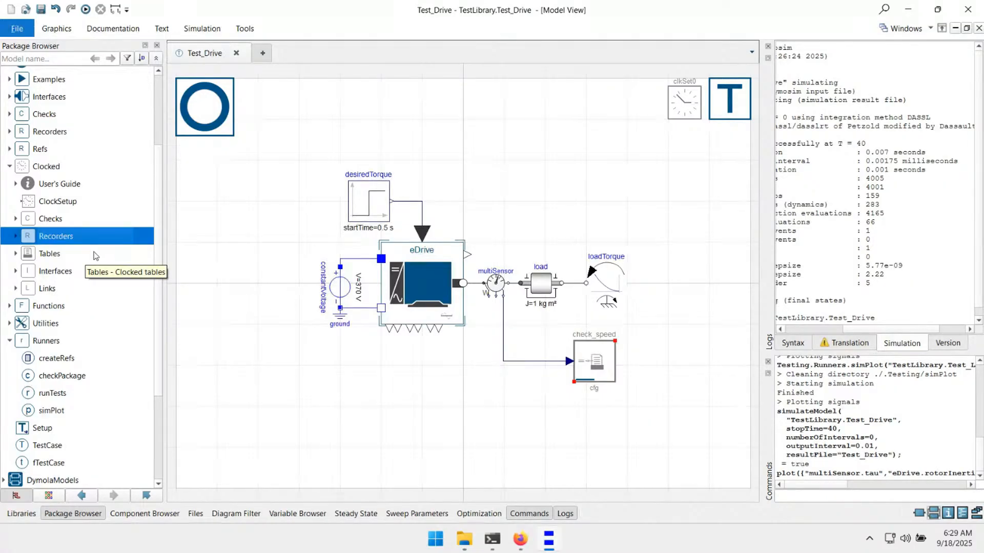
{"action": "scroll", "coordinate": [57, 256], "scroll_direction": "up", "scroll_amount": 2}
{"action": "left_click", "coordinate": [69, 127]}
{"action": "left_click", "coordinate": [61, 194]}
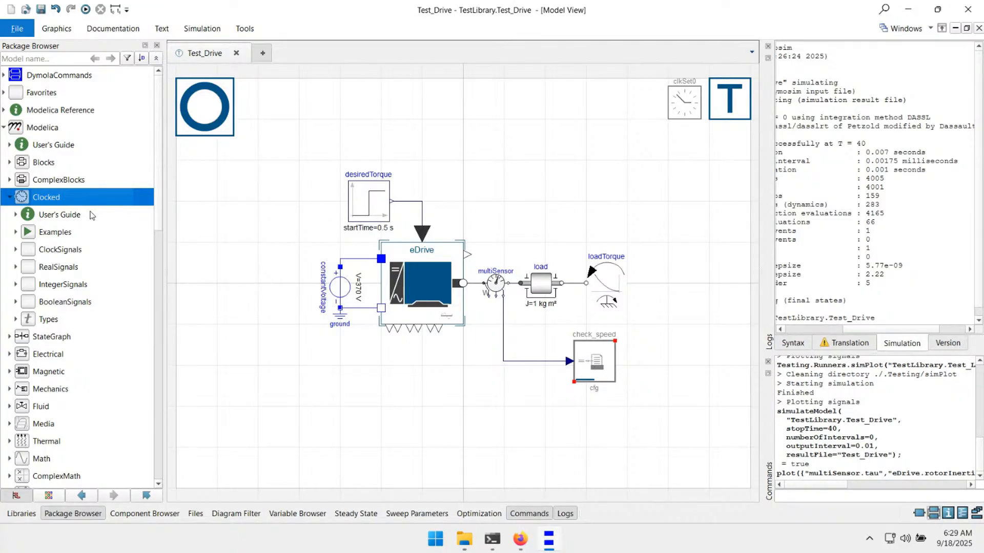
{"action": "key", "text": "Left"}
{"action": "scroll", "coordinate": [95, 211], "scroll_direction": "down", "scroll_amount": 3}
{"action": "scroll", "coordinate": [55, 124], "scroll_direction": "down", "scroll_amount": 7}
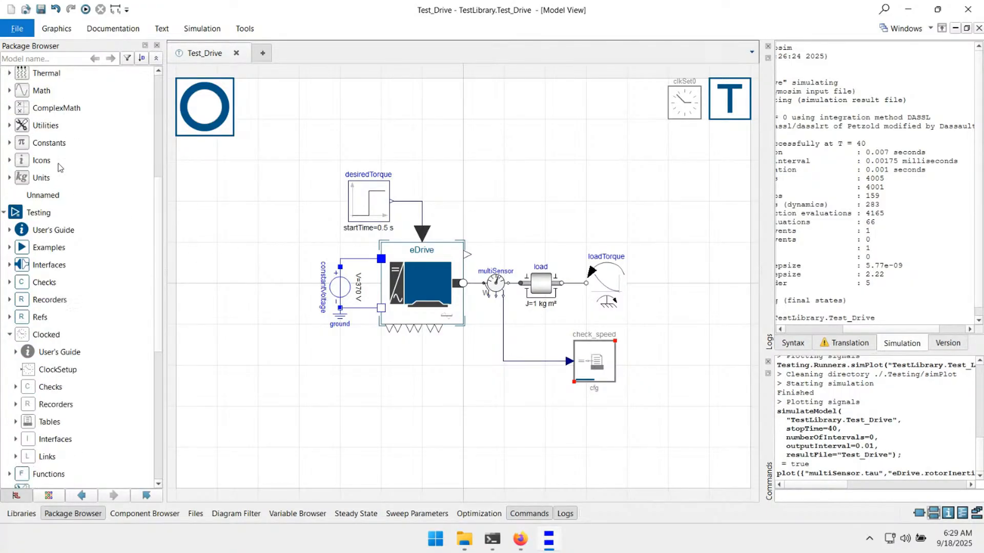
Insert a RealSample block from Testing.Clocked.Links into the connection between multiSensor and check_speed
{"action": "left_click", "coordinate": [77, 209]}
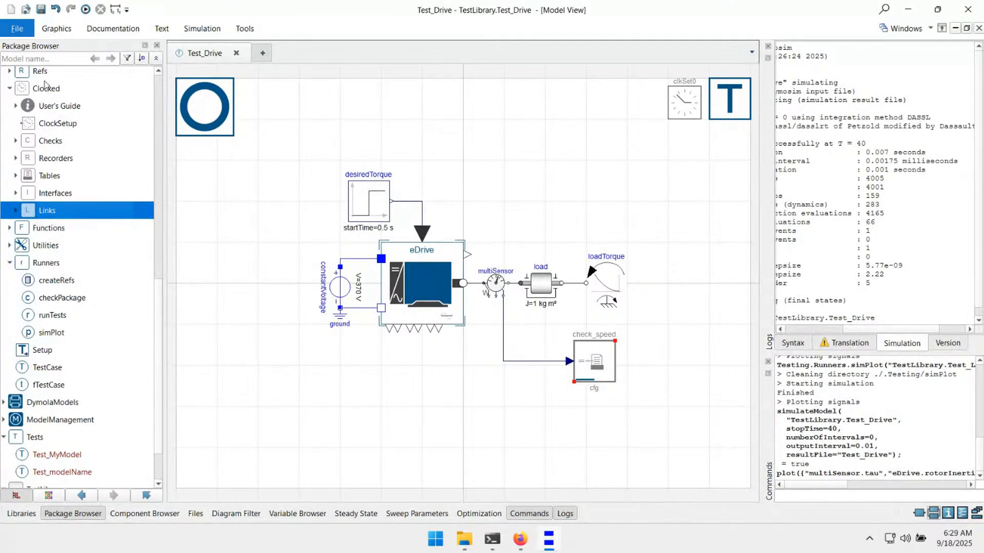
{"action": "left_click", "coordinate": [46, 88]}
{"action": "double_click", "coordinate": [64, 210]}
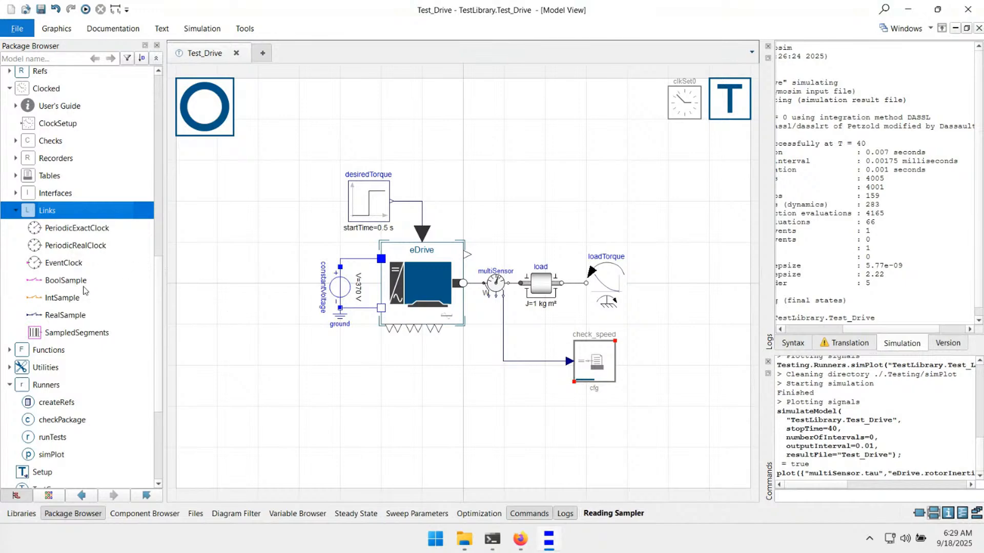
{"action": "left_click_drag", "start_coordinate": [65, 315], "coordinate": [536, 352]}
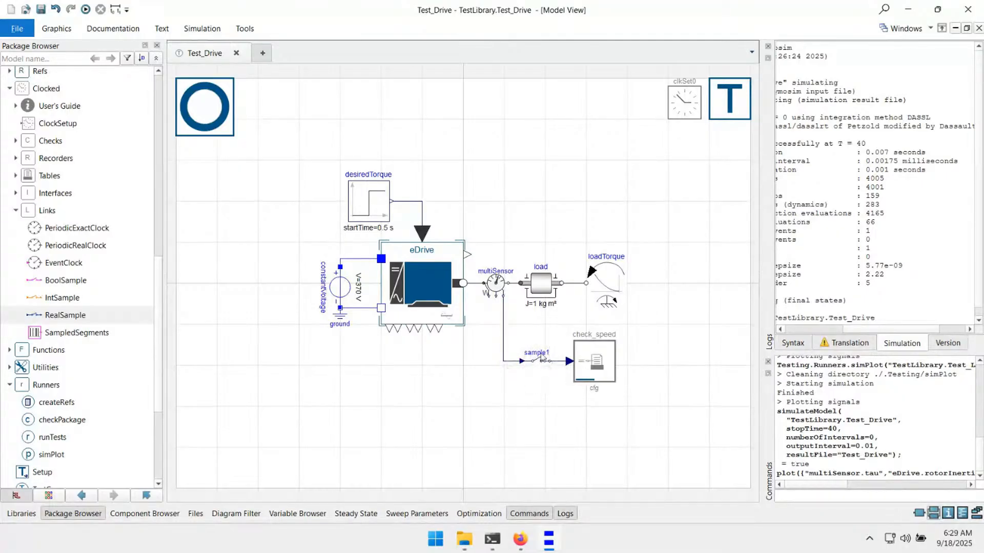
Set the cfg parameter of check_speed to clkSet0.cfg, choosing Setup 0 of the clock setup
{"action": "left_click_drag", "start_coordinate": [298, 149], "coordinate": [647, 318]}
{"action": "left_click_drag", "start_coordinate": [672, 445], "coordinate": [565, 324]}
{"action": "left_click", "coordinate": [671, 381]}
{"action": "left_click", "coordinate": [596, 369]}
{"action": "left_click", "coordinate": [643, 419]}
{"action": "double_click", "coordinate": [683, 105]}
{"action": "left_click_drag", "start_coordinate": [432, 323], "coordinate": [521, 321]}
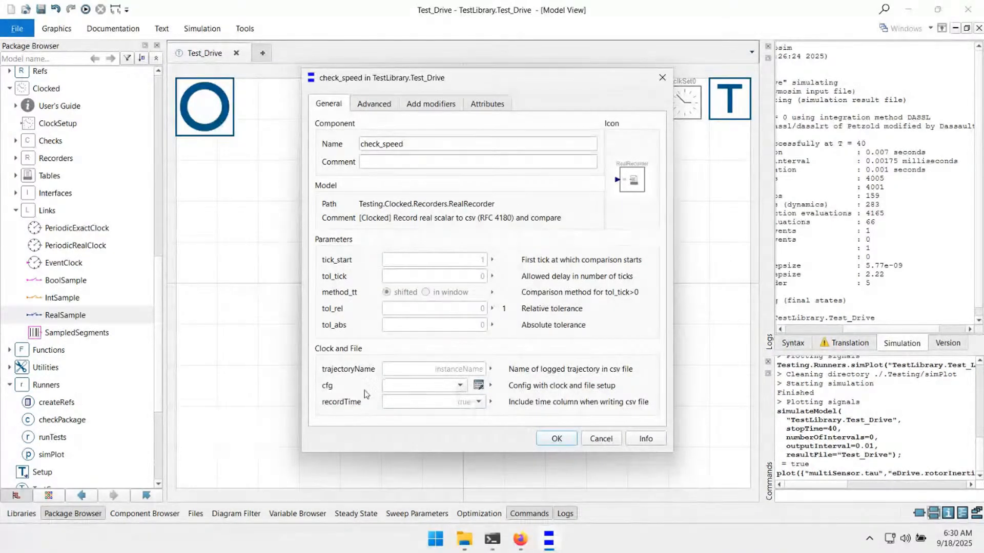
{"action": "left_click", "coordinate": [460, 386]}
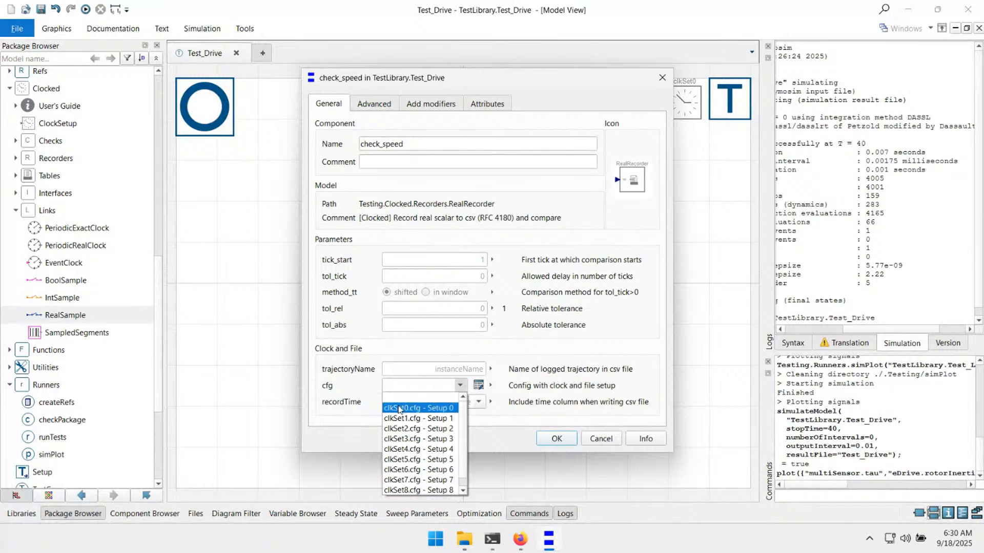
{"action": "left_click", "coordinate": [400, 409]}
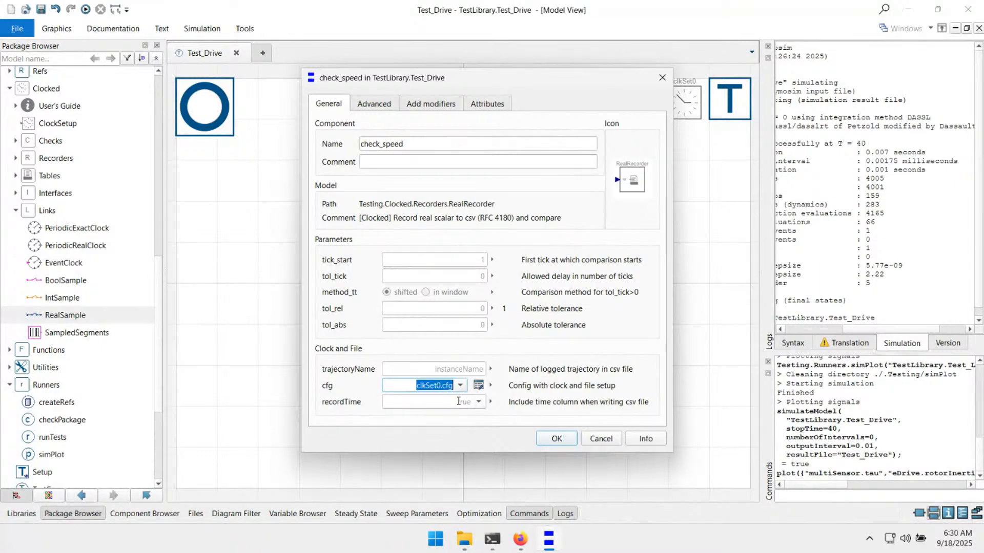
{"action": "left_click", "coordinate": [556, 438]}
Duplicate the sample1 and check_speed blocks and place the copies below the originals
{"action": "left_click_drag", "start_coordinate": [662, 413], "coordinate": [522, 332]}
{"action": "key", "text": "ctrl+d"}
{"action": "left_click_drag", "start_coordinate": [624, 357], "coordinate": [595, 422]}
{"action": "left_click", "coordinate": [493, 427]}
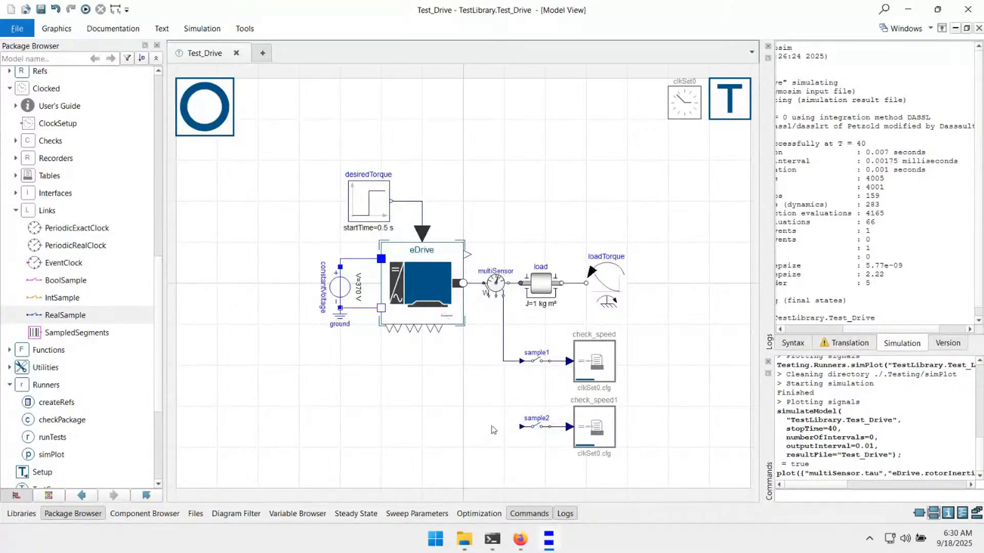
{"action": "left_click_drag", "start_coordinate": [634, 457], "coordinate": [530, 398]}
{"action": "left_click_drag", "start_coordinate": [603, 432], "coordinate": [607, 441]}
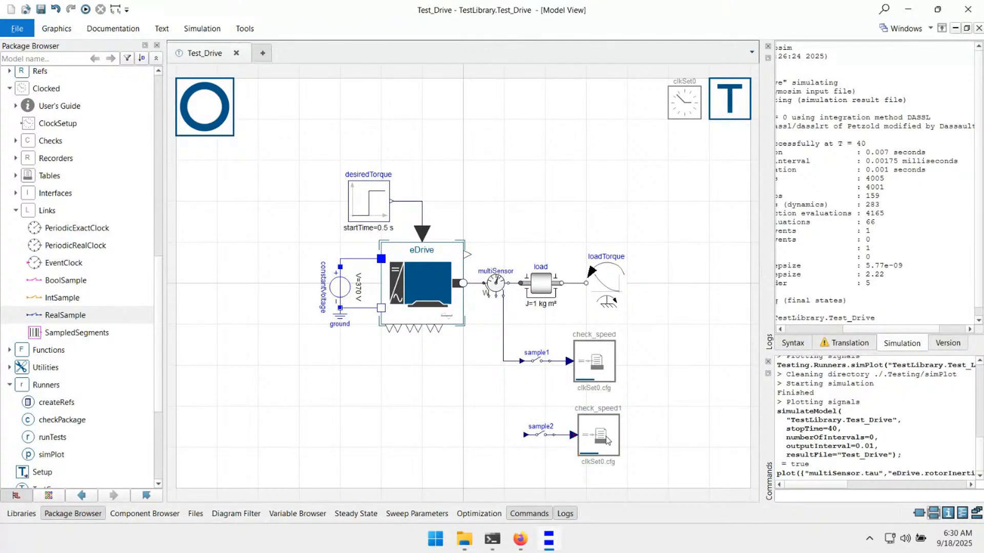
Rename the duplicated recorder block check_torque
{"action": "double_click", "coordinate": [607, 439]}
{"action": "left_click", "coordinate": [421, 143]}
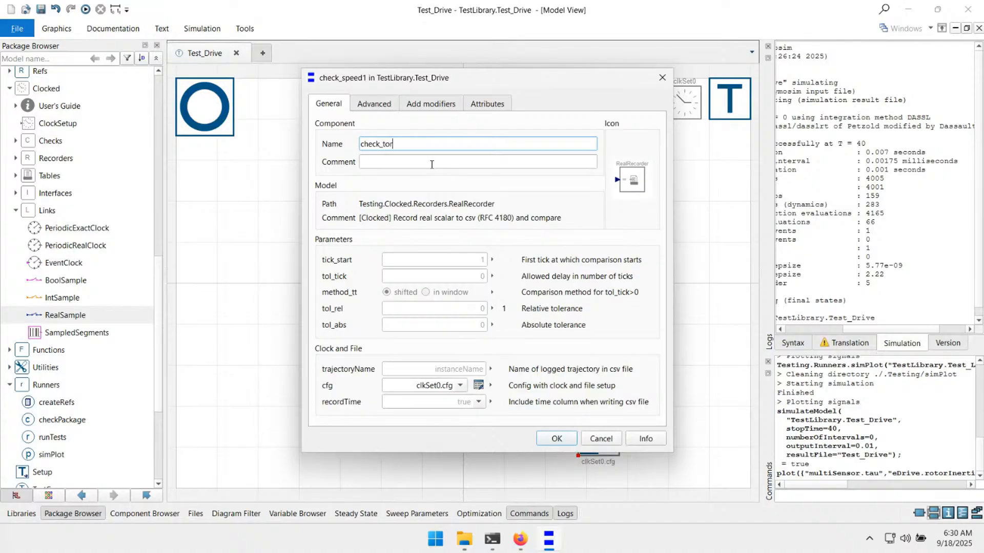
{"action": "type", "text": "torque"}
{"action": "left_click", "coordinate": [547, 436]}
Connect the torque output of multiSensor to sample2 and align sample2 and check_torque with the connection line
{"action": "left_click_drag", "start_coordinate": [498, 296], "coordinate": [524, 434]}
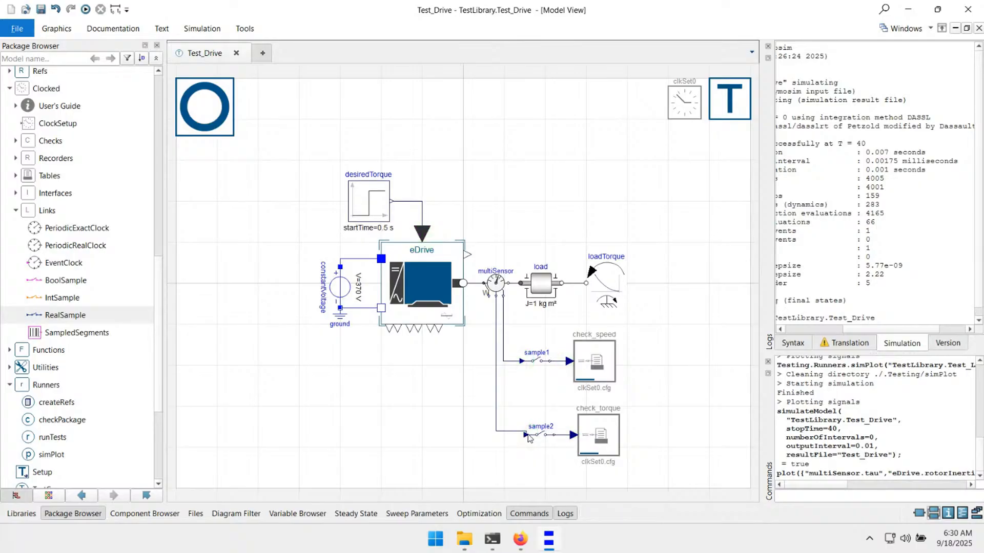
{"action": "left_click_drag", "start_coordinate": [660, 469], "coordinate": [539, 414]}
{"action": "key", "text": "Up"}
{"action": "left_click", "coordinate": [689, 432]}
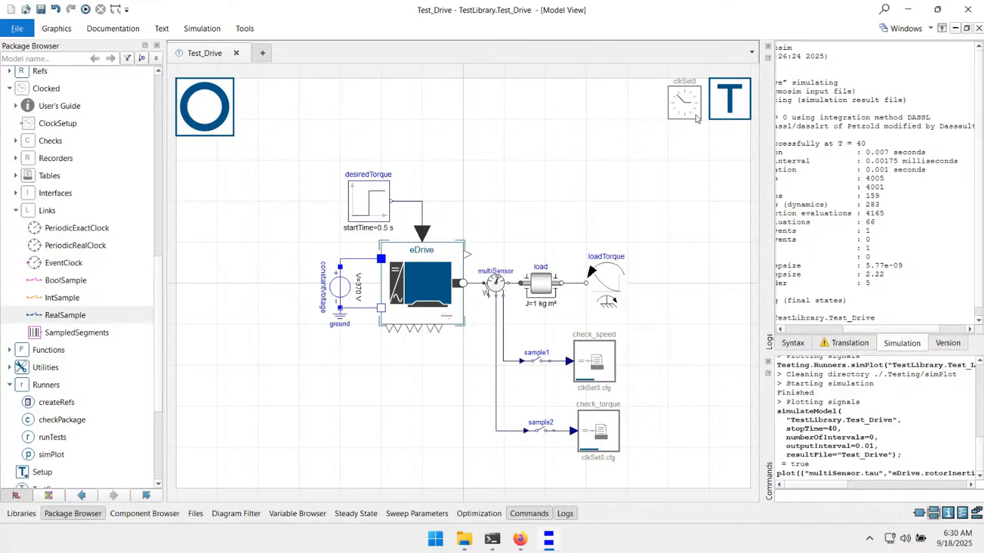
Review the mode options in the parameters of the setup component, then cancel without changing them
{"action": "double_click", "coordinate": [715, 109]}
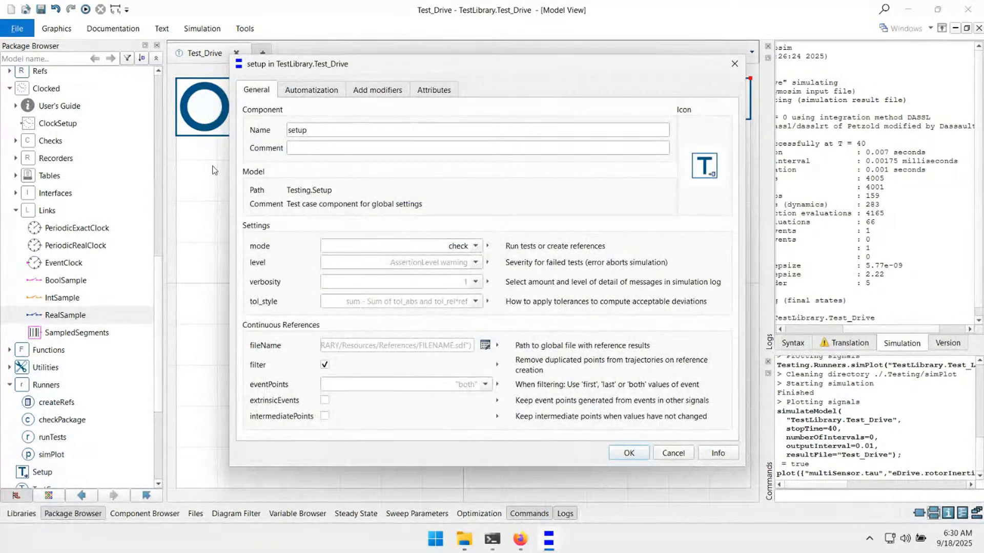
{"action": "left_click", "coordinate": [475, 245]}
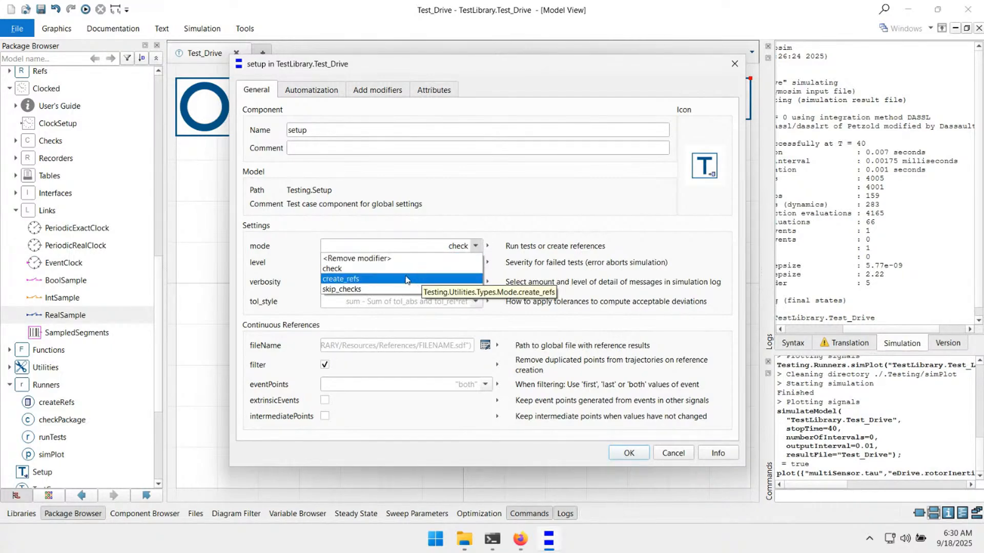
{"action": "left_click", "coordinate": [607, 140]}
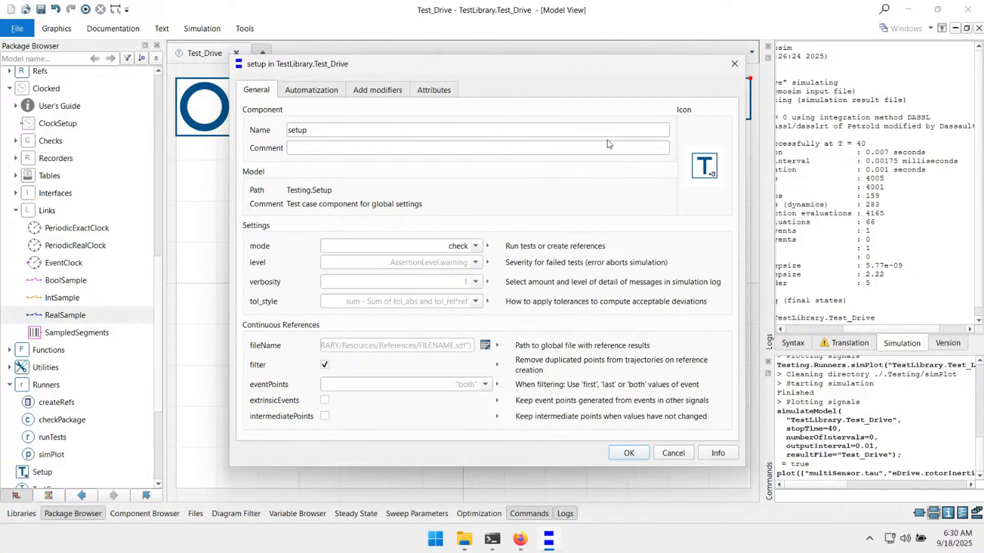
{"action": "key", "text": "Escape"}
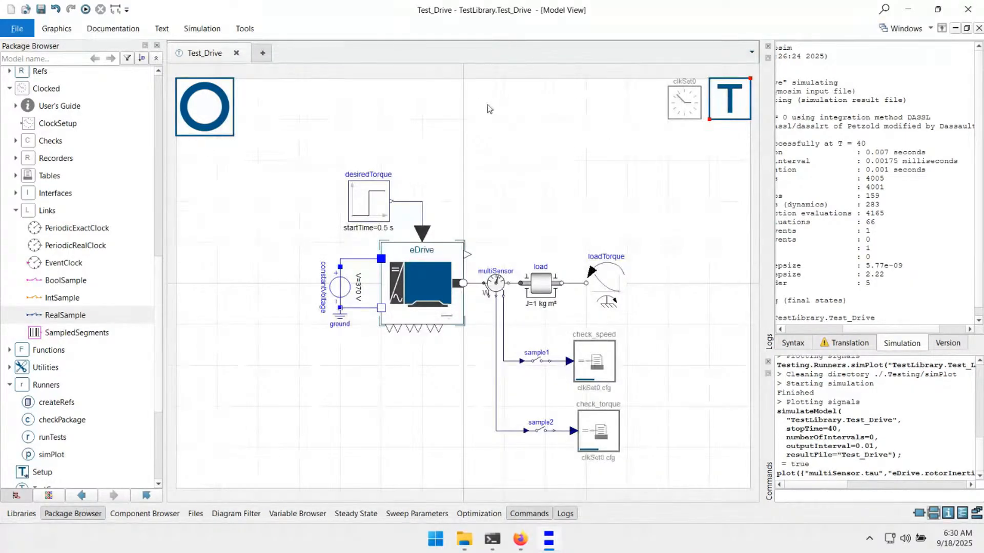
Inspect the inputs, simulation and output settings of the createRefs function for TestLibrary.Test_Drive, then close it
{"action": "left_click", "coordinate": [245, 29]}
{"action": "left_click", "coordinate": [711, 61]}
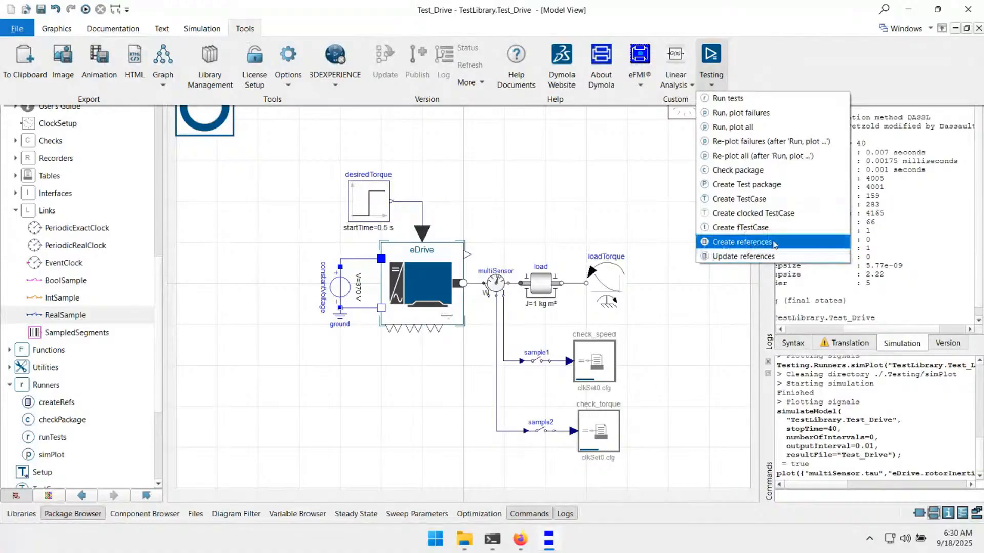
{"action": "left_click", "coordinate": [733, 243]}
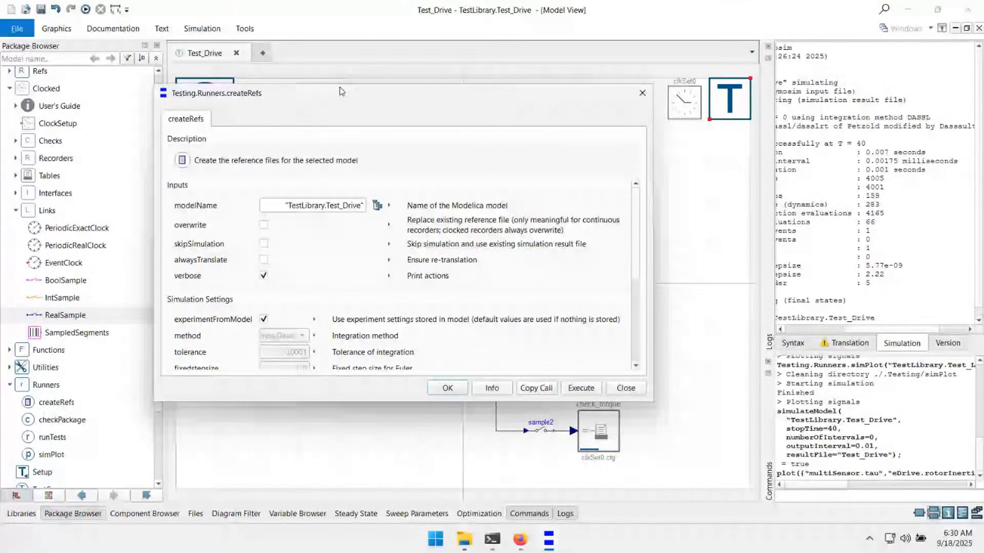
{"action": "left_click_drag", "start_coordinate": [343, 92], "coordinate": [271, 58]}
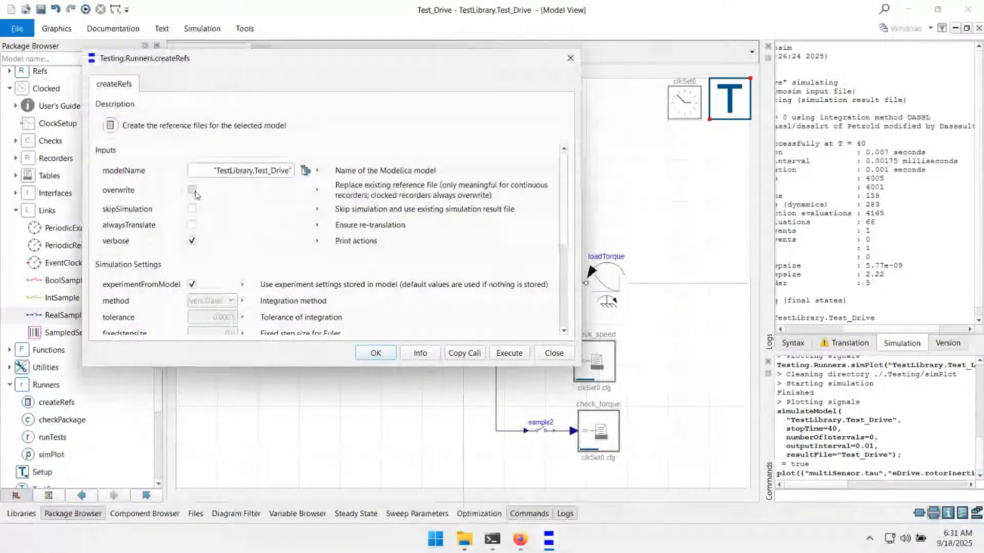
{"action": "scroll", "coordinate": [198, 248], "scroll_direction": "down", "scroll_amount": 2}
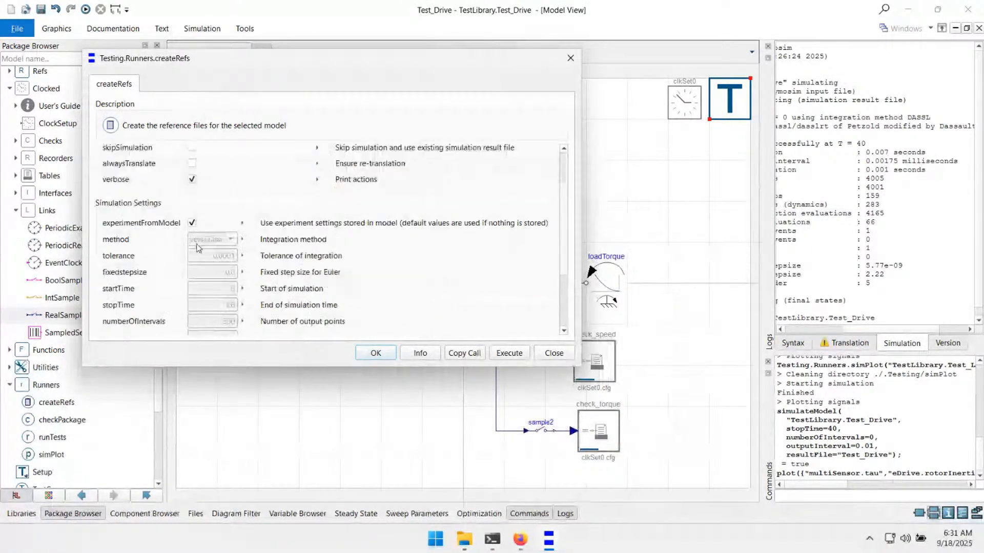
{"action": "scroll", "coordinate": [199, 299], "scroll_direction": "down", "scroll_amount": 3}
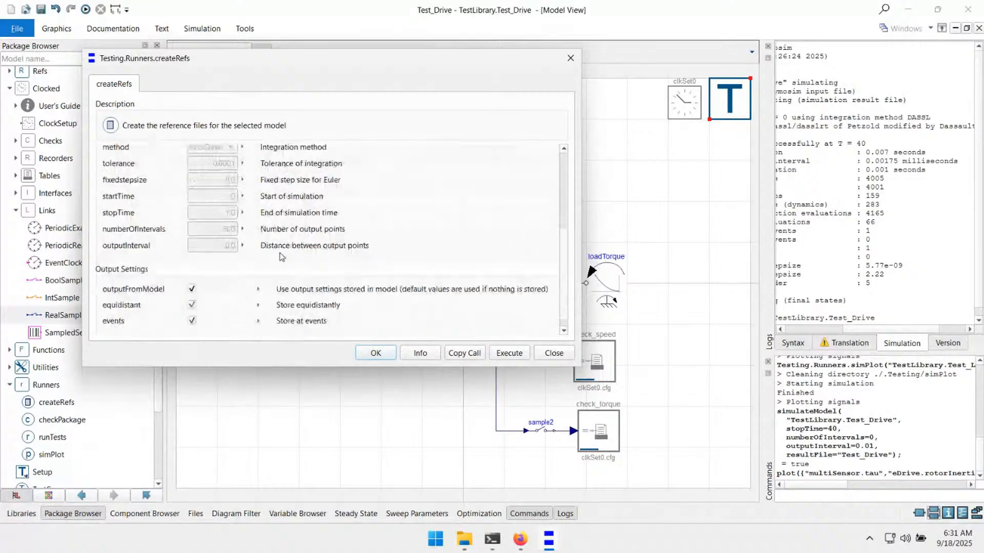
{"action": "left_click", "coordinate": [554, 353]}
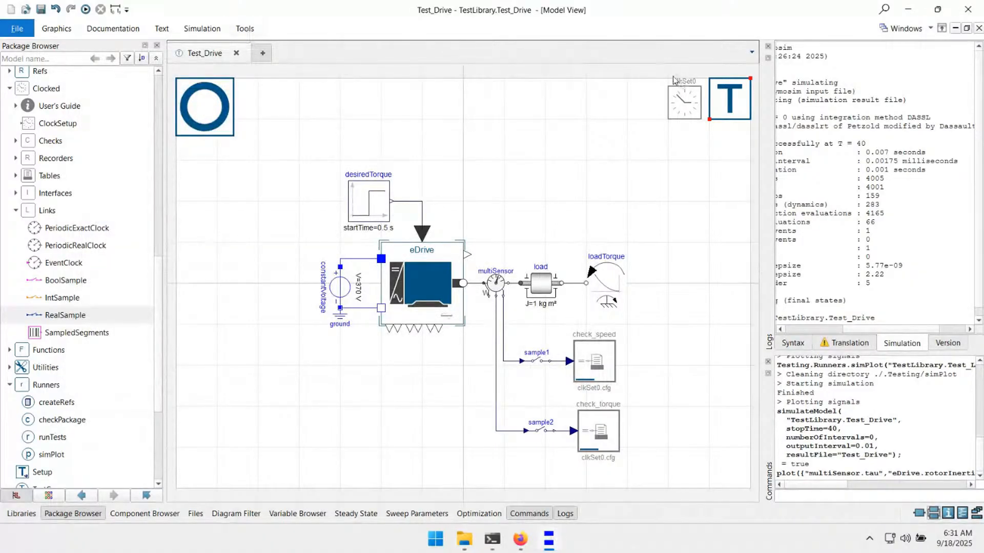
Create the reference files for Test_Drive with the Testing library's Create references command
{"action": "left_click", "coordinate": [246, 30]}
{"action": "left_click", "coordinate": [711, 77]}
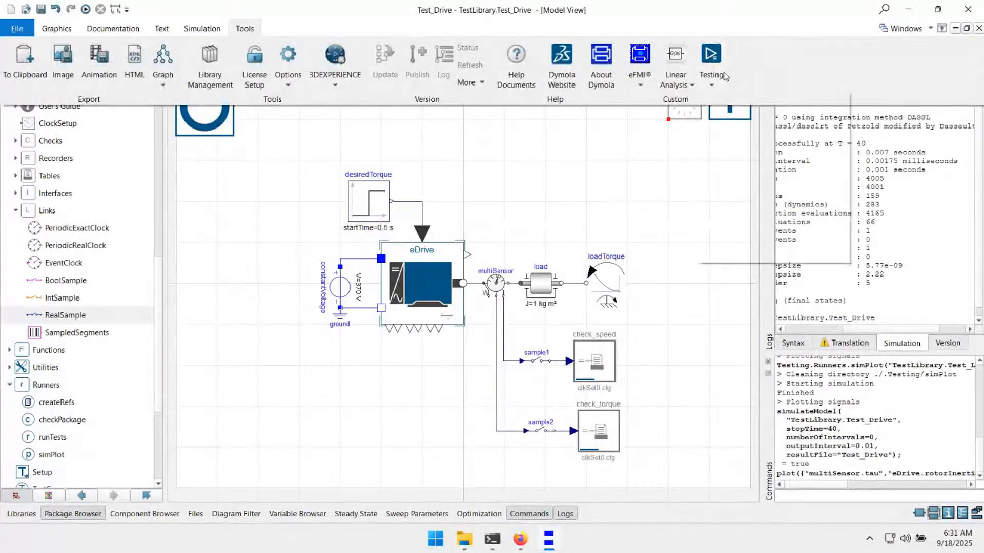
{"action": "left_click", "coordinate": [746, 241]}
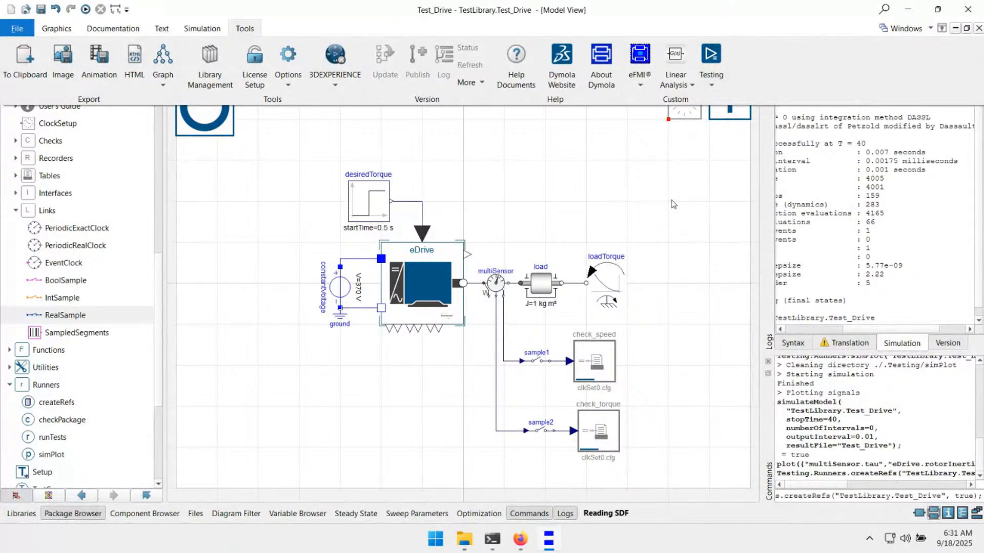
Switch to File Explorer, open Test_Drive.csv from TestLibrary's Resources folder, inspect its recorded columns, and close the file
{"action": "left_click", "coordinate": [463, 540]}
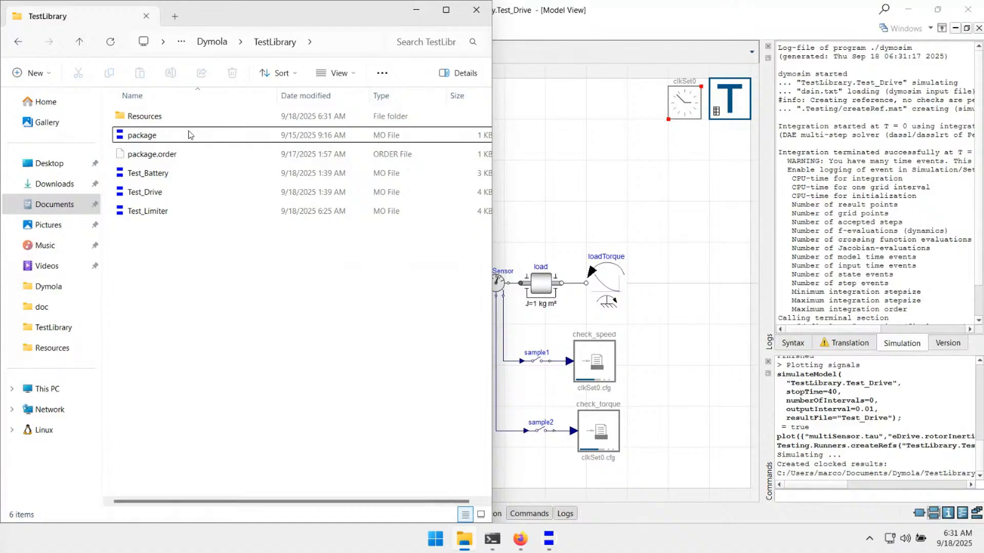
{"action": "double_click", "coordinate": [160, 117]}
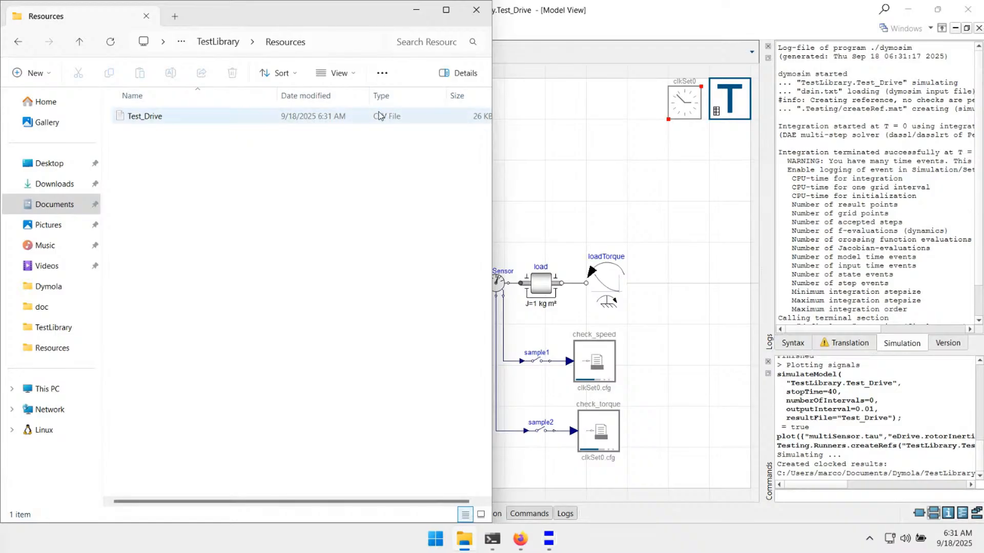
{"action": "double_click", "coordinate": [161, 119]}
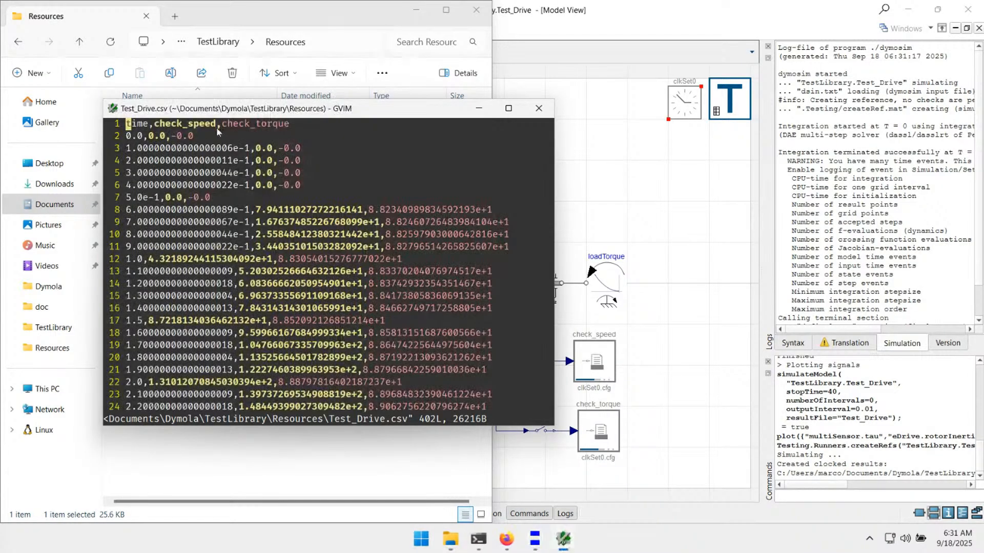
{"action": "left_click_drag", "start_coordinate": [314, 111], "coordinate": [256, 92]}
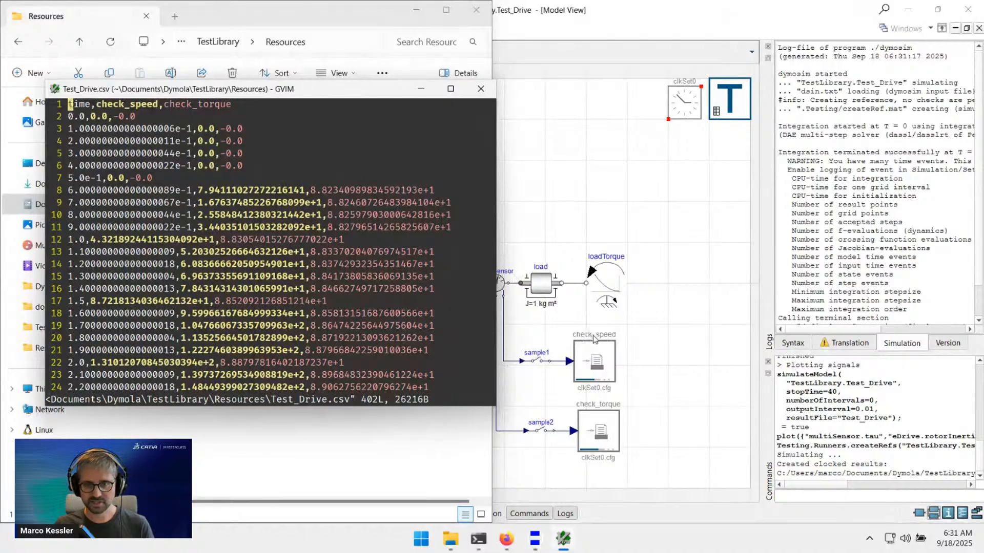
{"action": "left_click", "coordinate": [482, 95]}
Review the name, trajectoryName and recordTime parameters of check_speed, then close its dialog without changes
{"action": "double_click", "coordinate": [589, 353]}
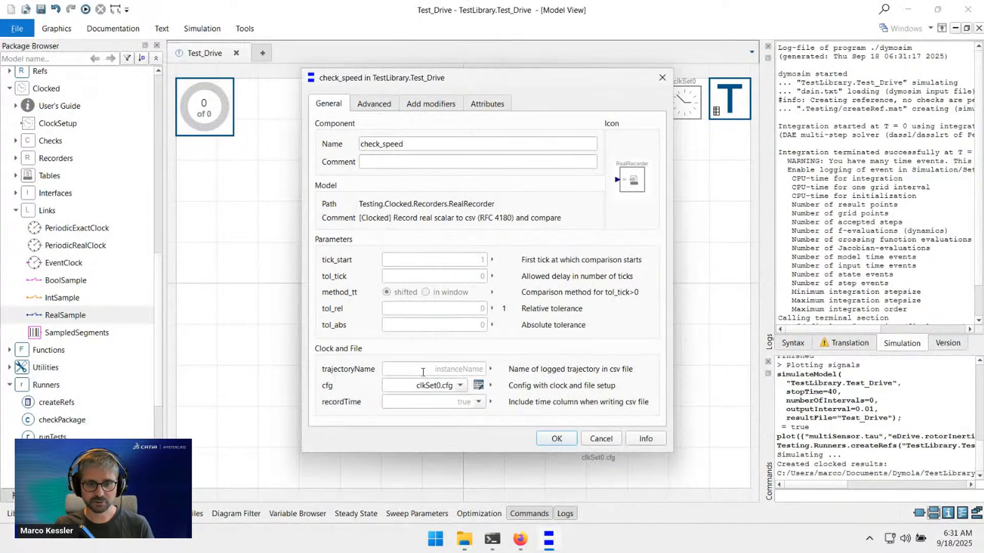
{"action": "double_click", "coordinate": [353, 139]}
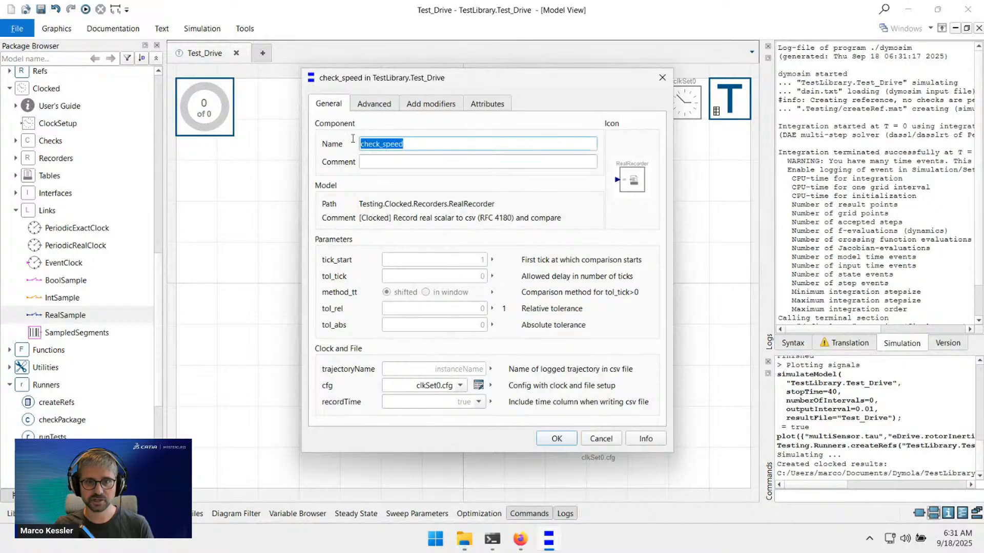
{"action": "left_click", "coordinate": [480, 403]}
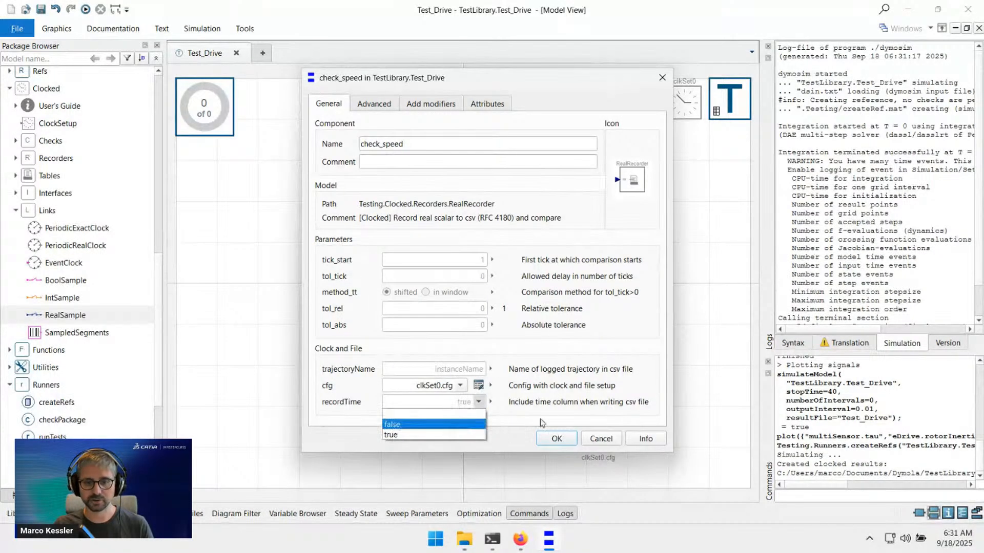
{"action": "left_click", "coordinate": [562, 405]}
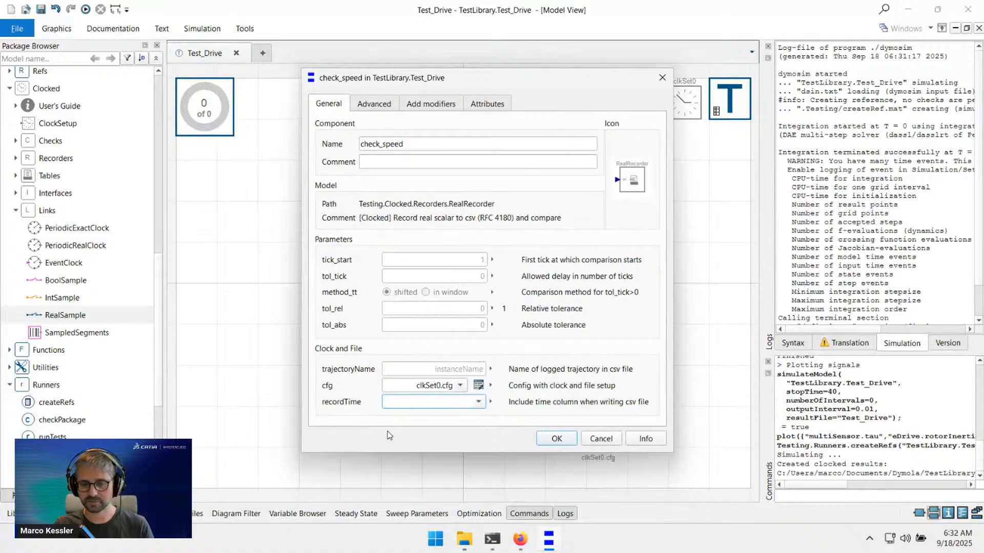
{"action": "key", "text": "Escape"}
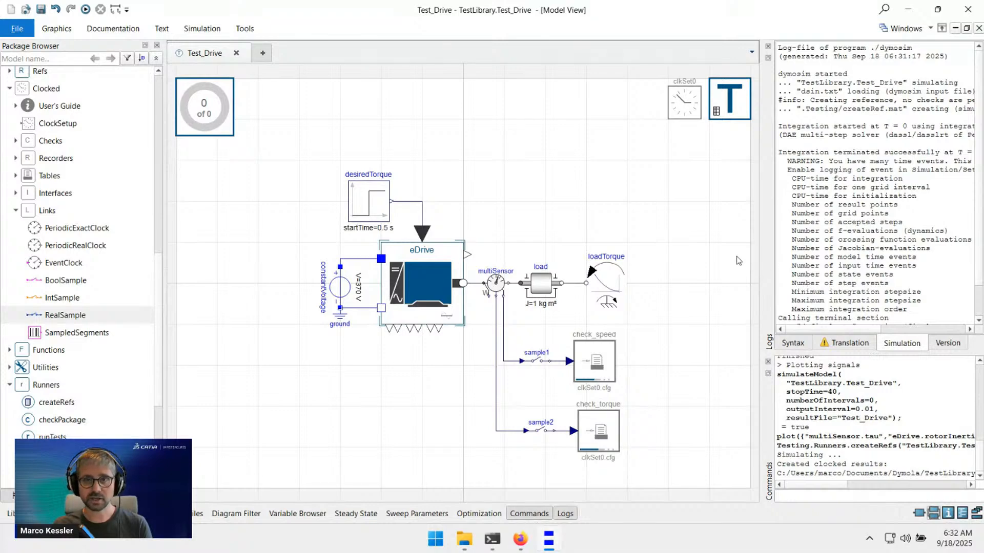
Simulate Test_Drive and inspect the check_speed and check_torque lines in the simulation log
{"action": "key", "text": "F10"}
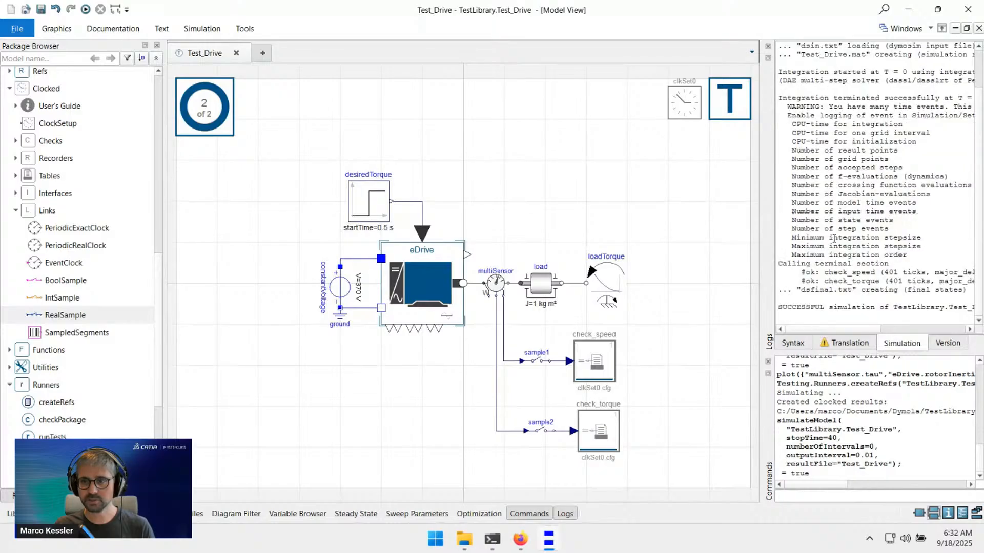
{"action": "left_click_drag", "start_coordinate": [819, 273], "coordinate": [907, 281]}
{"action": "left_click_drag", "start_coordinate": [797, 274], "coordinate": [911, 281]}
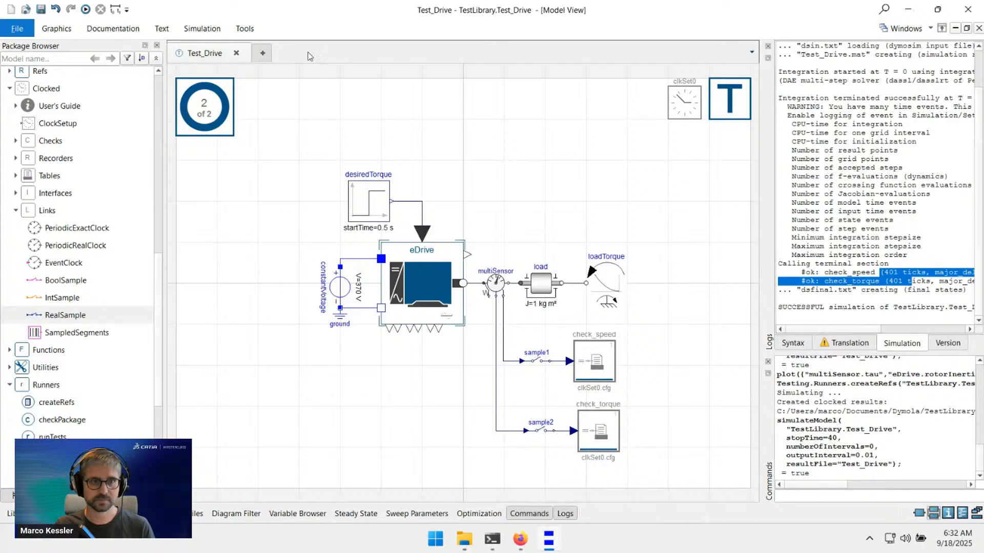
Run the Testing library's Run, plot all command on Test_Drive and maximize the check_torque plot
{"action": "left_click", "coordinate": [241, 30]}
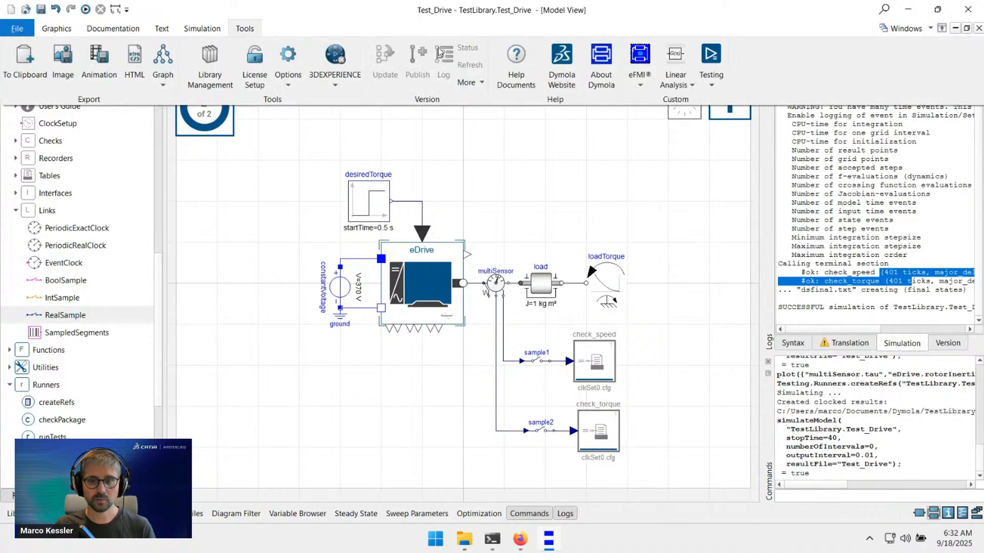
{"action": "left_click", "coordinate": [720, 64]}
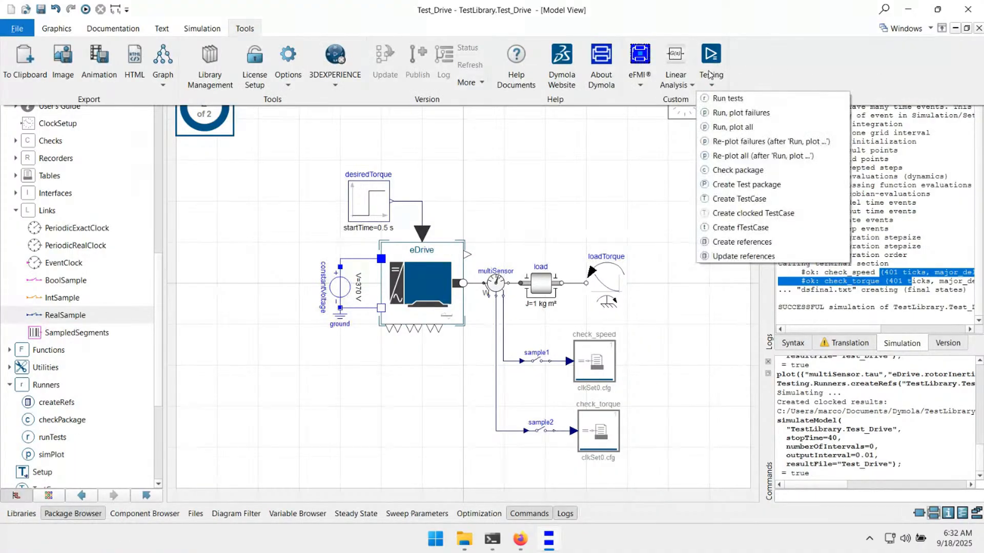
{"action": "left_click", "coordinate": [817, 127]}
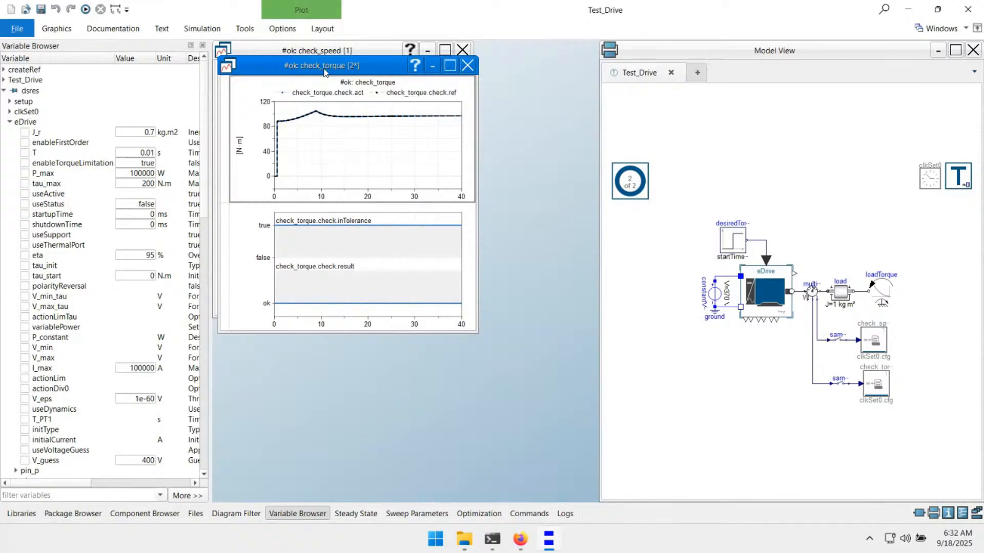
{"action": "left_click_drag", "start_coordinate": [323, 69], "coordinate": [379, 89]}
{"action": "double_click", "coordinate": [379, 89]}
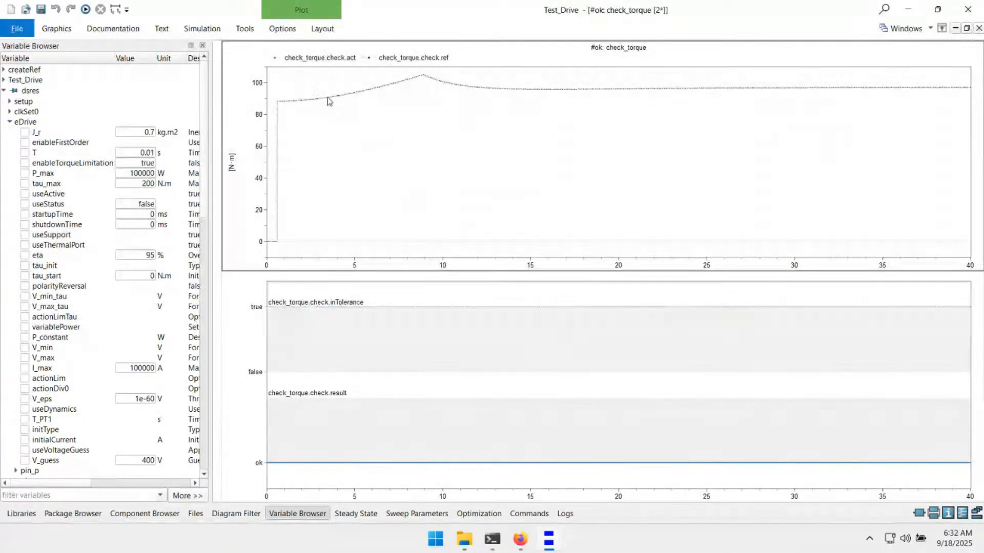
Add the sample2.u signal to the check_torque plot for comparison around the initial torque step
{"action": "mouse_move", "coordinate": [397, 85]}
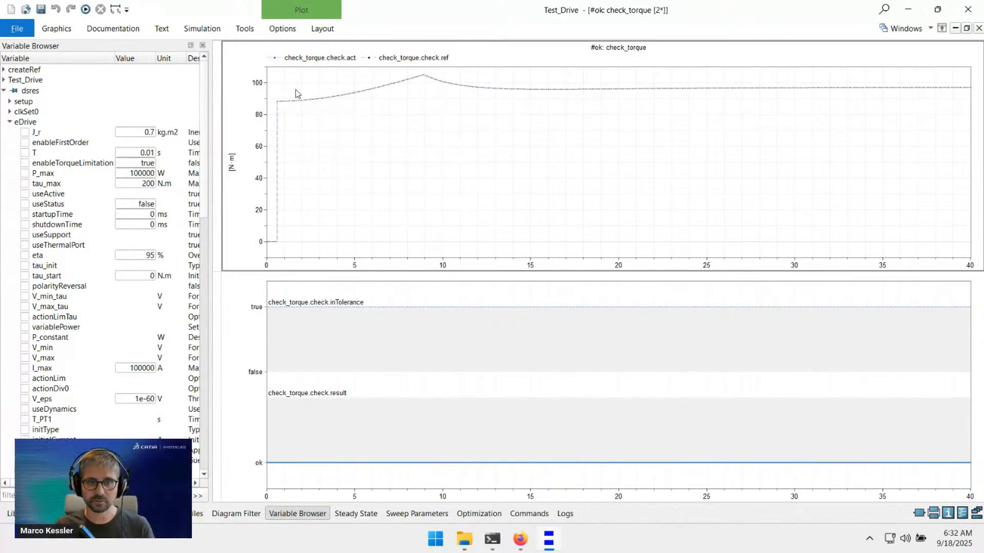
{"action": "left_click_drag", "start_coordinate": [292, 90], "coordinate": [270, 248]}
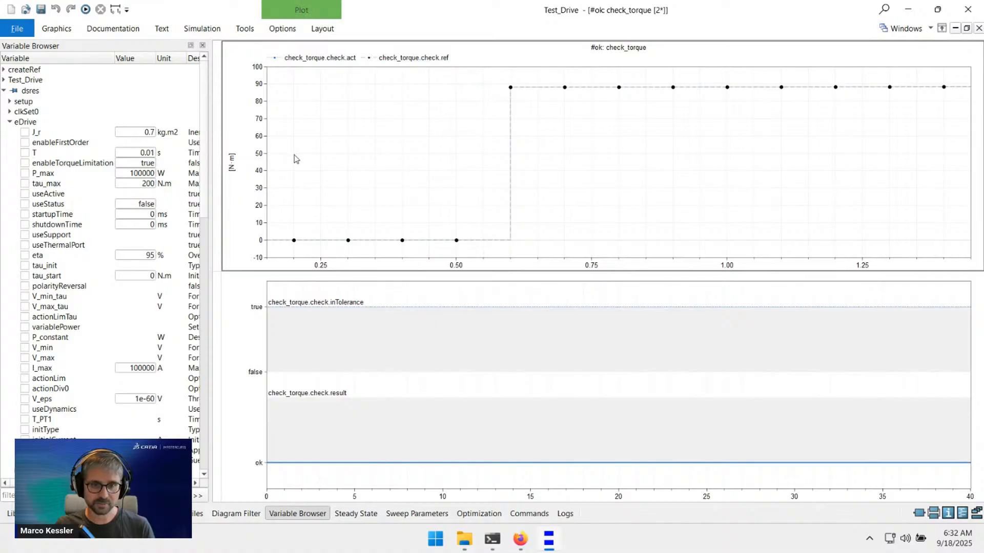
{"action": "left_click", "coordinate": [9, 121]}
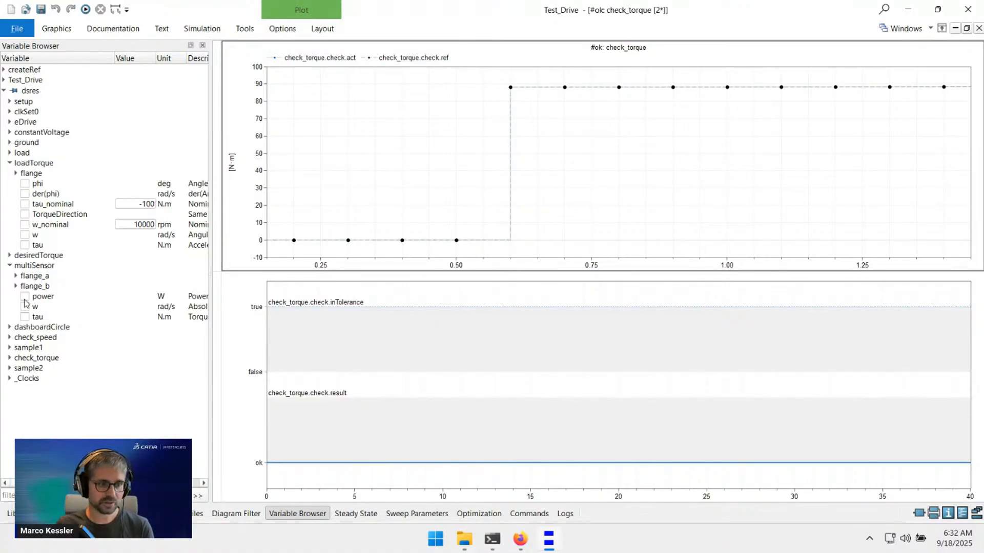
{"action": "left_click", "coordinate": [10, 368]}
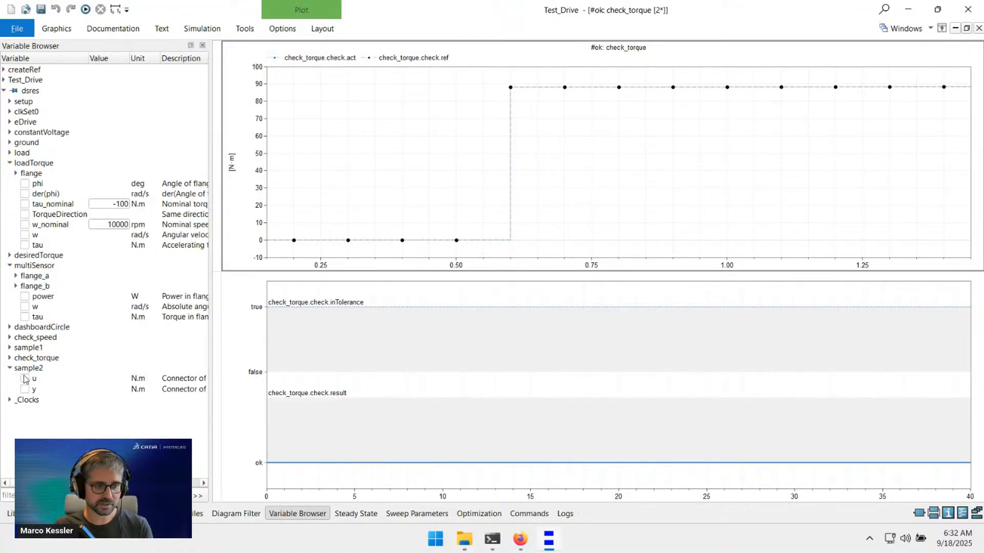
{"action": "left_click", "coordinate": [24, 378]}
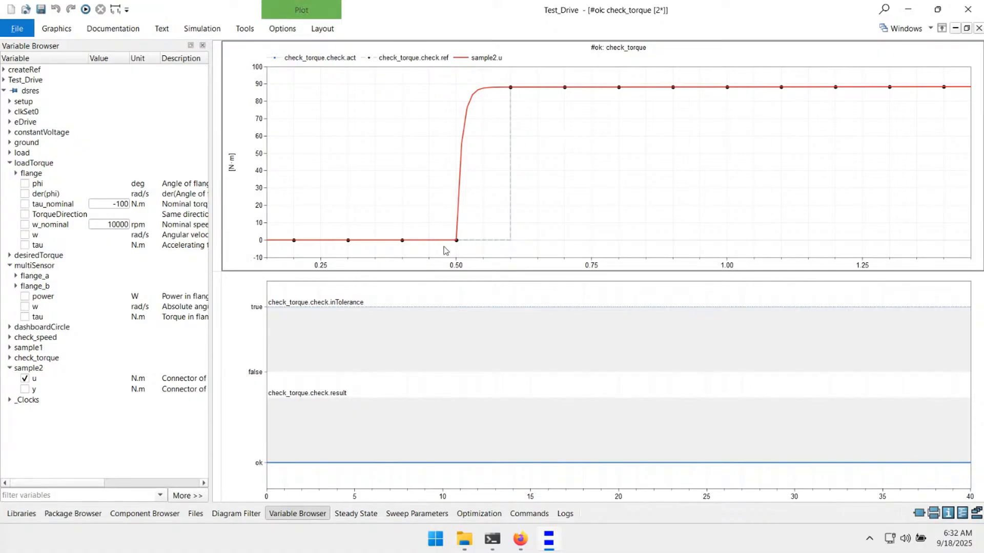
Examine the sample2.u curve between clock ticks at the torque step, restore the full plot range, and return to the model diagram
{"action": "mouse_move", "coordinate": [456, 232]}
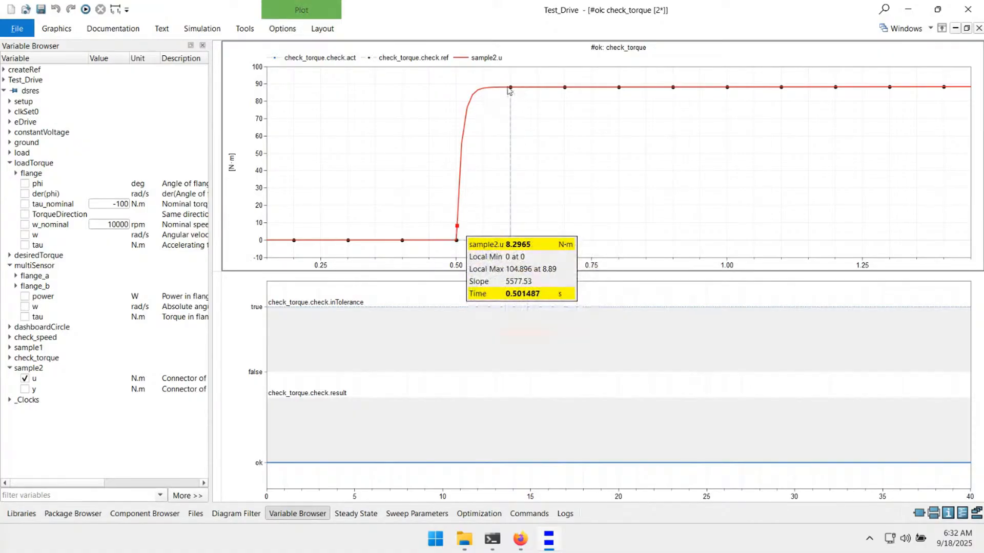
{"action": "mouse_move", "coordinate": [458, 189]}
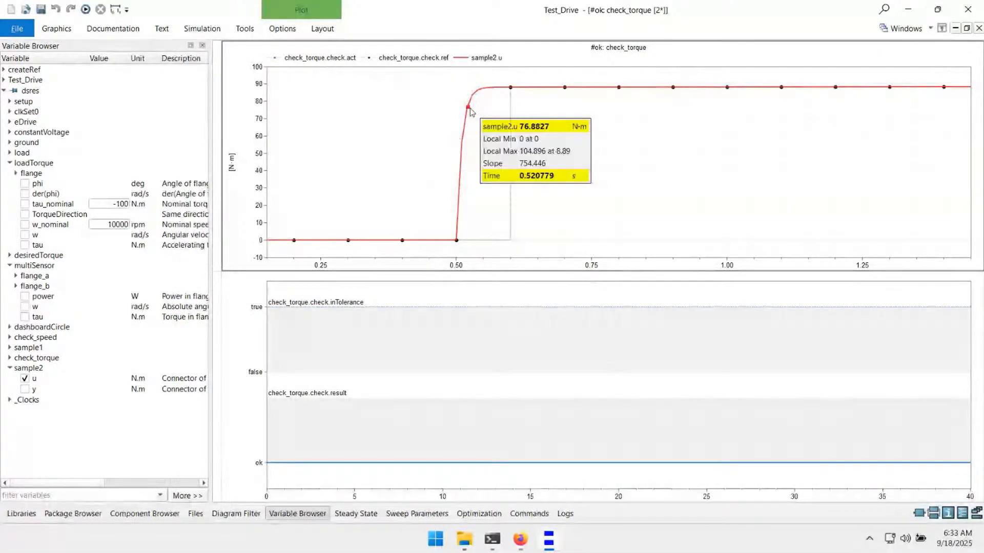
{"action": "mouse_move", "coordinate": [461, 105]}
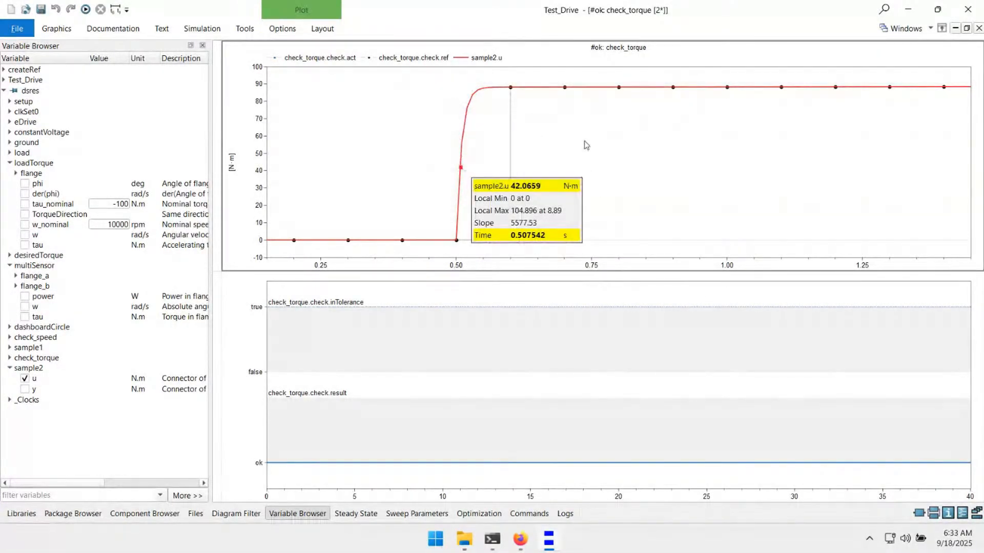
{"action": "right_click", "coordinate": [584, 140]}
{"action": "left_click", "coordinate": [666, 218]}
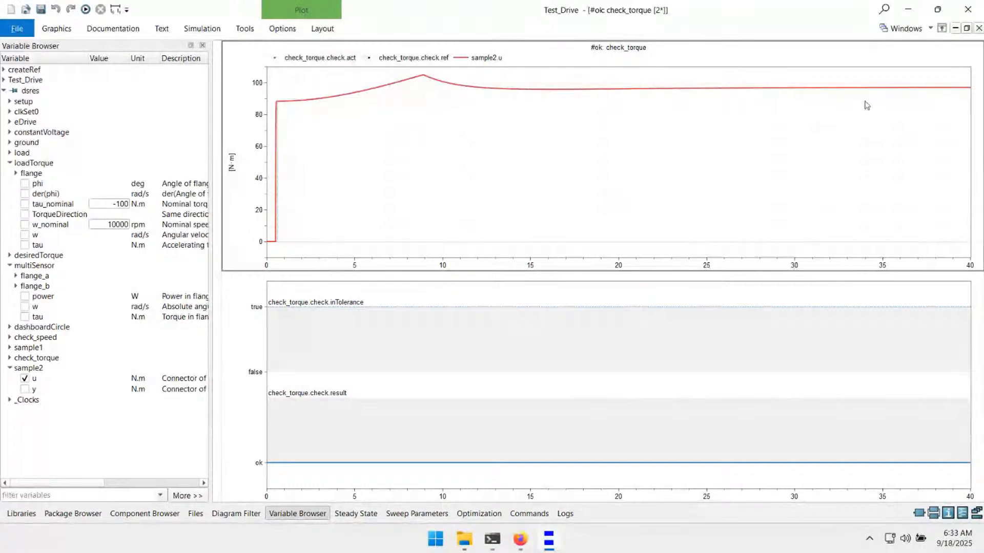
{"action": "left_click", "coordinate": [955, 28]}
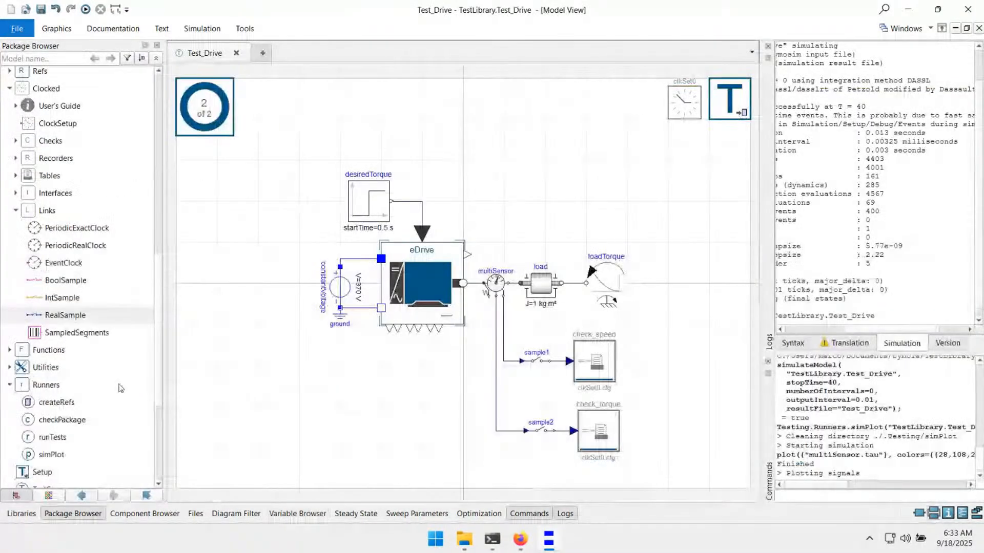
Add a SampledSegments block and an EventClock block in a row before clkSet0 in the diagram
{"action": "left_click", "coordinate": [55, 334]}
{"action": "left_click_drag", "start_coordinate": [55, 338], "coordinate": [544, 105]}
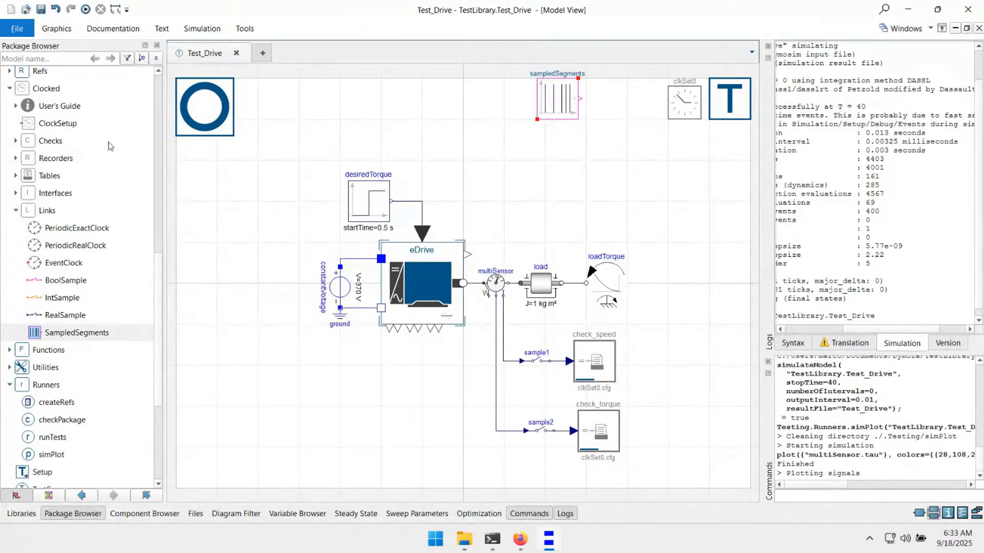
{"action": "left_click", "coordinate": [50, 210]}
{"action": "left_click", "coordinate": [58, 334]}
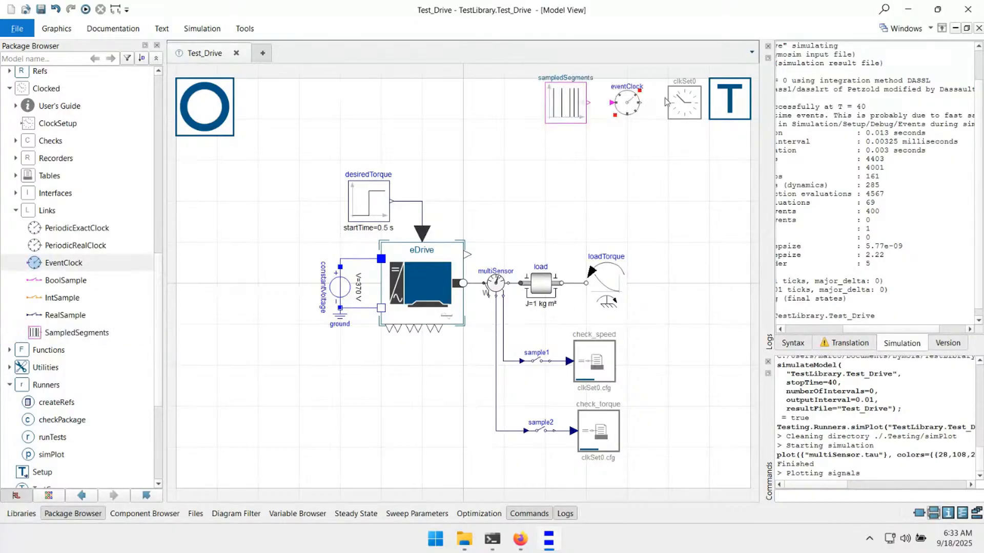
Change the clockType of clkSet0 to External
{"action": "double_click", "coordinate": [685, 102]}
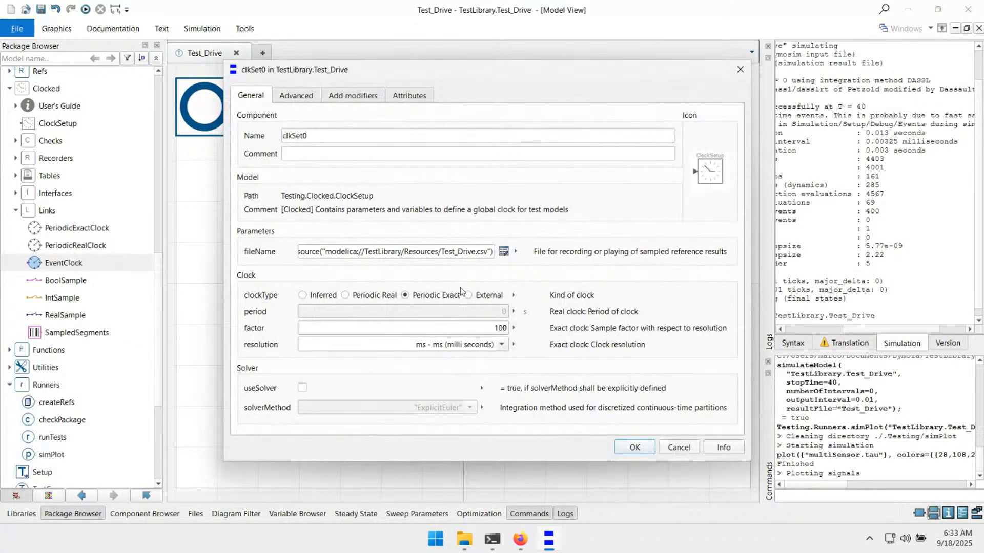
{"action": "left_click", "coordinate": [482, 296]}
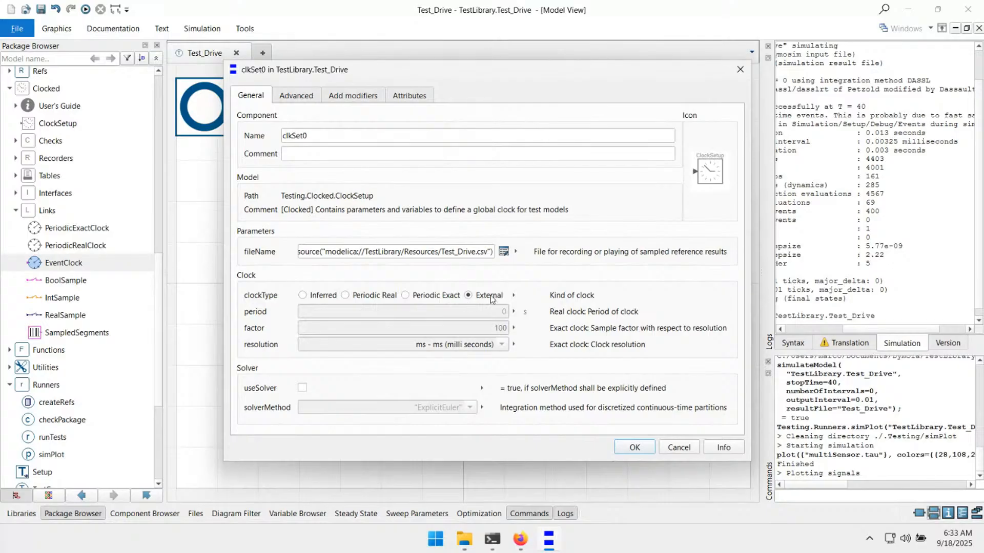
{"action": "left_click", "coordinate": [635, 448]}
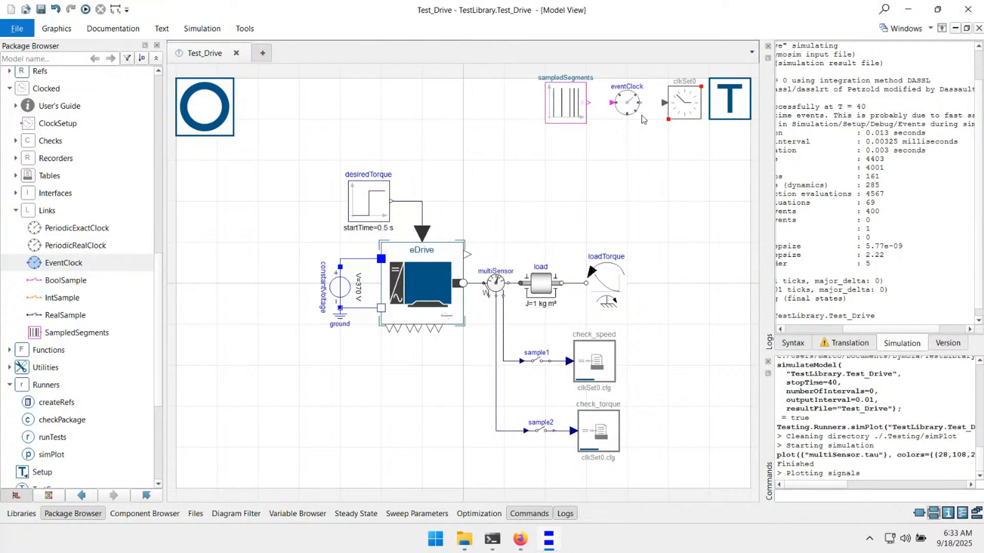
Connect the output of sampledSegments to eventClock and the output of eventClock to clkSet0
{"action": "left_click_drag", "start_coordinate": [641, 106], "coordinate": [665, 103]}
{"action": "left_click", "coordinate": [626, 100]}
{"action": "left_click_drag", "start_coordinate": [589, 103], "coordinate": [612, 102]}
{"action": "left_click", "coordinate": [580, 100]}
Set the segments of sampledSegments to two rows: start 0 with sampling time 1e-3, and start 0.6 with sampling time 0.5
{"action": "double_click", "coordinate": [549, 91]}
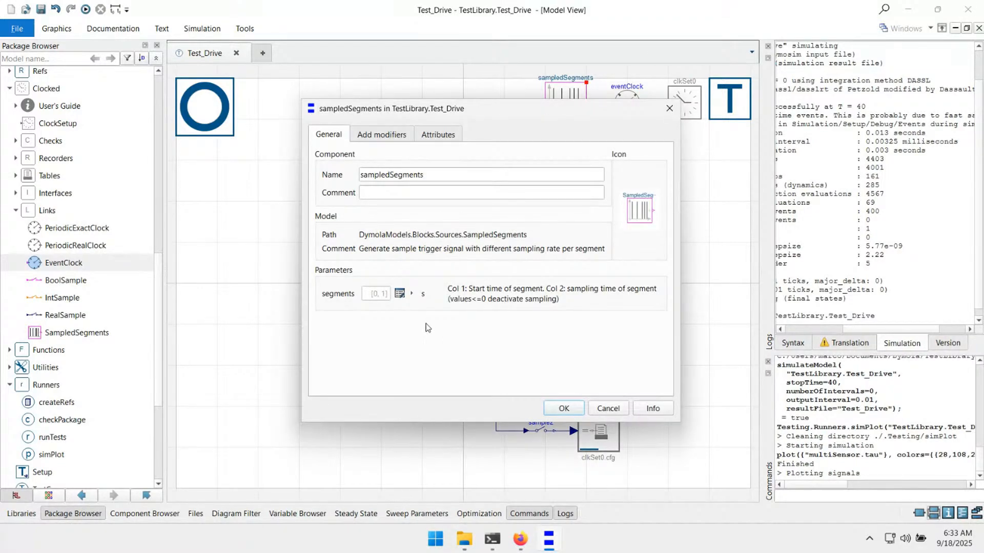
{"action": "left_click", "coordinate": [399, 294]}
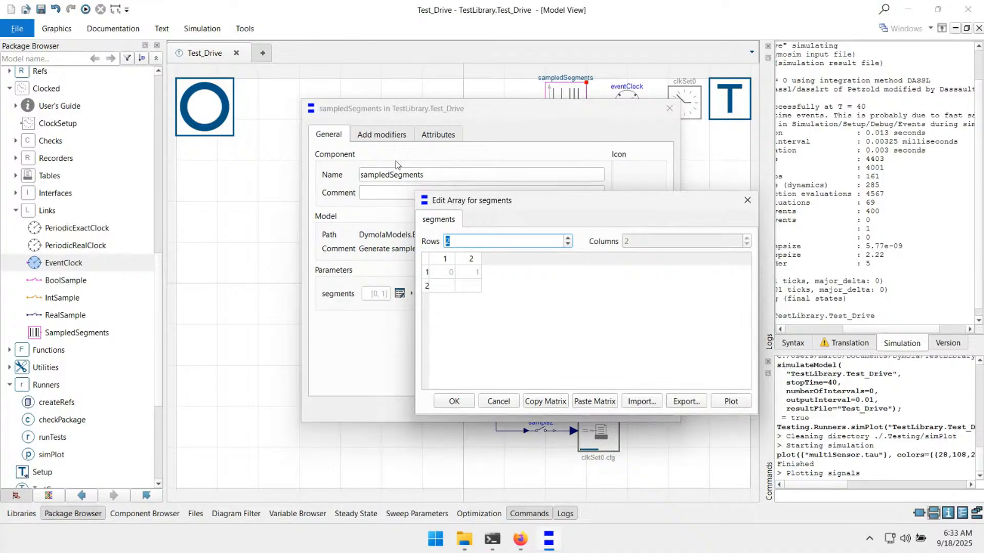
{"action": "double_click", "coordinate": [451, 272]}
{"action": "double_click", "coordinate": [466, 275]}
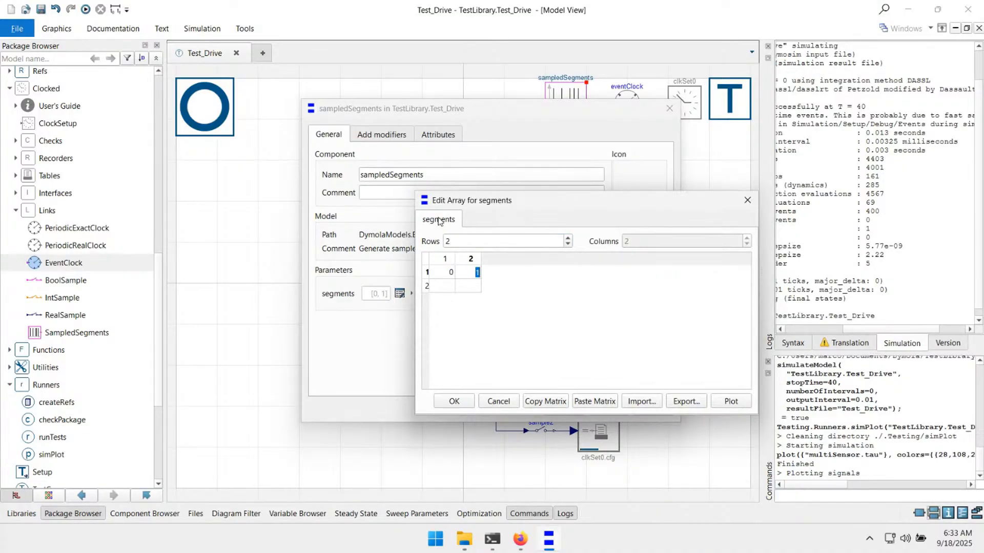
{"action": "key", "text": "Tab"}
{"action": "type", "text": "0.6"}
{"action": "key", "text": "Tab"}
{"action": "left_click", "coordinate": [429, 286]}
{"action": "left_click", "coordinate": [471, 285]}
{"action": "left_click", "coordinate": [455, 401]}
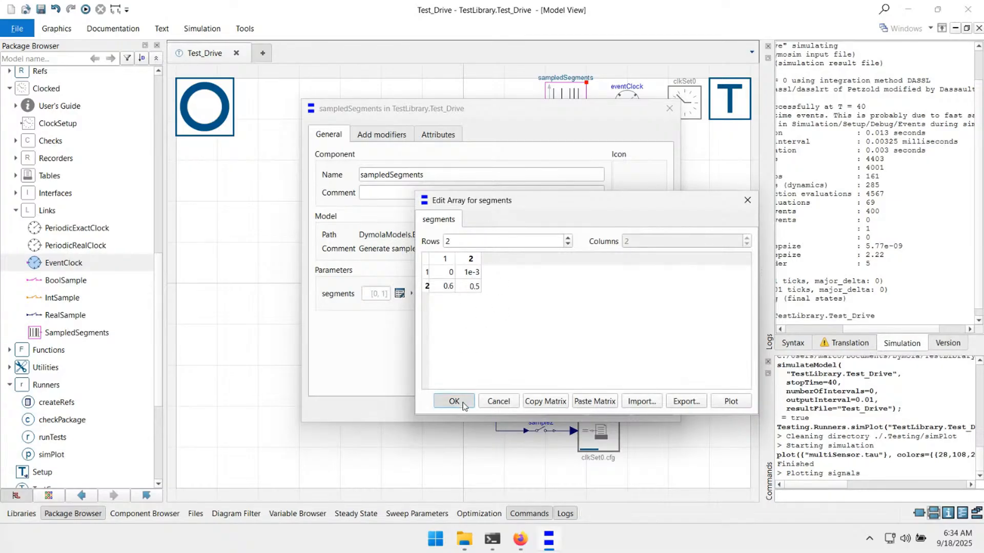
{"action": "left_click", "coordinate": [564, 408]}
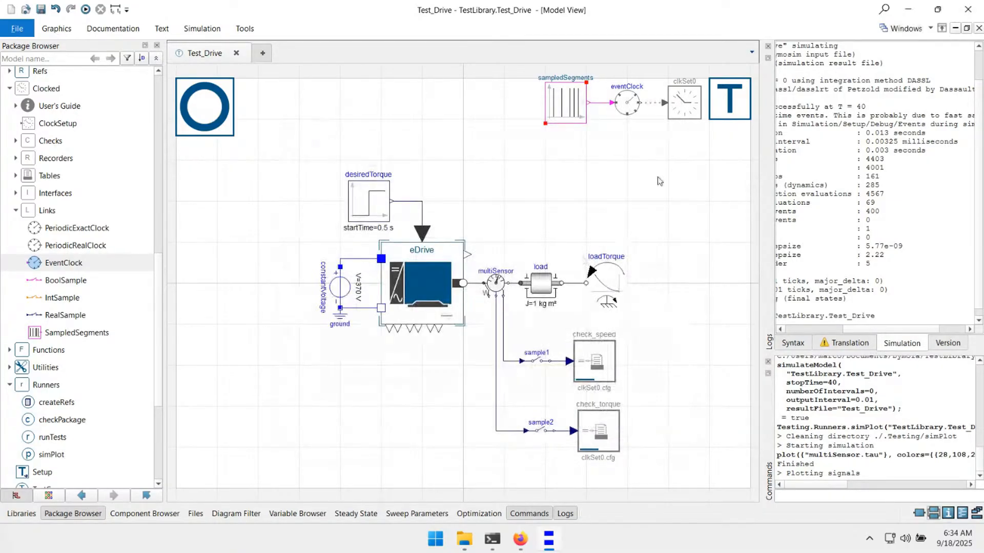
Update the stored clocked references of Test_Drive using the variable-rate sampling
{"action": "left_click", "coordinate": [249, 31]}
{"action": "left_click", "coordinate": [711, 72]}
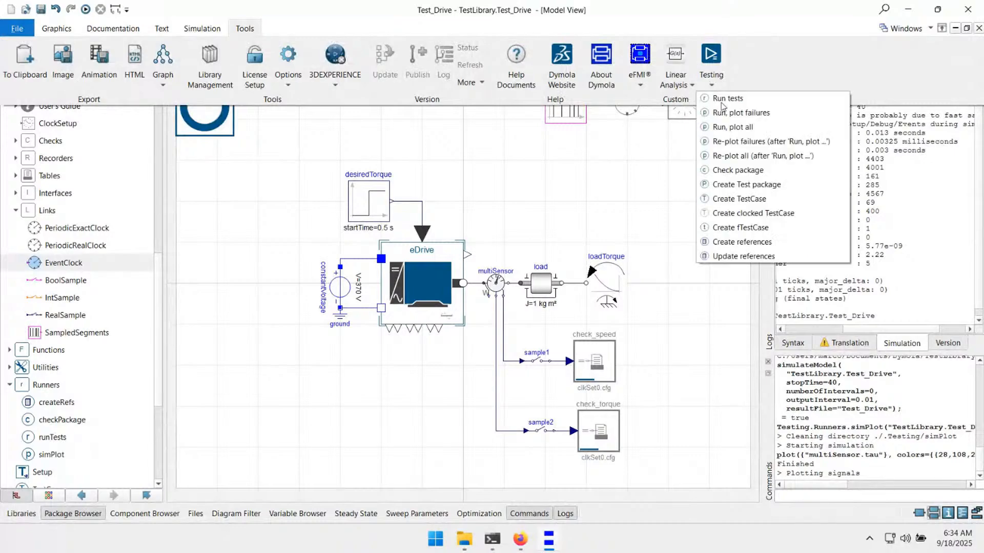
{"action": "left_click", "coordinate": [773, 253]}
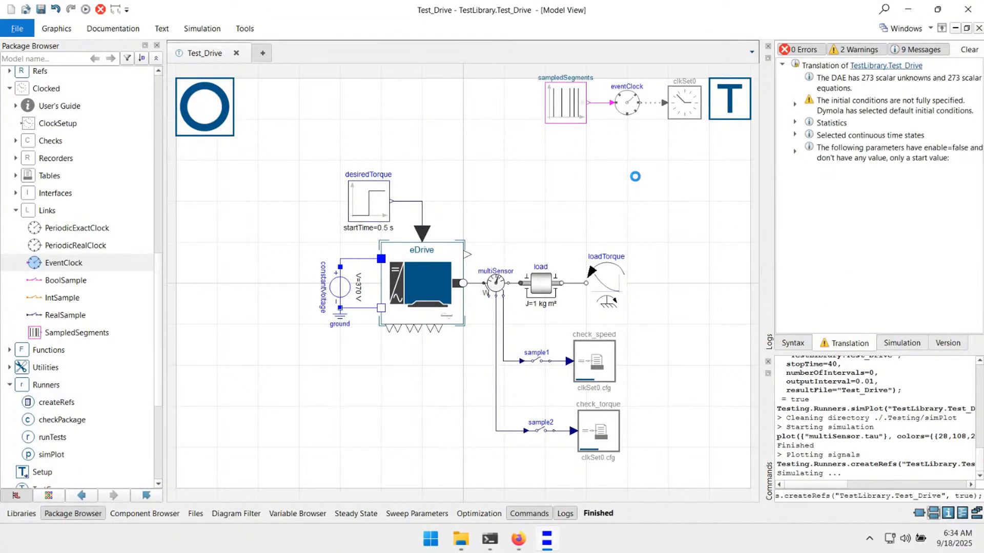
Run the Test_Drive test and plot all of its checked signals
{"action": "left_click", "coordinate": [245, 28]}
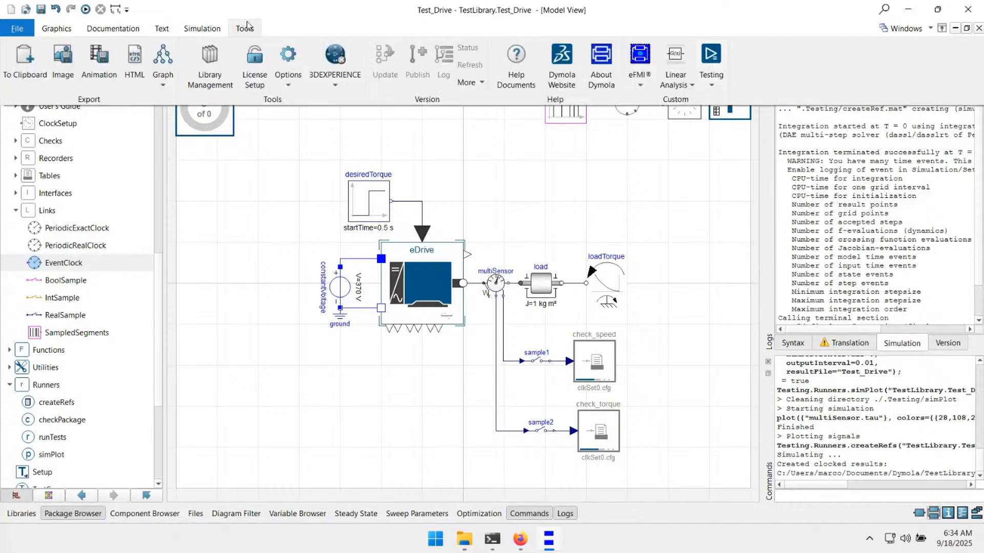
{"action": "left_click", "coordinate": [713, 88]}
{"action": "left_click", "coordinate": [804, 127]}
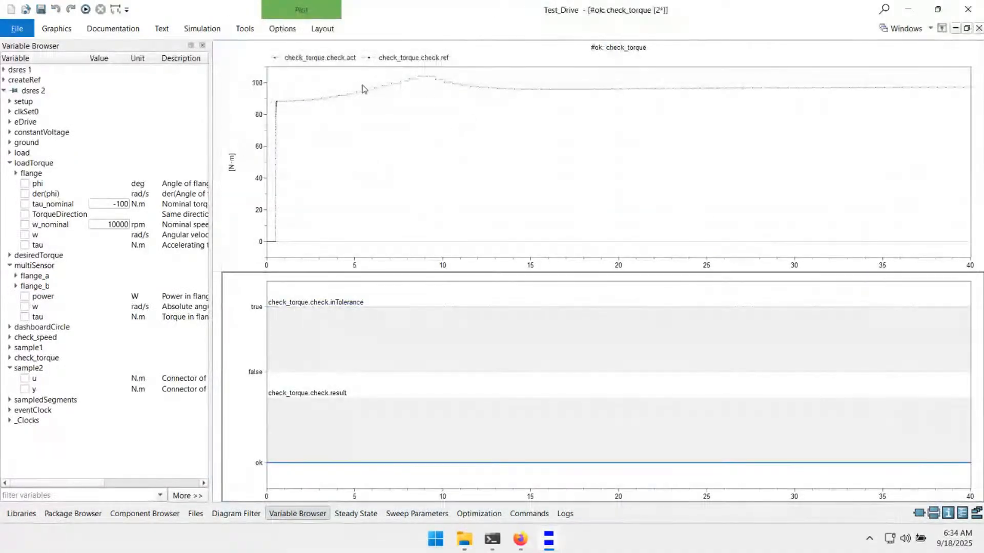
Examine the check_torque curve closely around the torque step at 0.5 s, and rescale the diagram to the full time range
{"action": "mouse_move", "coordinate": [364, 91]}
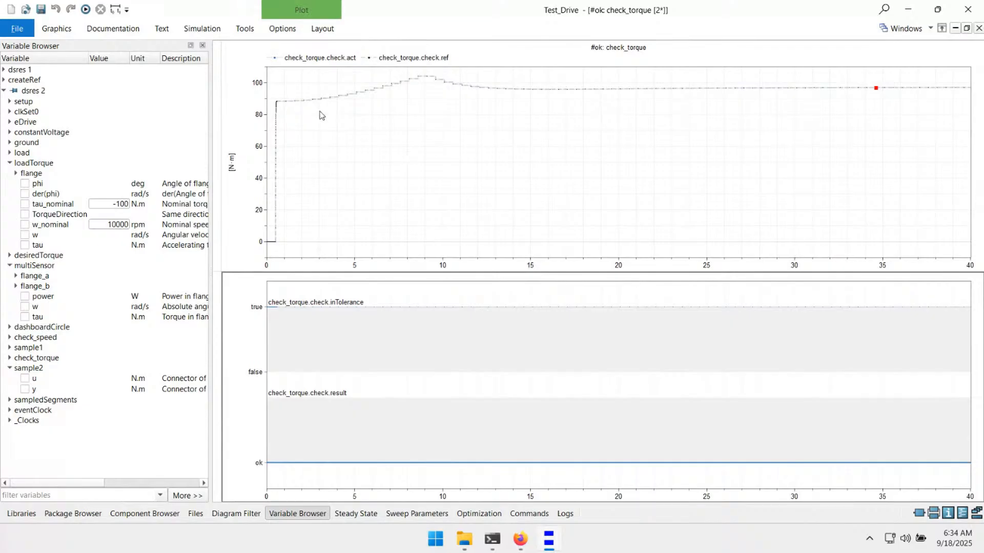
{"action": "left_click_drag", "start_coordinate": [294, 81], "coordinate": [259, 271]}
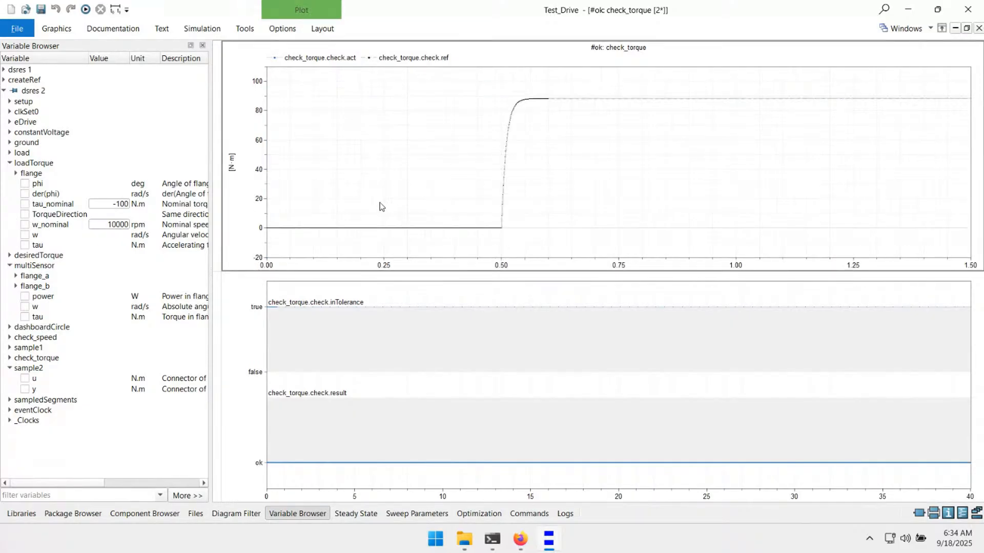
{"action": "mouse_move", "coordinate": [357, 228]}
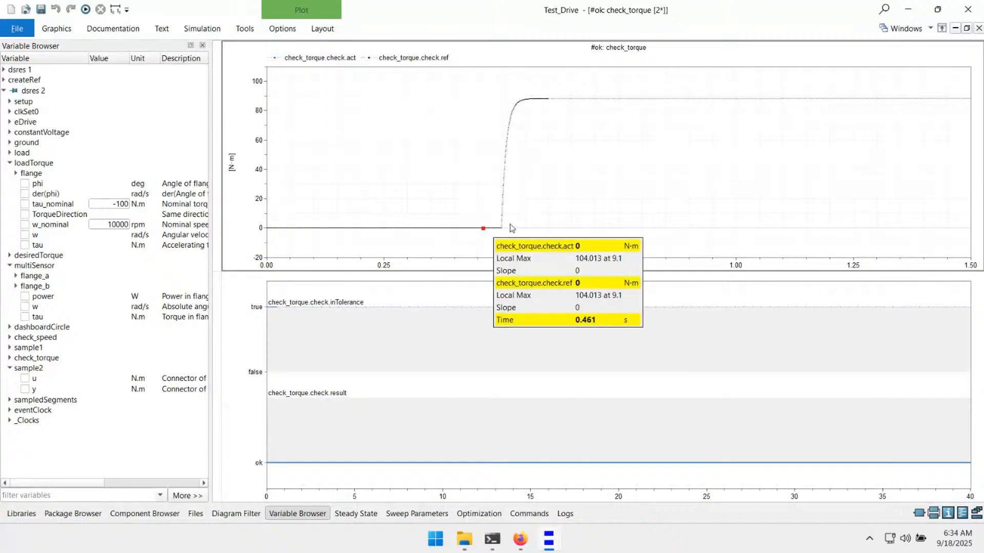
{"action": "left_click_drag", "start_coordinate": [473, 87], "coordinate": [577, 235]}
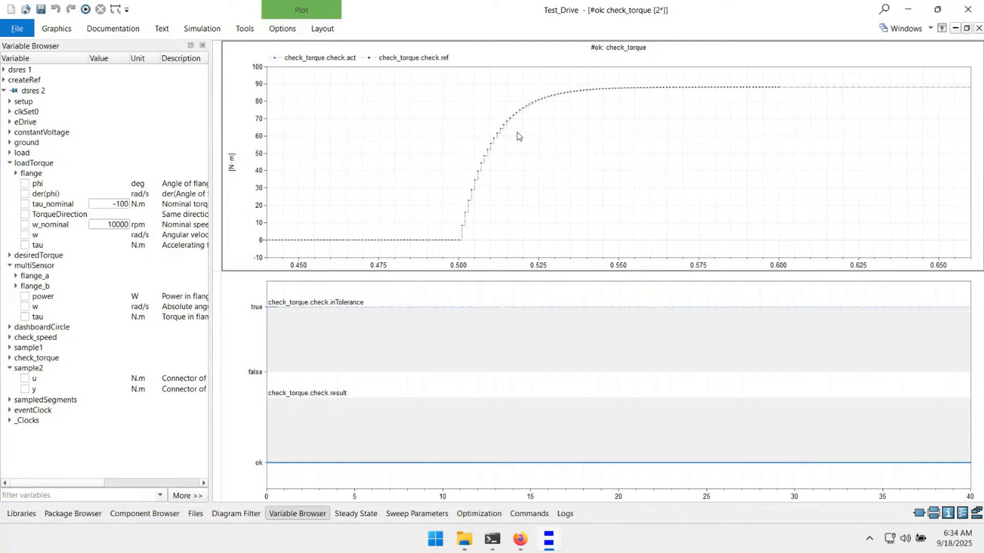
{"action": "right_click", "coordinate": [367, 166]}
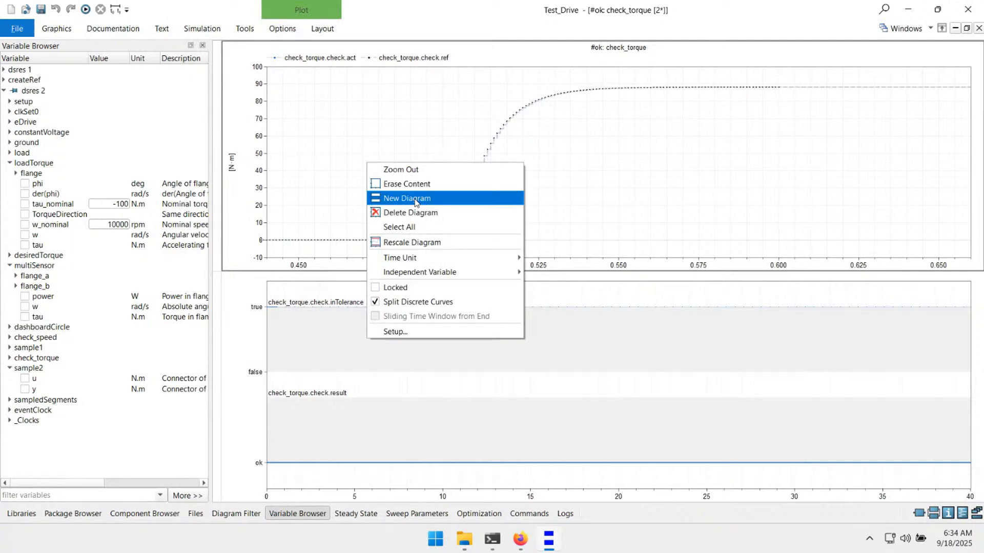
{"action": "left_click", "coordinate": [420, 248]}
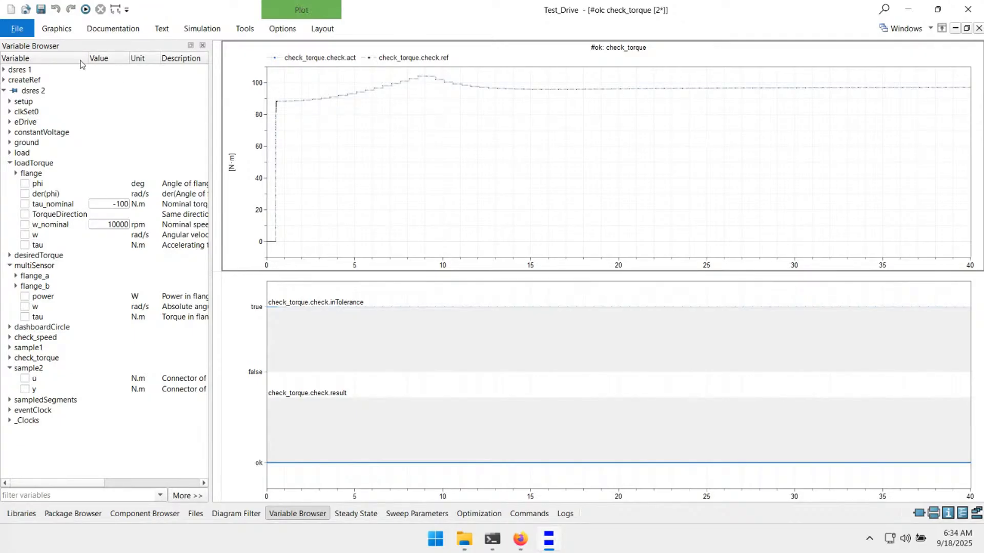
Open the Test_Battery model from TestLibrary in the diagram view and look over its SOC and voltage recorders
{"action": "left_click", "coordinate": [65, 26]}
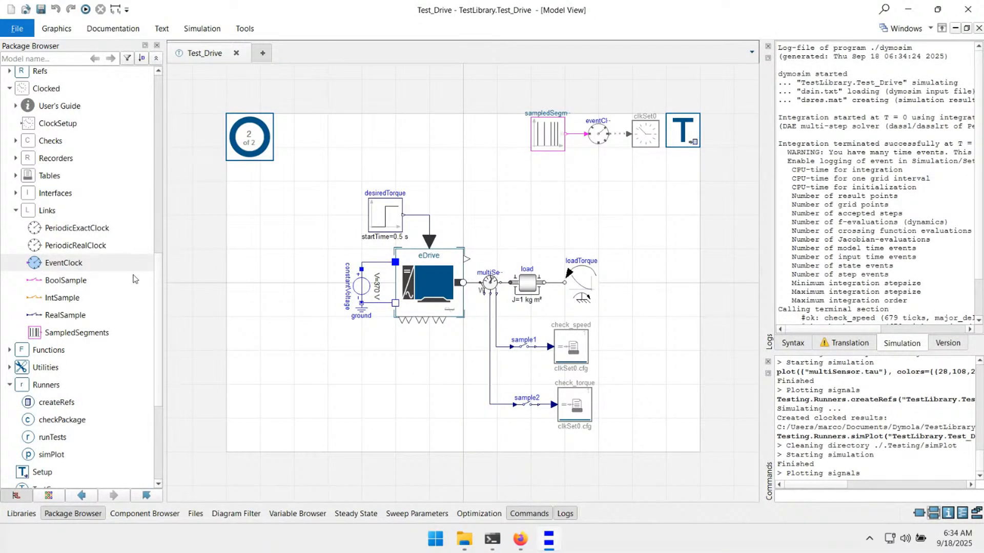
{"action": "scroll", "coordinate": [107, 282], "scroll_direction": "down", "scroll_amount": 4}
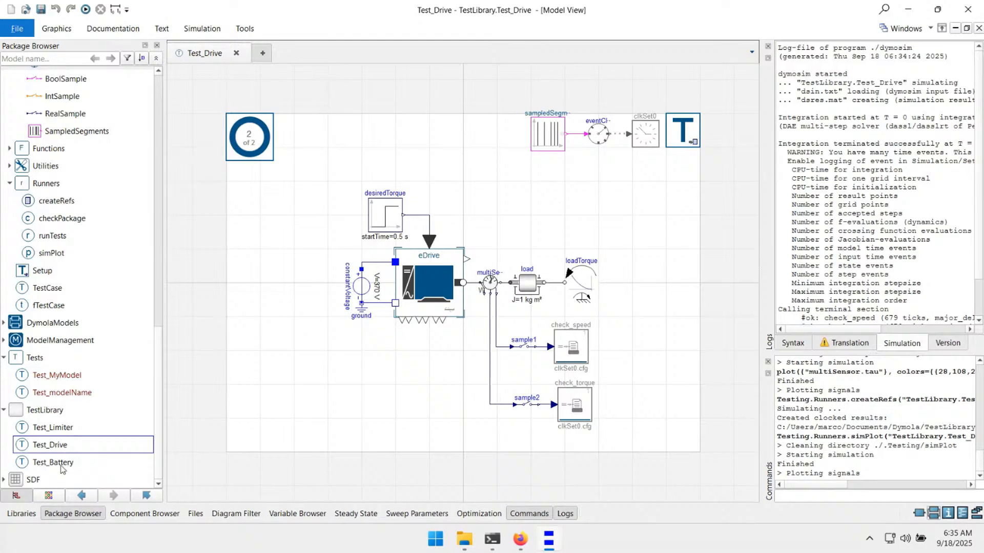
{"action": "left_click", "coordinate": [61, 463]}
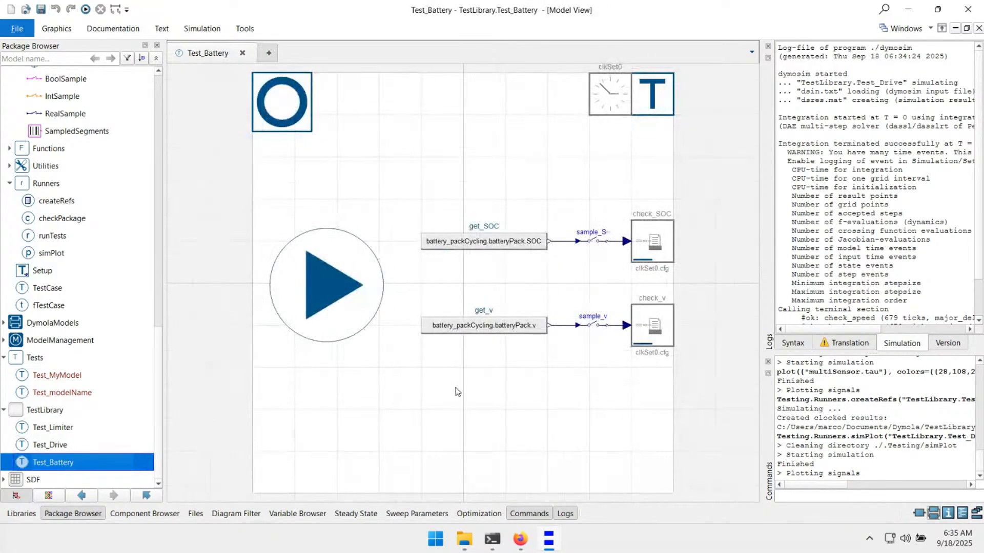
{"action": "left_click", "coordinate": [455, 430]}
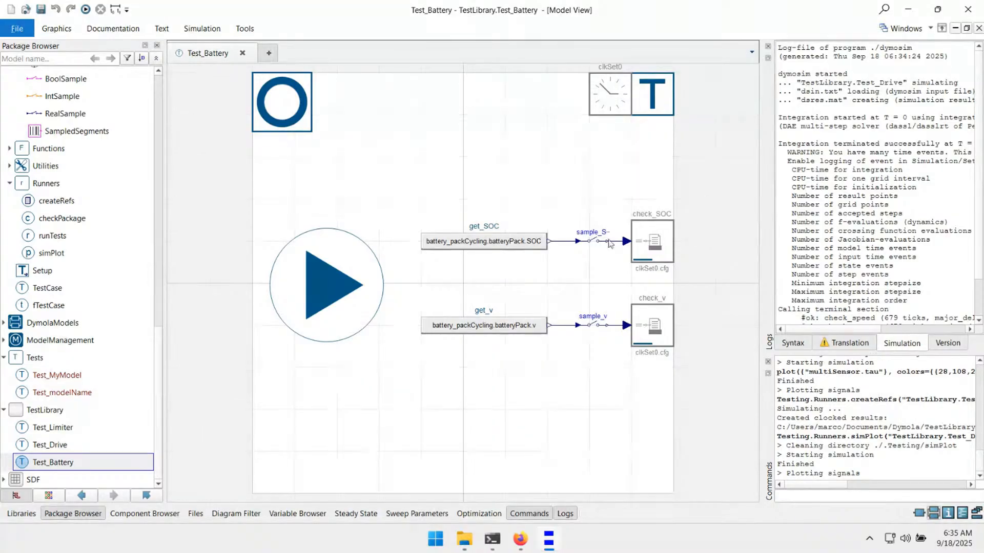
{"action": "left_click", "coordinate": [664, 253]}
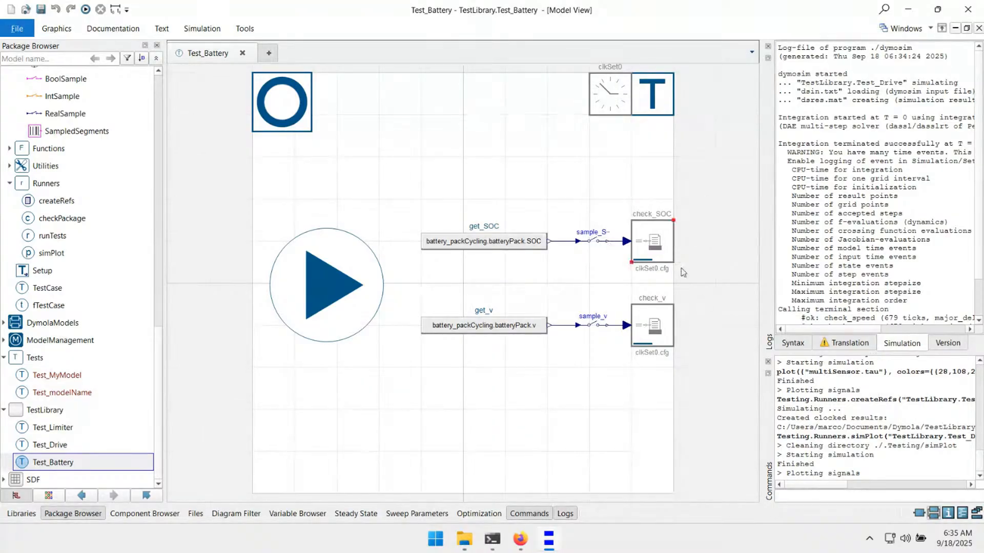
{"action": "left_click", "coordinate": [561, 399]}
Show the internal diagram of the battery_packCycling component and return to the Test_Battery diagram
{"action": "left_click", "coordinate": [283, 299]}
{"action": "left_click", "coordinate": [343, 417]}
{"action": "right_click", "coordinate": [316, 294]}
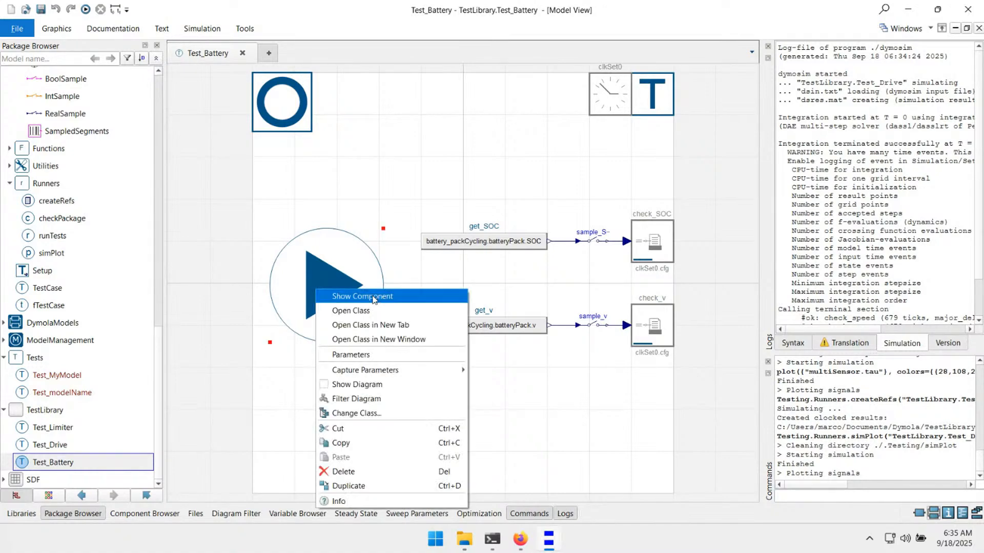
{"action": "left_click", "coordinate": [348, 299]}
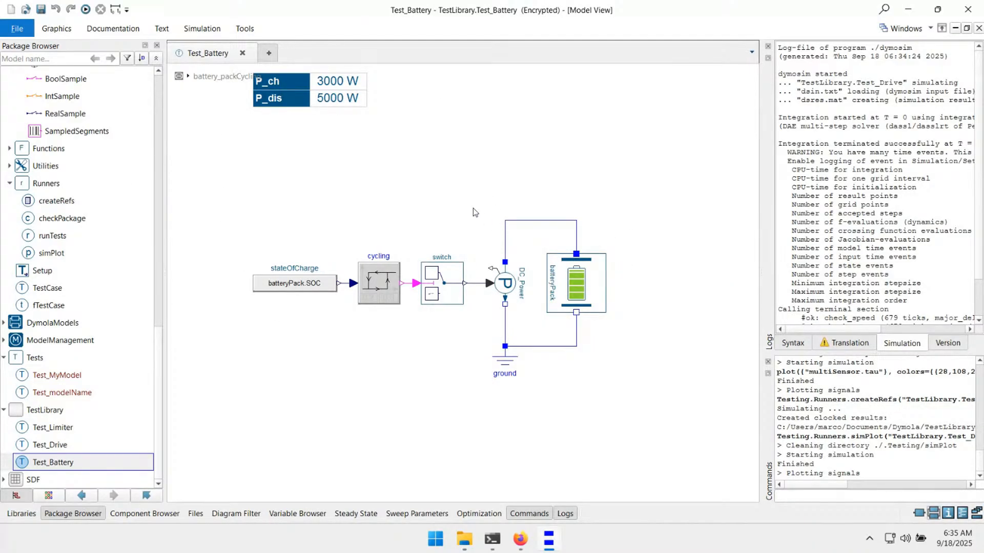
{"action": "double_click", "coordinate": [430, 195]}
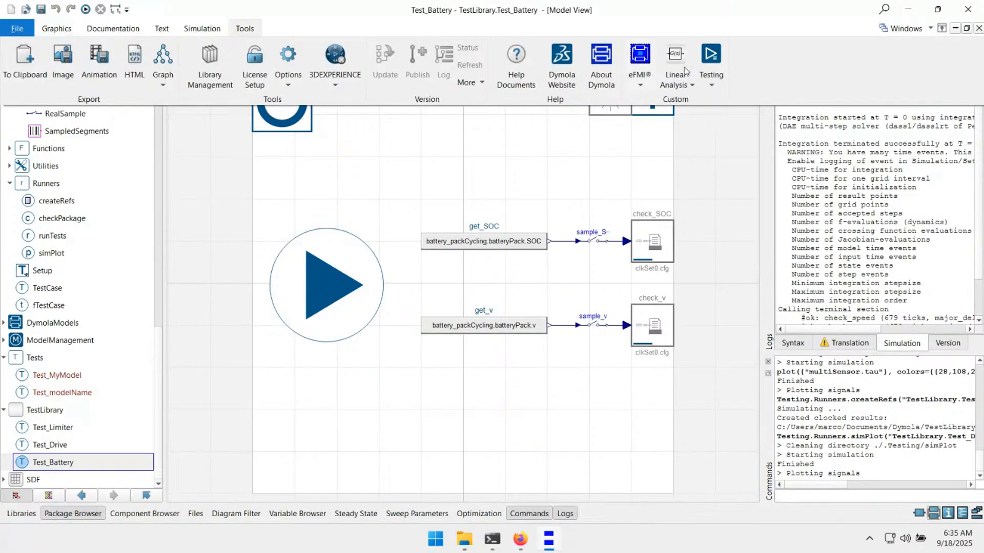
Update the stored clocked references of Test_Battery
{"action": "left_click", "coordinate": [714, 78]}
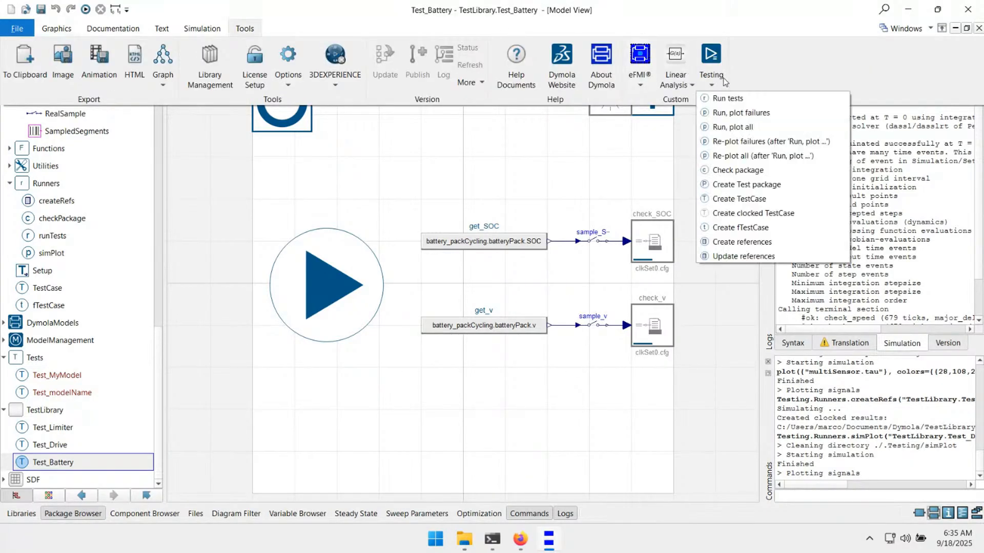
{"action": "left_click", "coordinate": [768, 257]}
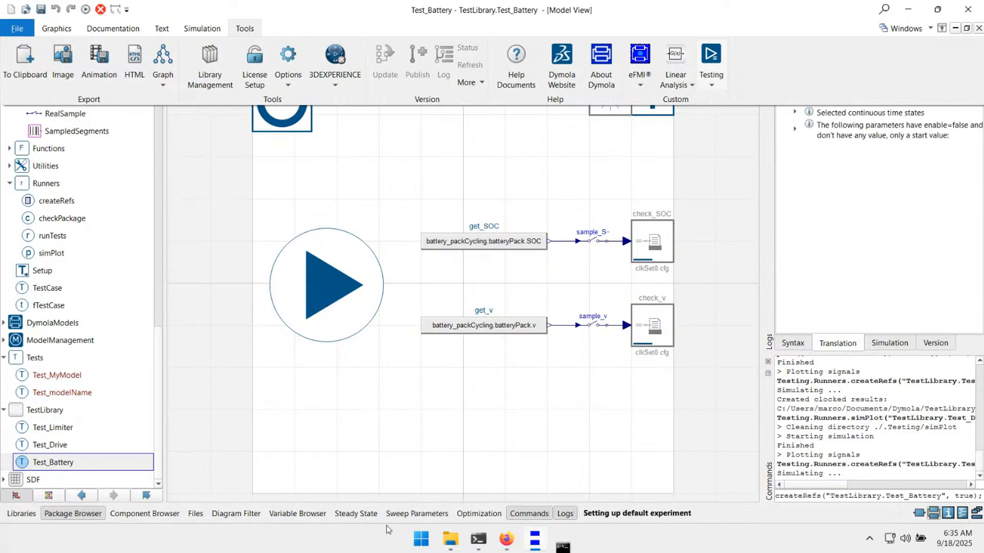
{"action": "key", "text": "super"}
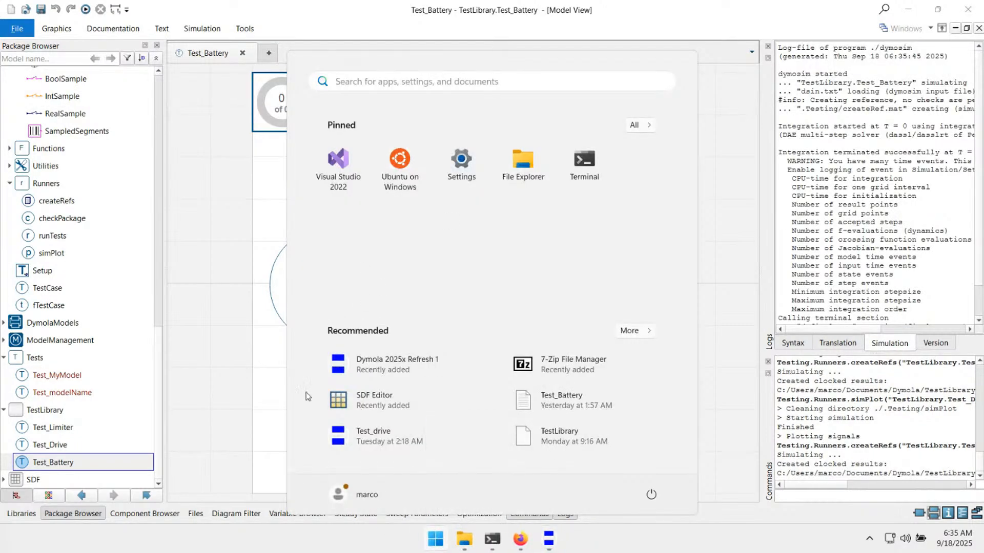
{"action": "left_click", "coordinate": [232, 362]}
Switch to File Explorer, inspect the recorded columns of Test_Battery.csv in the TestLibrary Resources folder, and return to Dymola
{"action": "left_click", "coordinate": [464, 537]}
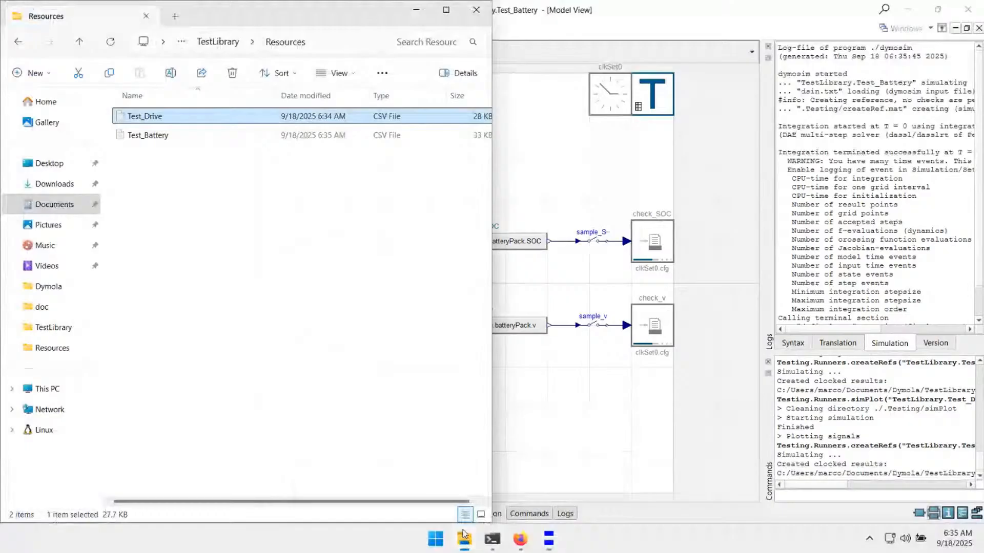
{"action": "left_click", "coordinate": [152, 136]}
{"action": "double_click", "coordinate": [185, 137]}
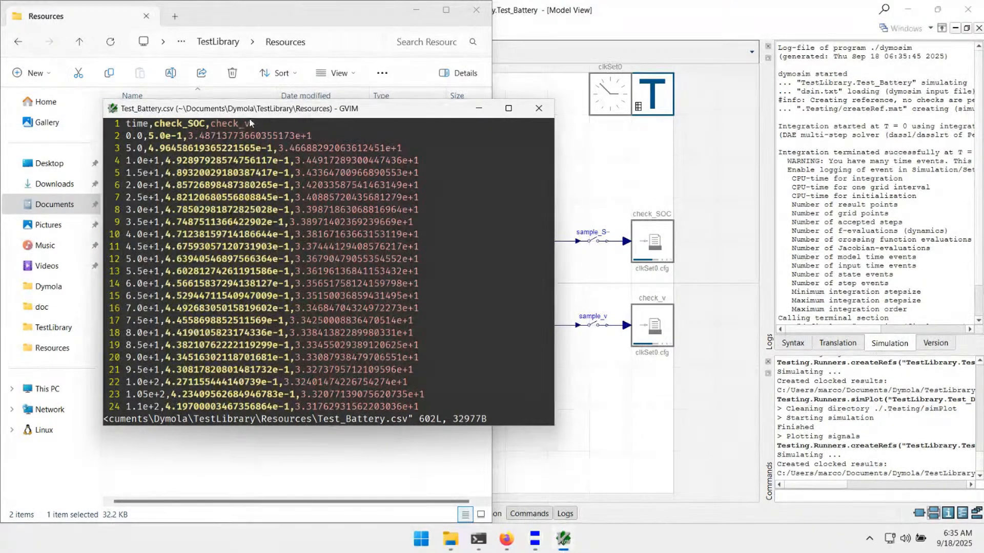
{"action": "left_click", "coordinate": [168, 125]}
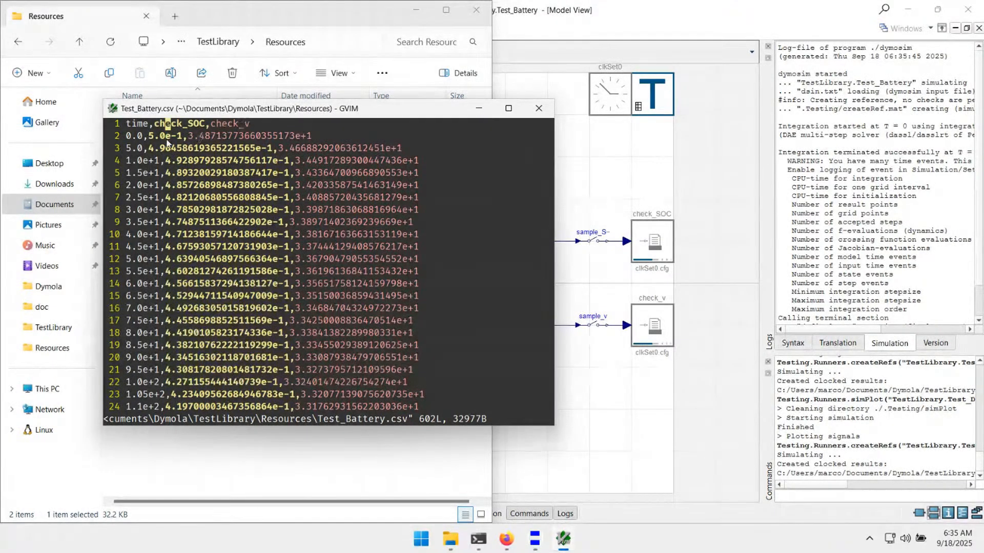
{"action": "left_click", "coordinate": [539, 108]}
{"action": "left_click", "coordinate": [547, 184]}
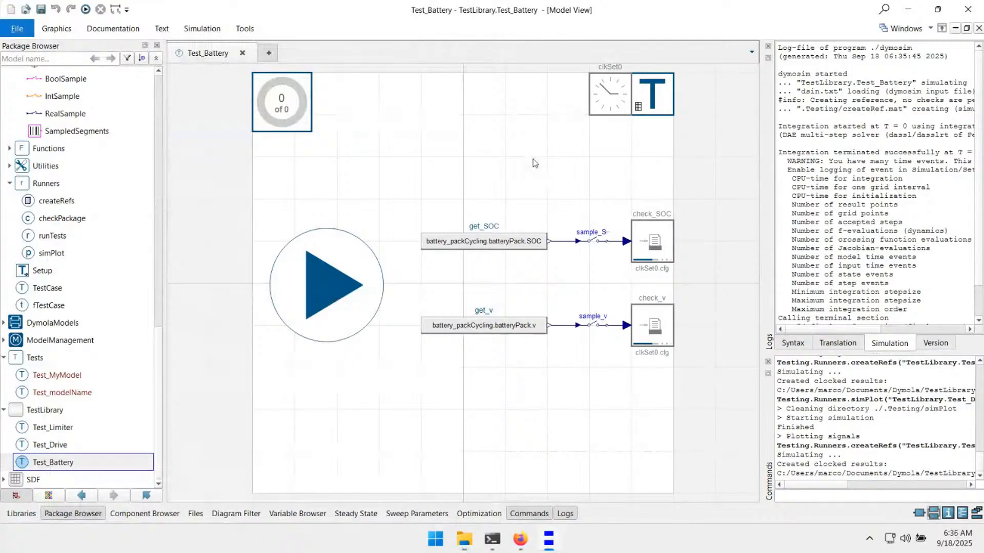
Simulate Test_Battery and review the check_SOC and check_v results in the simulation log
{"action": "key", "text": "F10"}
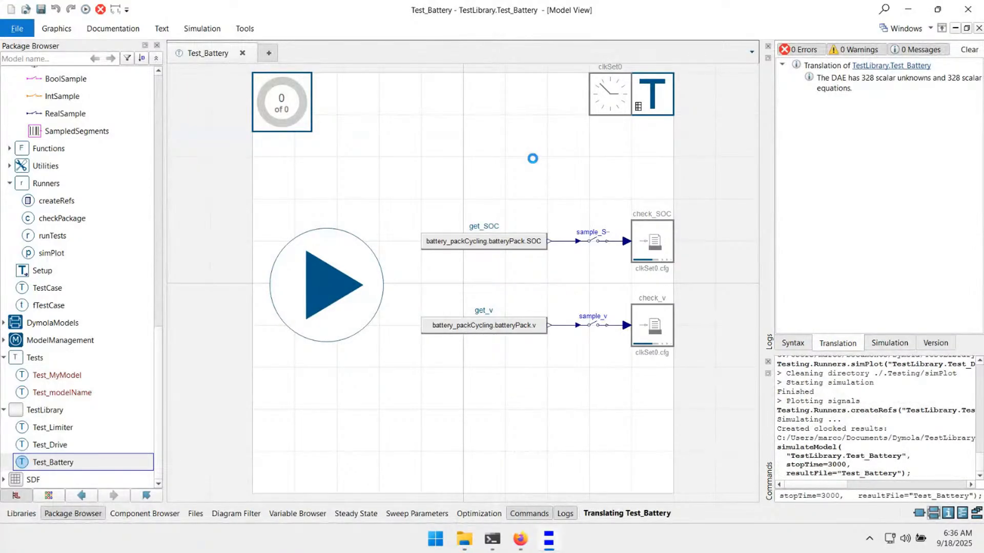
{"action": "scroll", "coordinate": [694, 198], "scroll_direction": "down", "scroll_amount": 2}
{"action": "scroll", "coordinate": [827, 210], "scroll_direction": "down", "scroll_amount": 6}
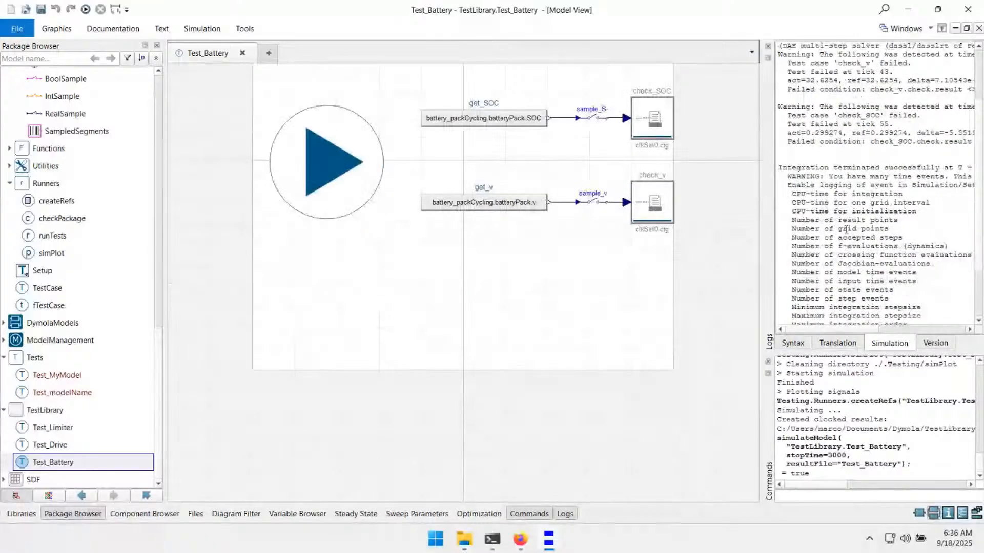
{"action": "scroll", "coordinate": [302, 110], "scroll_direction": "up", "scroll_amount": 2}
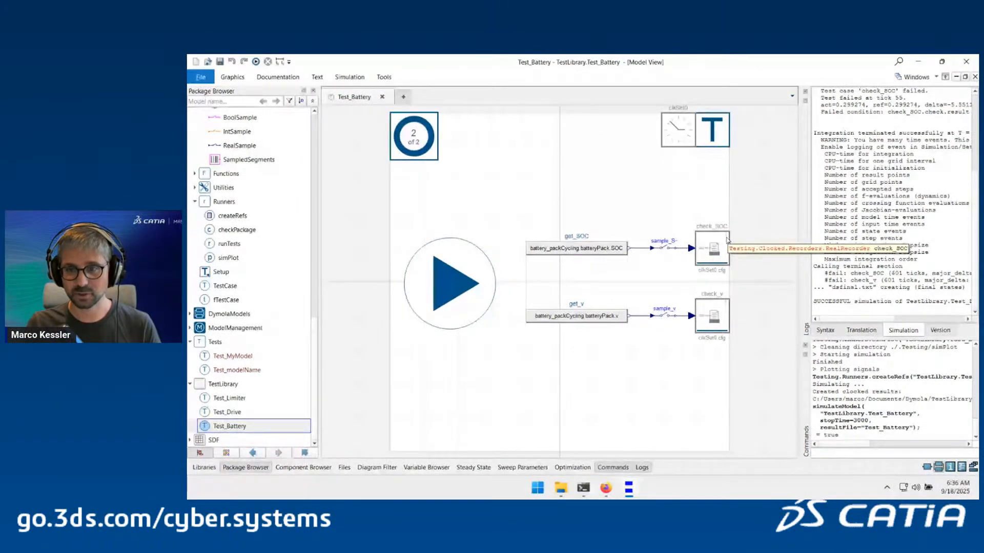
{"action": "left_click_drag", "start_coordinate": [824, 273], "coordinate": [906, 274]}
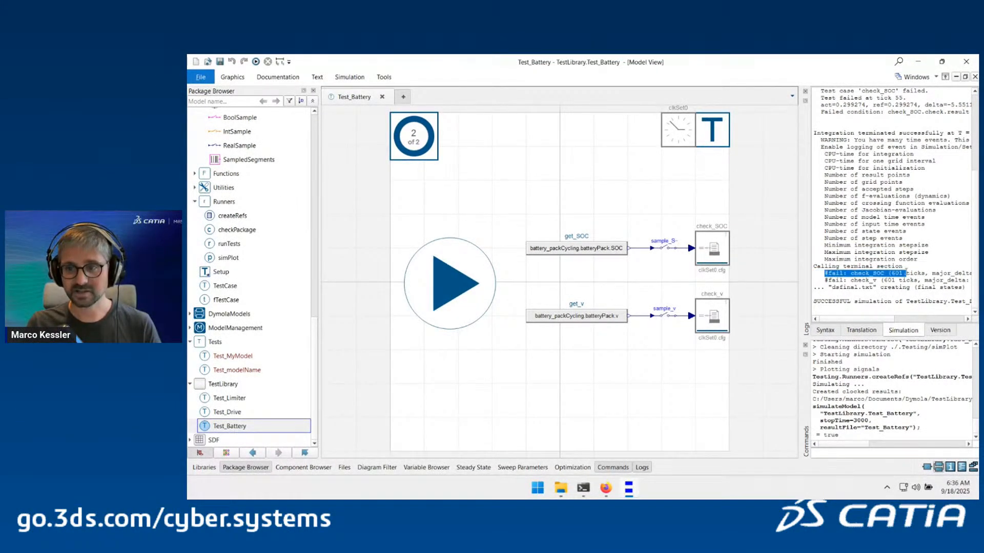
{"action": "double_click", "coordinate": [896, 273]}
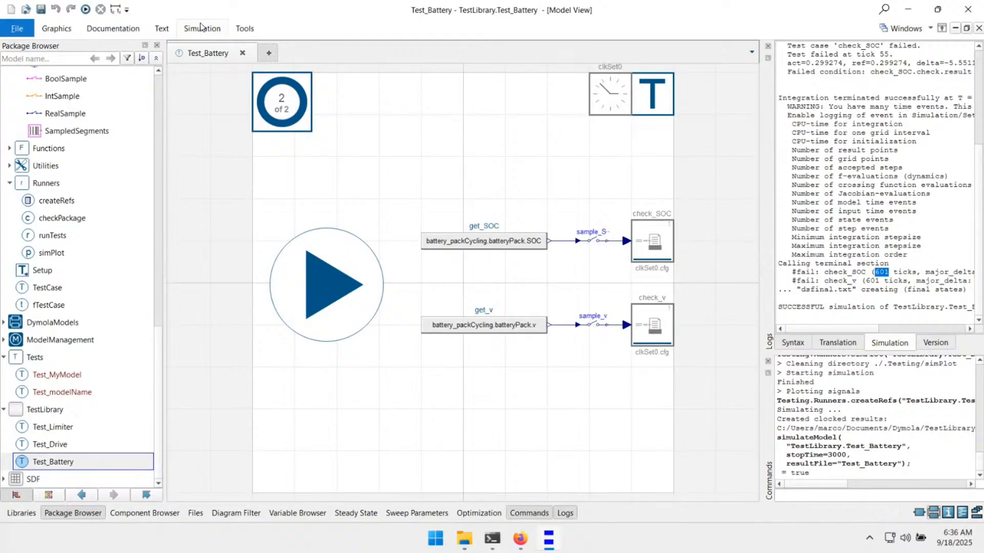
Show the Test_Battery diagram in simulation mode and move the animation time to 3000 s
{"action": "left_click", "coordinate": [202, 29]}
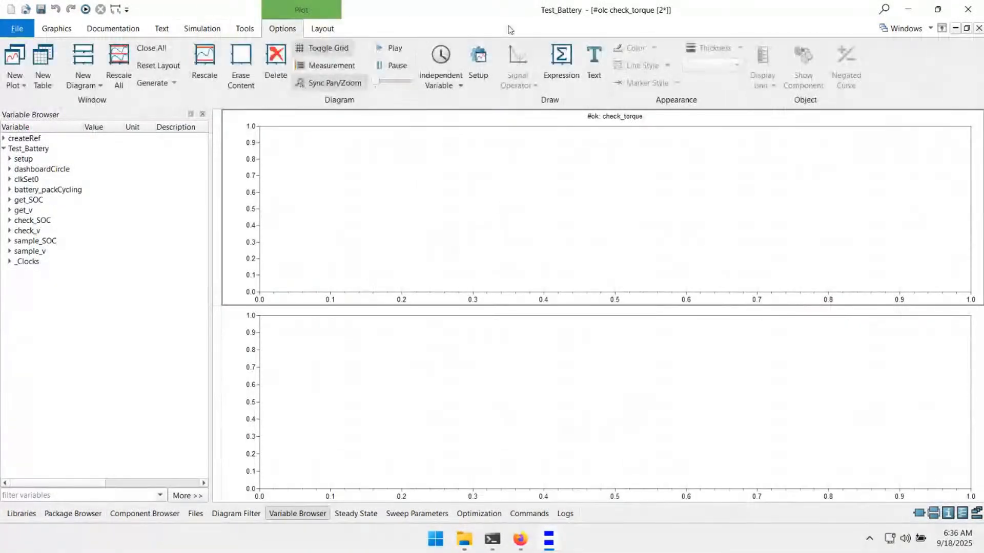
{"action": "left_click", "coordinate": [935, 515]}
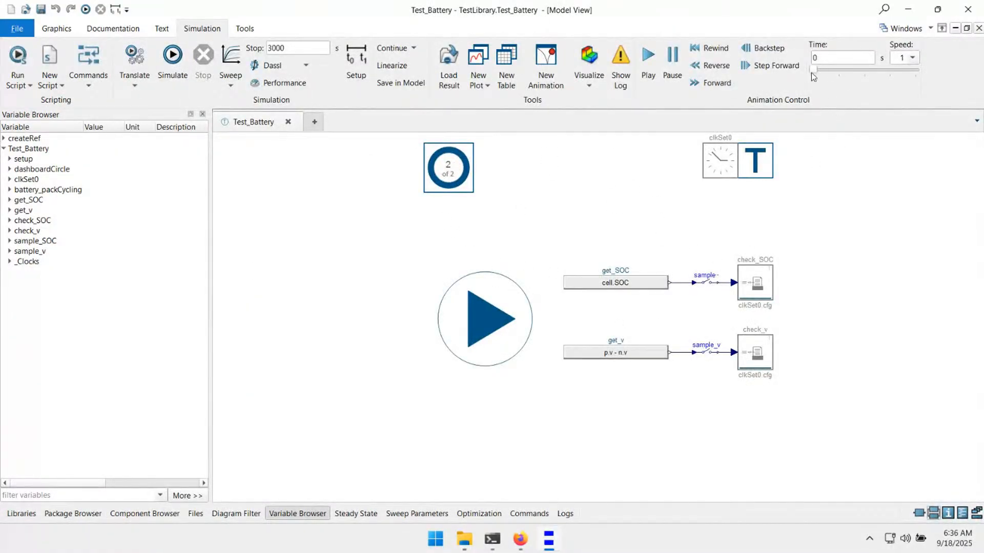
{"action": "left_click_drag", "start_coordinate": [813, 70], "coordinate": [942, 81]}
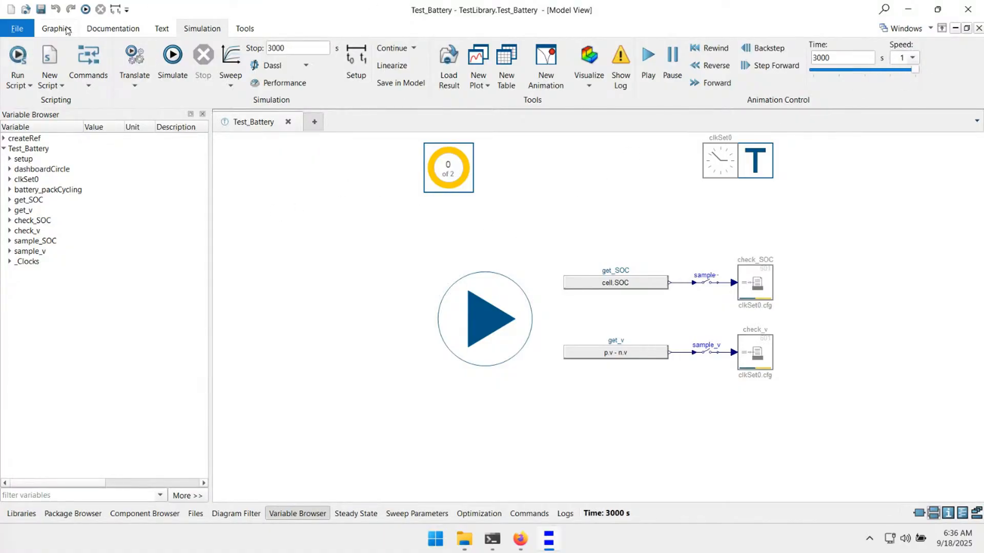
Return to the editing view of the Test_Battery diagram and examine the check summary lines in the simulation log
{"action": "left_click", "coordinate": [66, 31]}
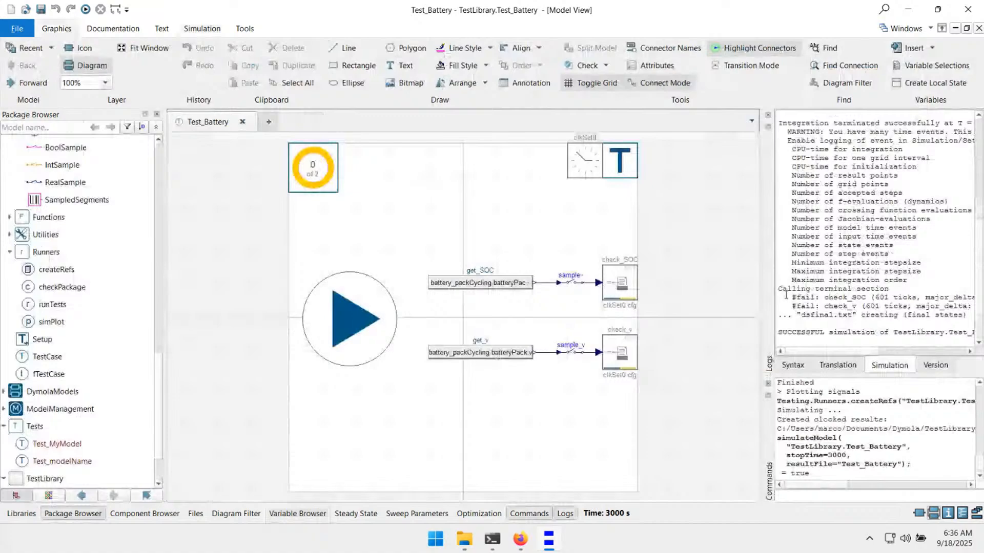
{"action": "left_click_drag", "start_coordinate": [786, 296], "coordinate": [963, 307]}
{"action": "left_click", "coordinate": [962, 307]}
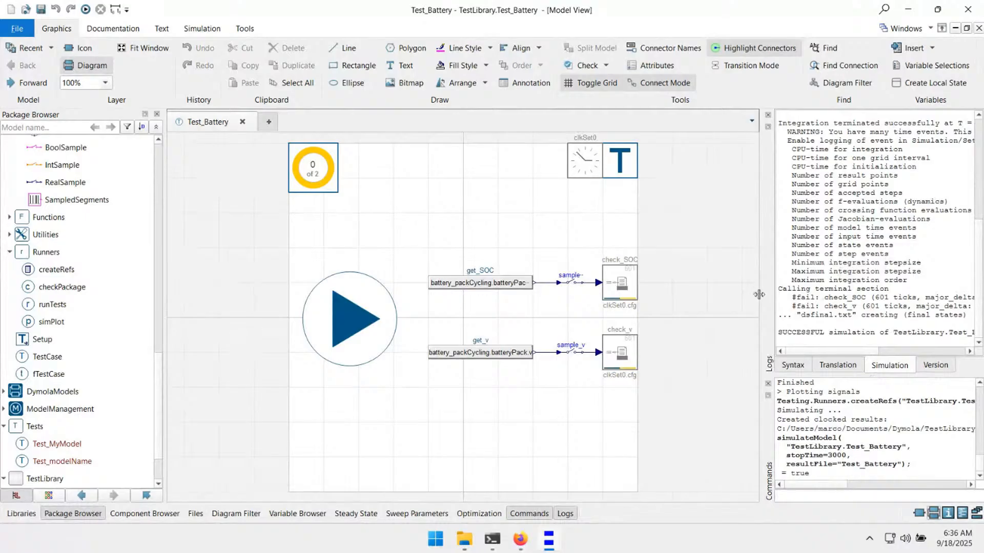
Widen the simulation log pane and examine the major_delta value reported for check_SOC
{"action": "left_click_drag", "start_coordinate": [763, 285], "coordinate": [672, 276]}
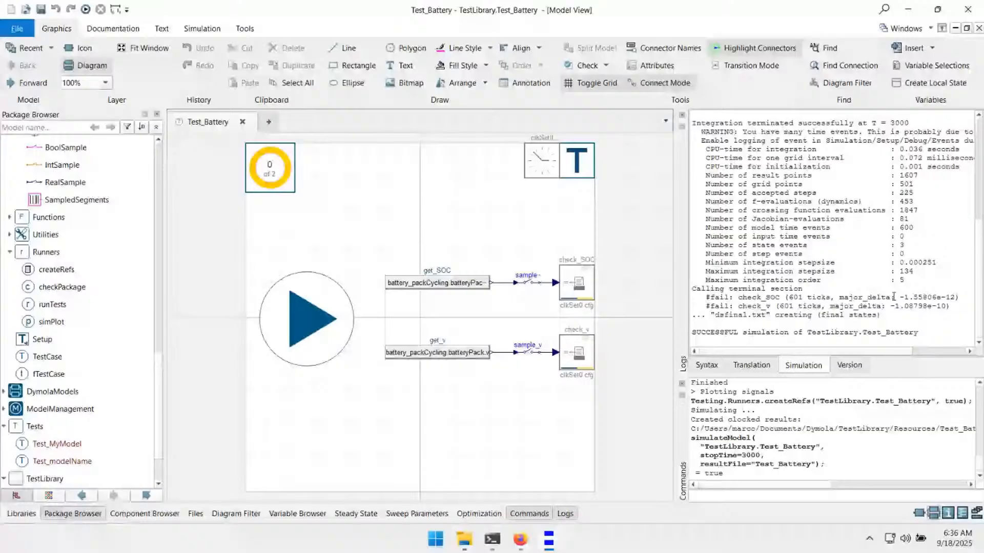
{"action": "double_click", "coordinate": [858, 297]}
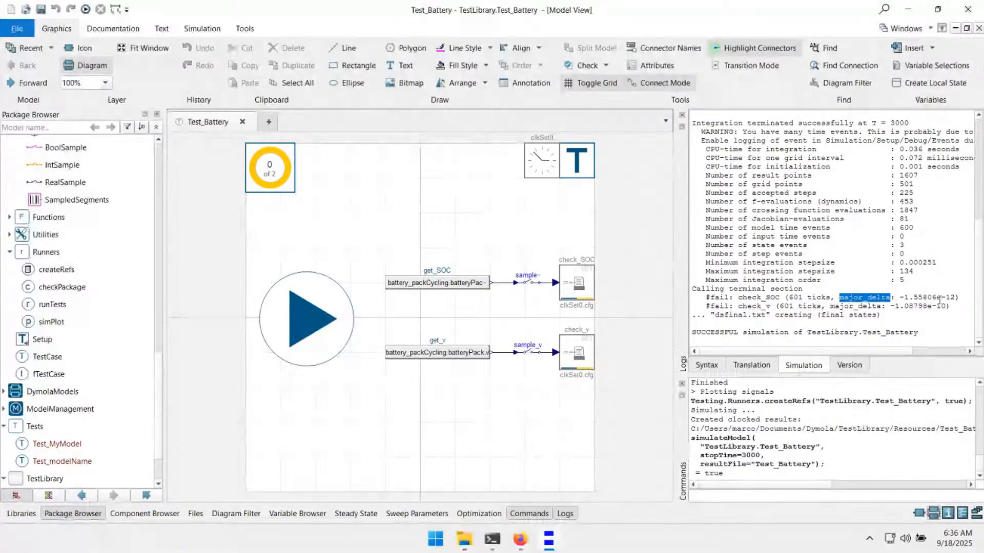
{"action": "left_click", "coordinate": [900, 297]}
{"action": "left_click_drag", "start_coordinate": [899, 297], "coordinate": [956, 298]}
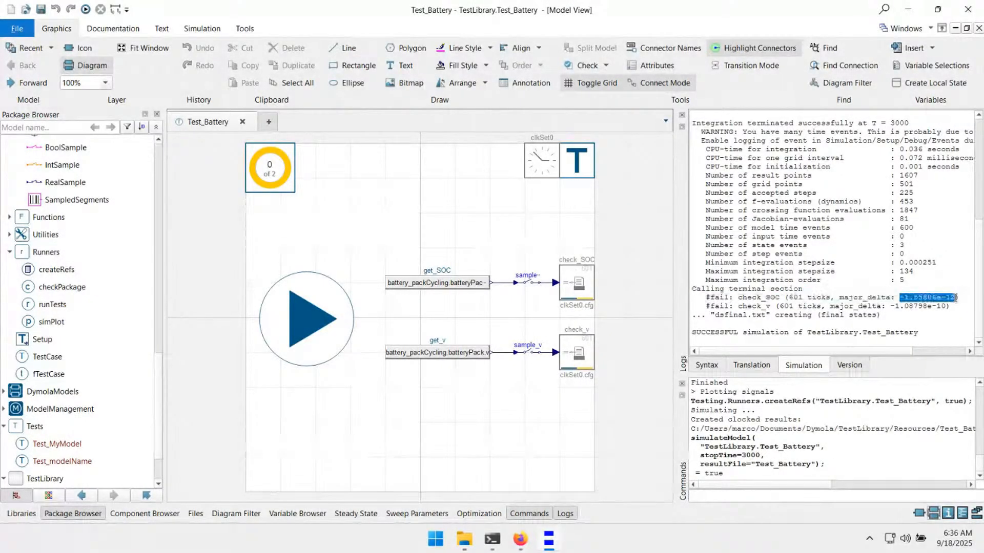
{"action": "left_click", "coordinate": [892, 297]}
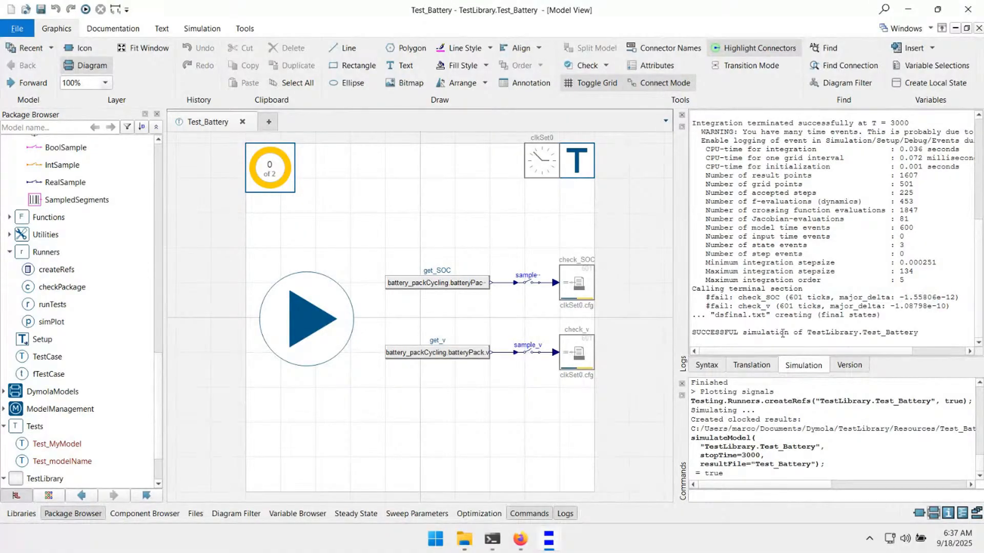
Inspect the selected continuous time states in the translation log and locate the battery cell SOC state's source in the Test_Battery diagram
{"action": "left_click", "coordinate": [753, 366]}
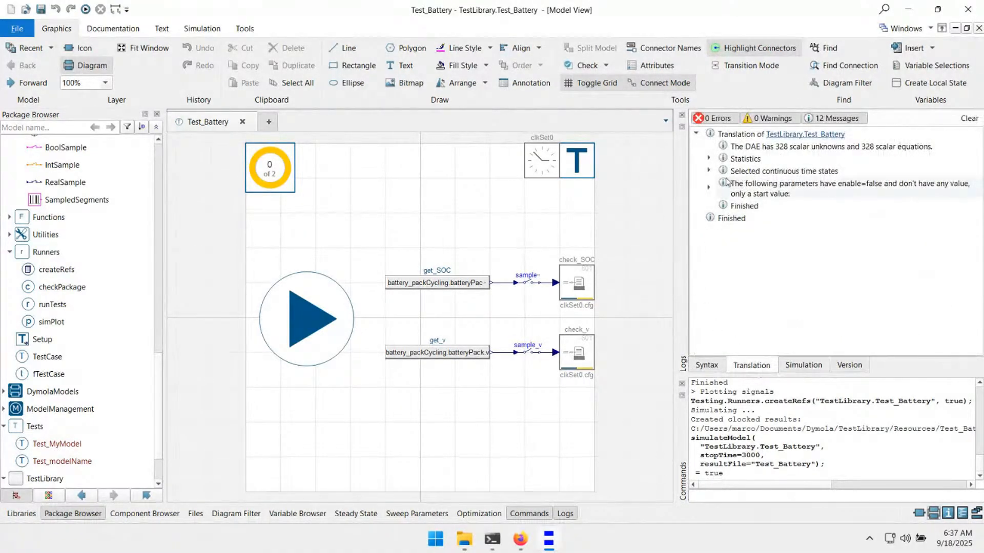
{"action": "left_click", "coordinate": [709, 171]}
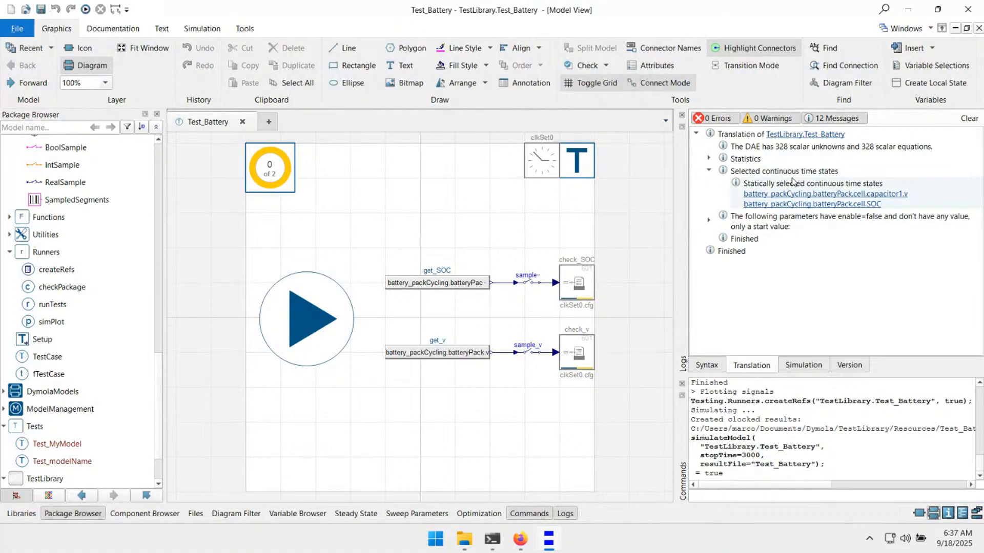
{"action": "left_click", "coordinate": [853, 204]}
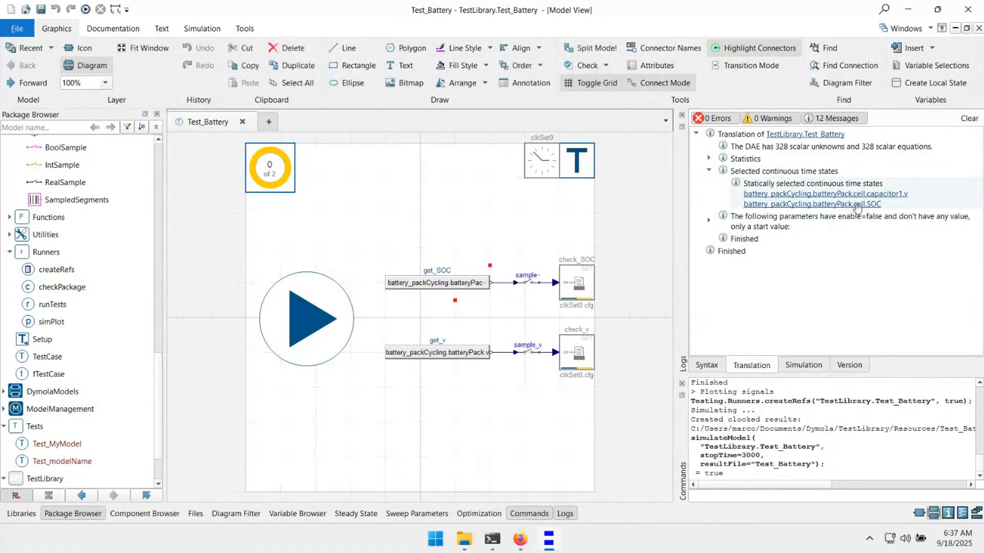
{"action": "left_click", "coordinate": [452, 374]}
{"action": "scroll", "coordinate": [453, 374], "scroll_direction": "up", "scroll_amount": 3}
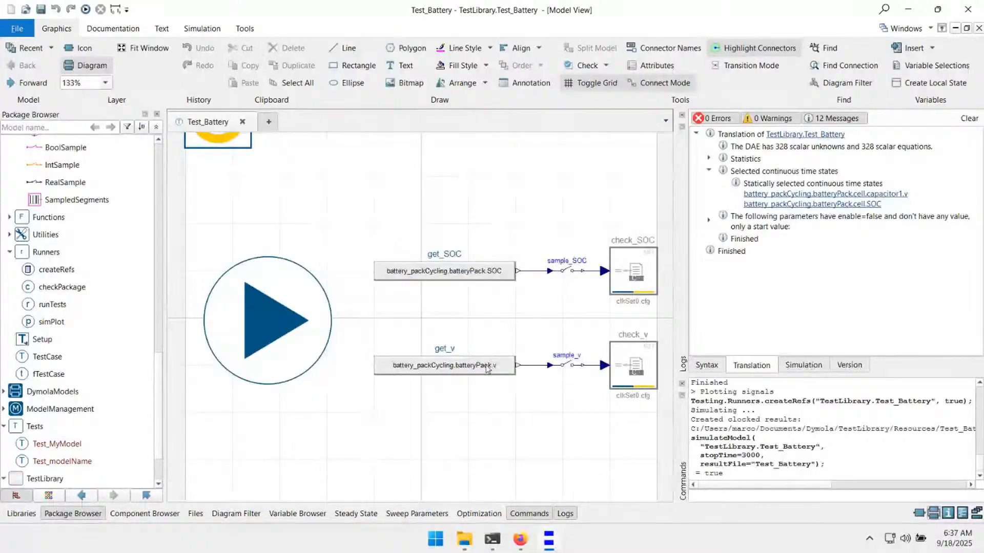
{"action": "scroll", "coordinate": [491, 335], "scroll_direction": "down", "scroll_amount": 3}
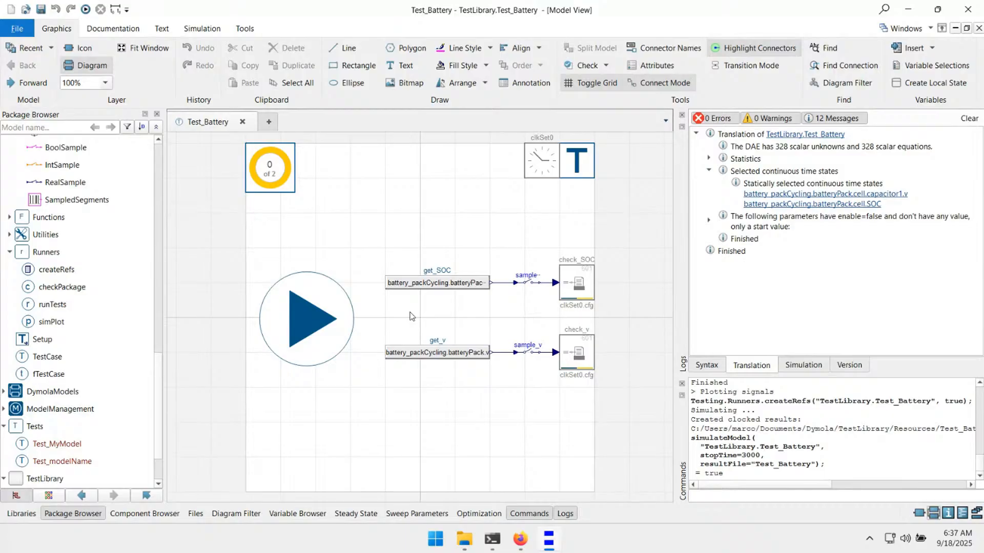
Set check_v's relative and absolute tolerances to 2e-4 and simulate Test_Battery again
{"action": "left_click", "coordinate": [580, 285]}
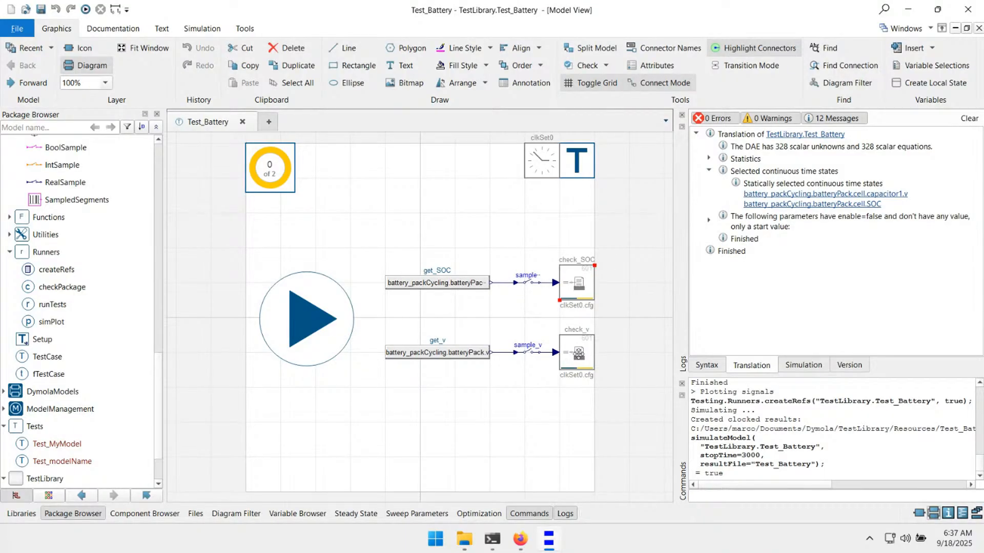
{"action": "double_click", "coordinate": [580, 356]}
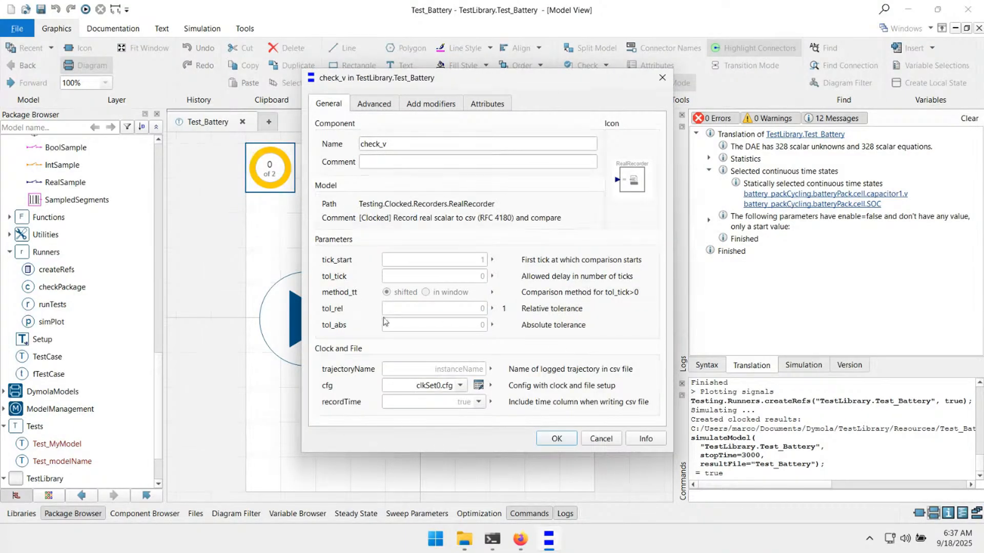
{"action": "left_click", "coordinate": [453, 309]}
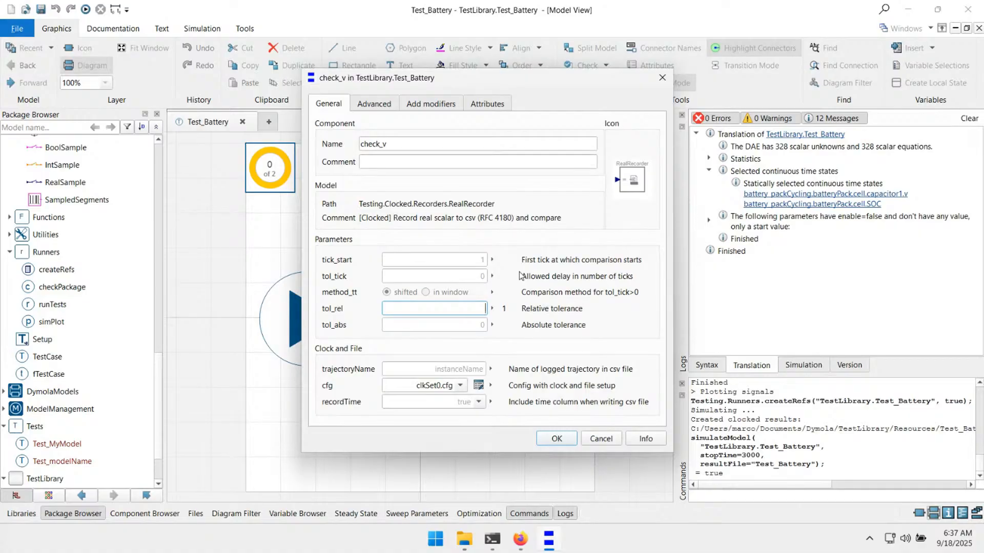
{"action": "type", "text": "2e-4"}
{"action": "key", "text": "Tab"}
{"action": "type", "text": "2e-4"}
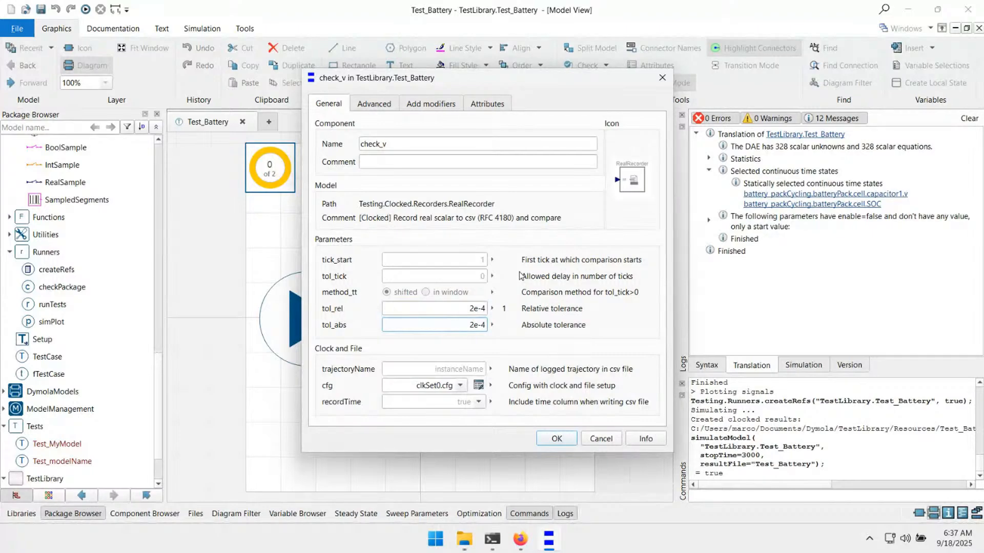
{"action": "left_click", "coordinate": [550, 438]}
{"action": "left_click", "coordinate": [497, 414]}
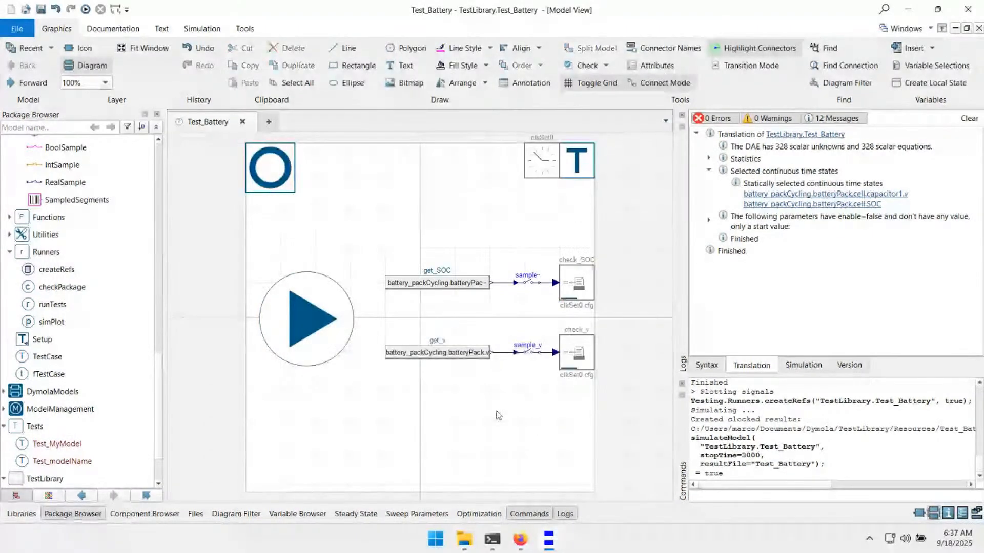
{"action": "key", "text": "F10"}
Set the relative and absolute tolerances of check_SOC to 2e-4
{"action": "double_click", "coordinate": [576, 285]}
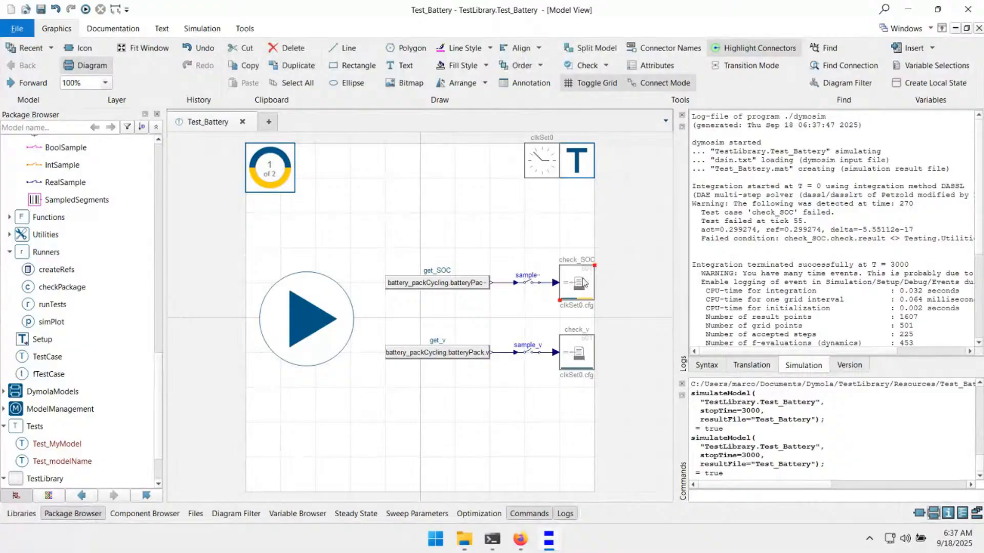
{"action": "left_click", "coordinate": [467, 306]}
{"action": "type", "text": "2"}
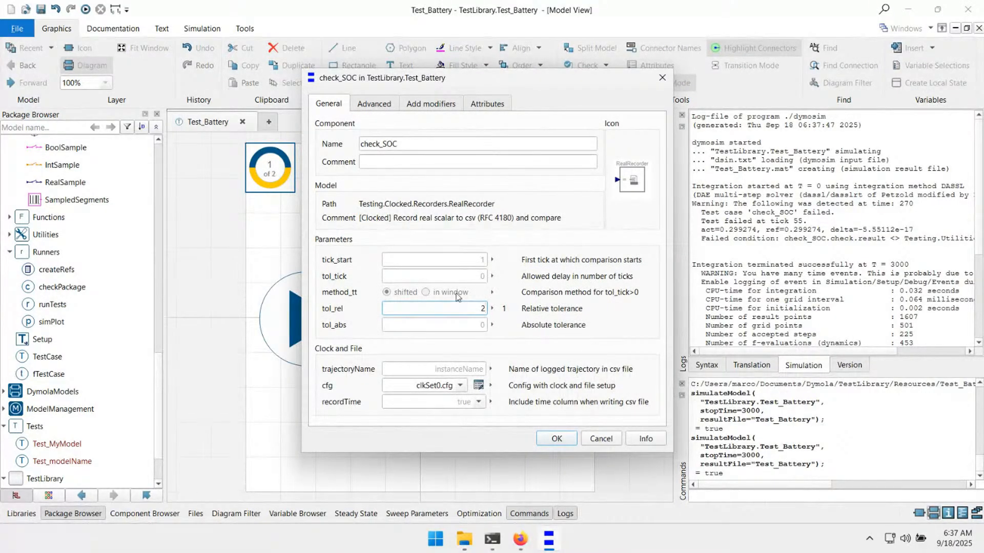
{"action": "type", "text": "e-4"}
{"action": "key", "text": "Tab"}
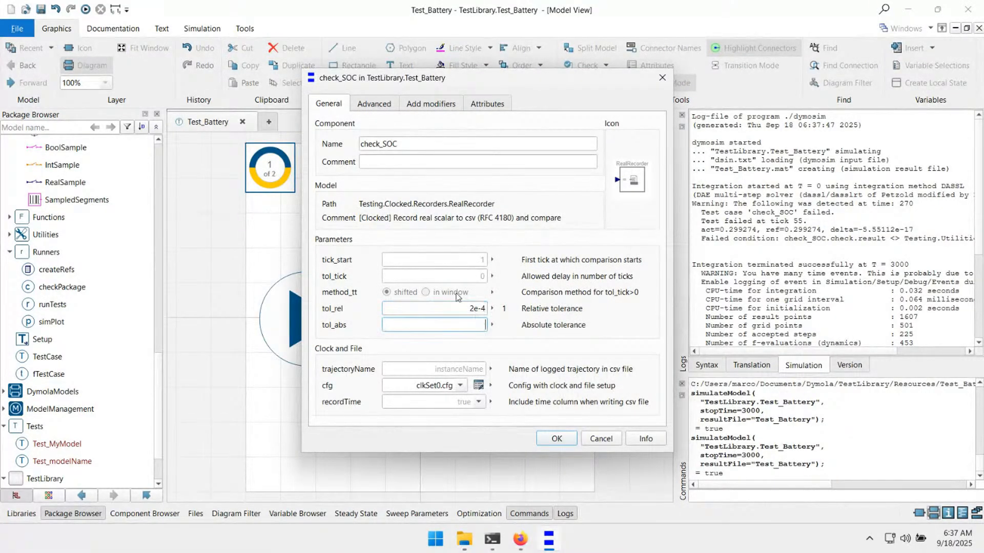
{"action": "type", "text": "2e-4"}
{"action": "key", "text": "Return"}
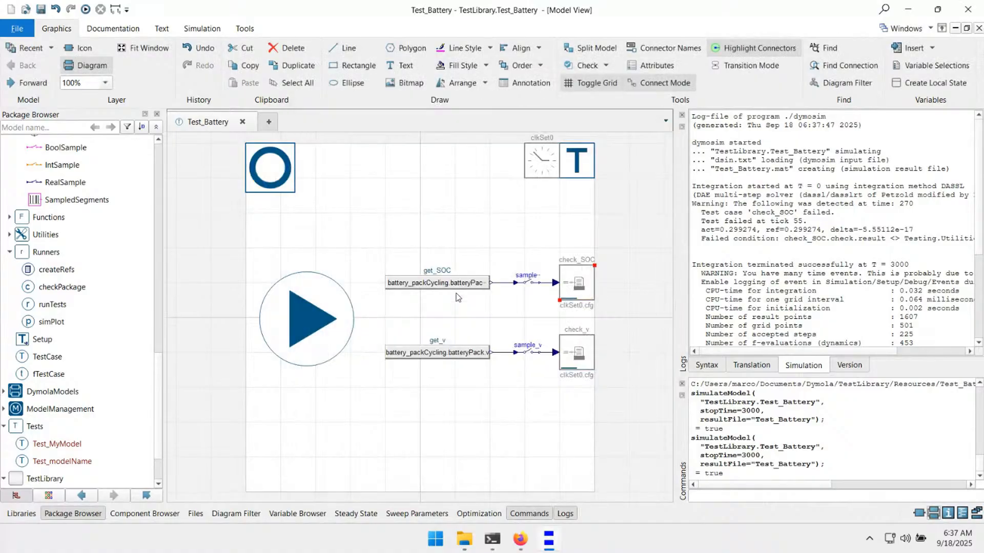
Simulate Test_Battery with both tolerances applied and review the check_SOC and check_v lines in the simulation log
{"action": "double_click", "coordinate": [573, 356]}
{"action": "key", "text": "Escape"}
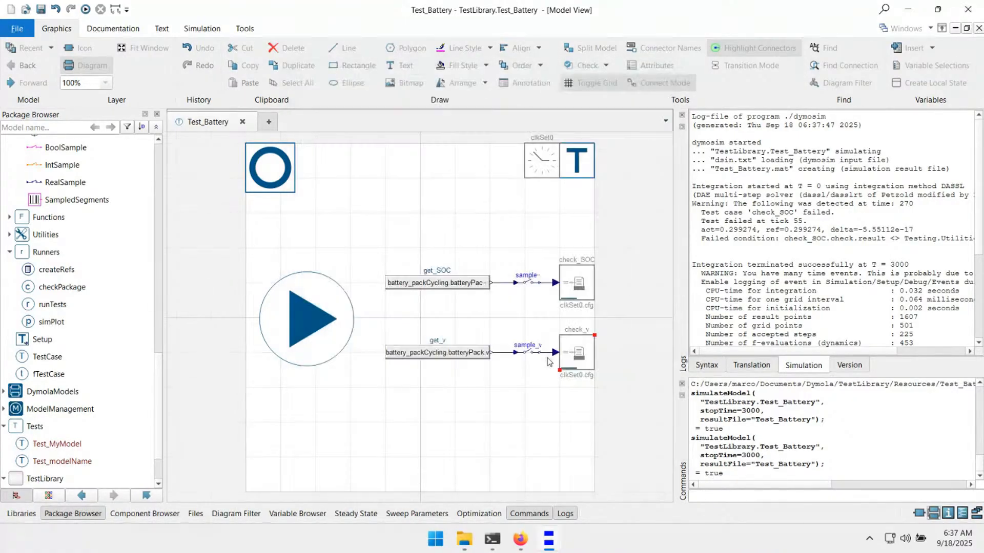
{"action": "left_click", "coordinate": [538, 414]}
{"action": "key", "text": "F10"}
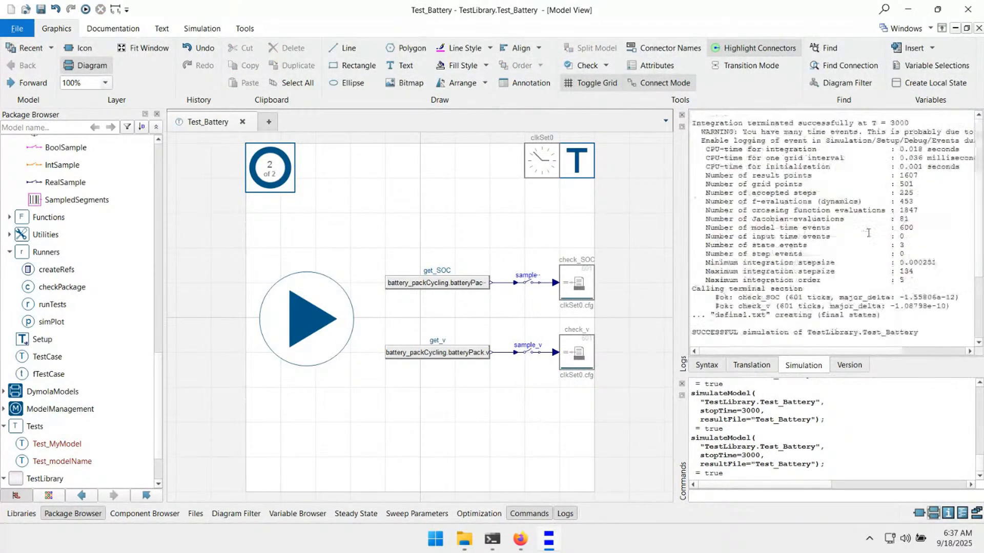
{"action": "left_click_drag", "start_coordinate": [720, 306], "coordinate": [812, 324]}
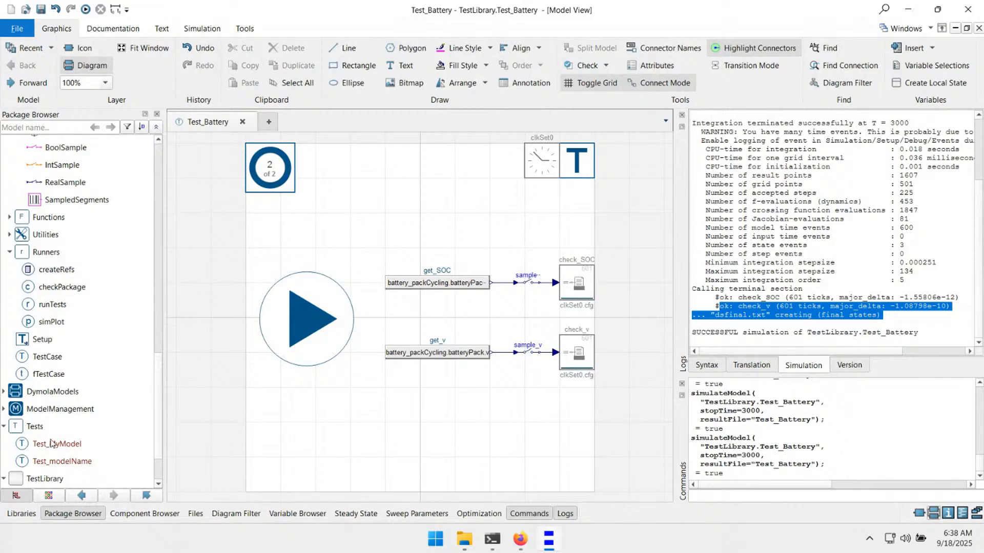
{"action": "scroll", "coordinate": [34, 365], "scroll_direction": "down", "scroll_amount": 2}
{"action": "left_click", "coordinate": [66, 412]}
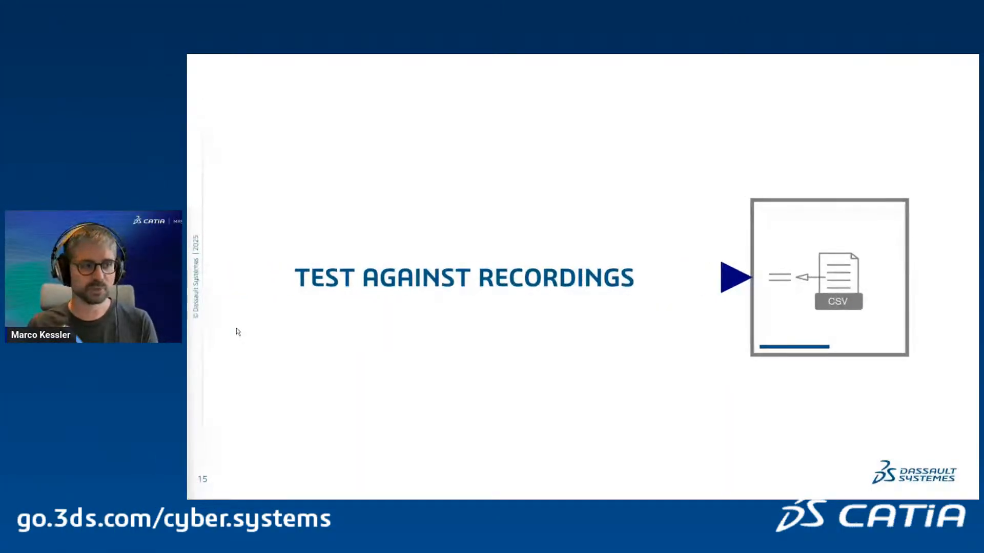
{"action": "key", "text": "Right"}
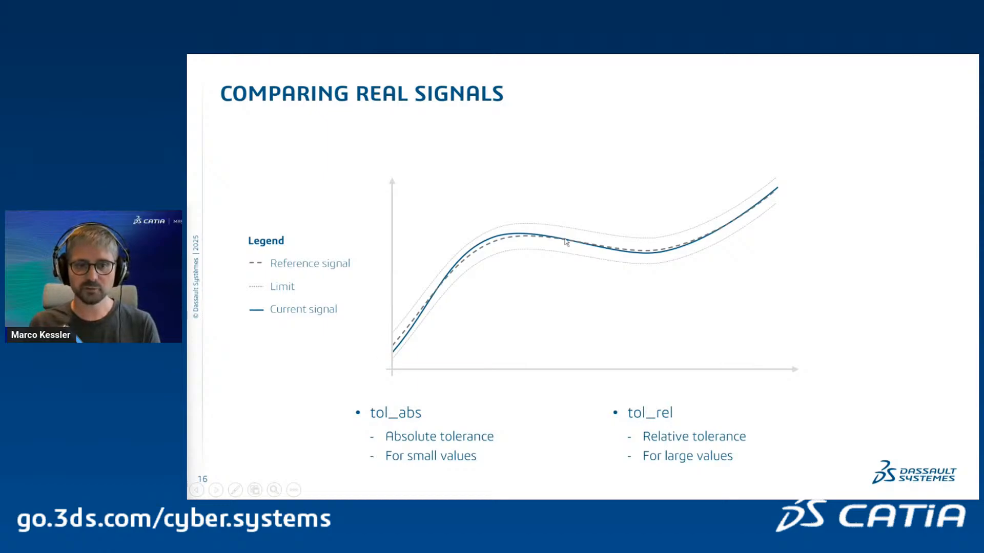